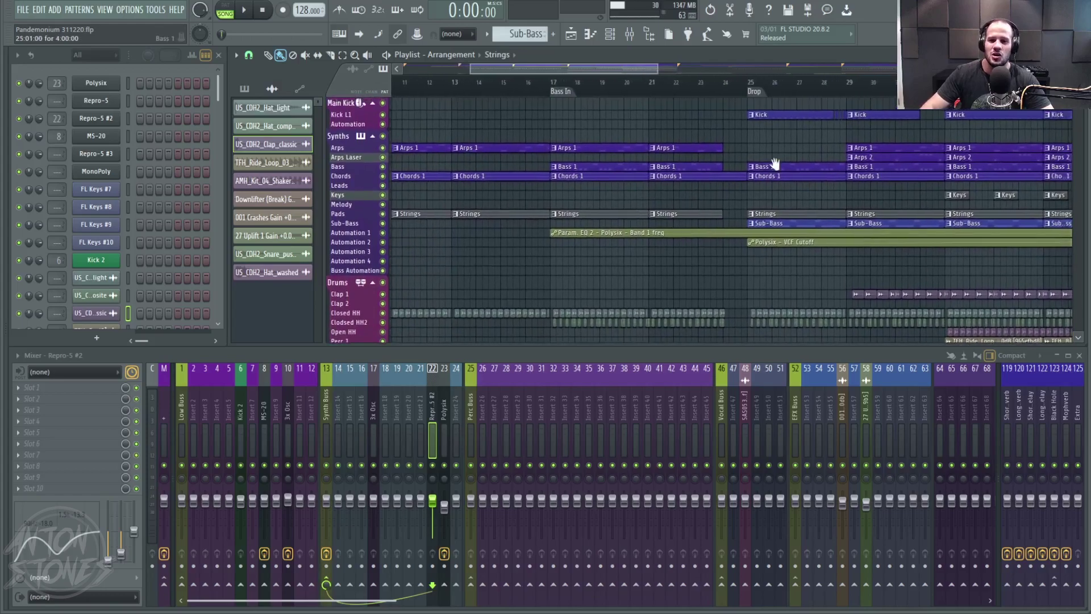
Play the arrangement from the Bass In marker at bar 17 through the Drop to review the transition.
drag(523, 141, 549, 88)
click(534, 87)
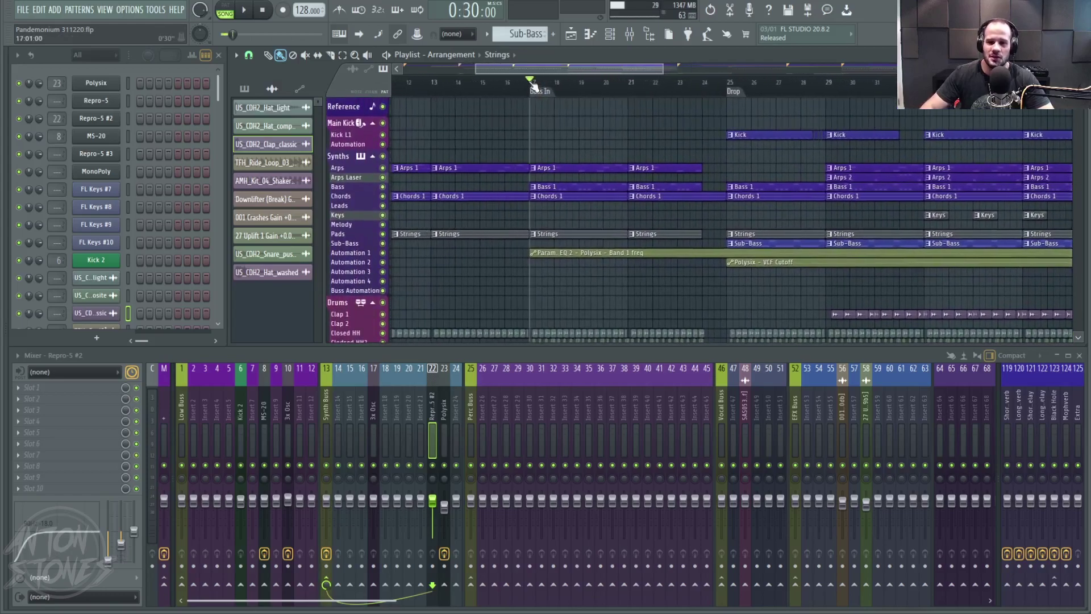
scroll(841, 193, right, 3)
key(space)
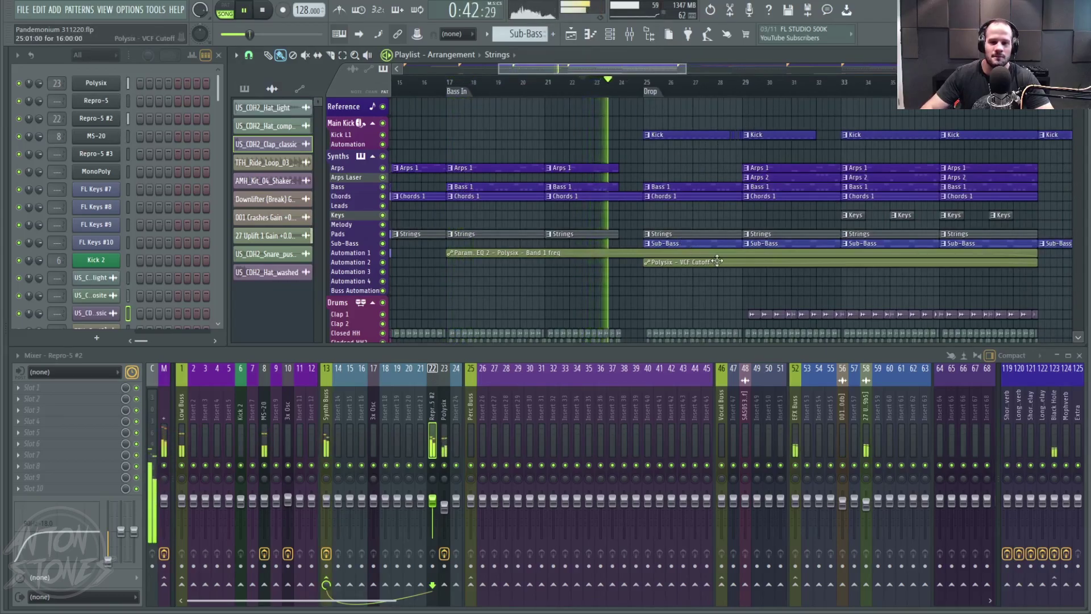
scroll(739, 279, down, 1)
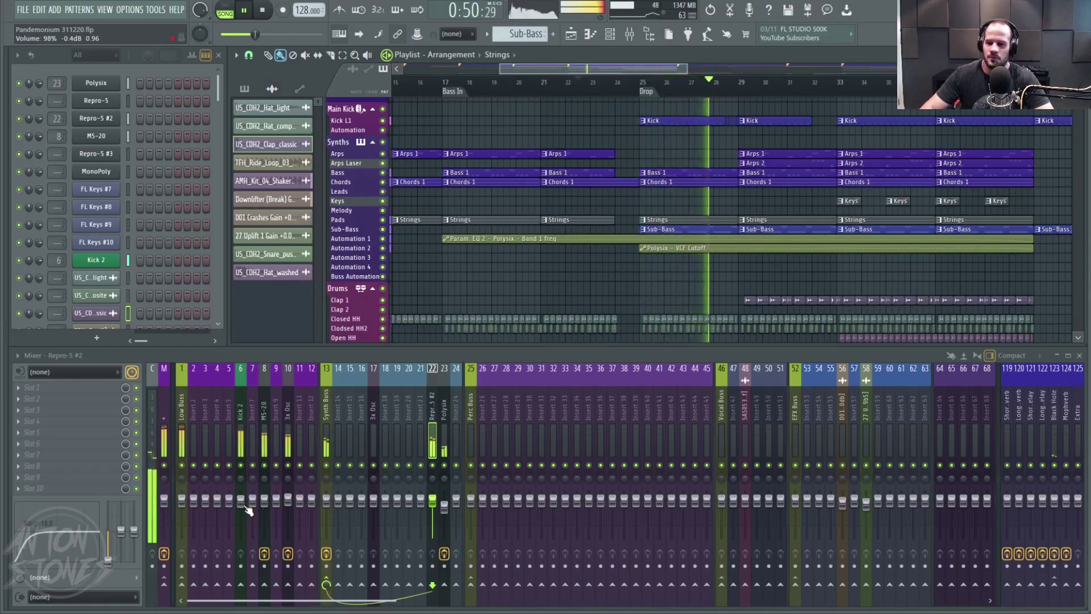
drag(793, 239, 733, 223)
drag(677, 143, 650, 138)
drag(774, 215, 685, 196)
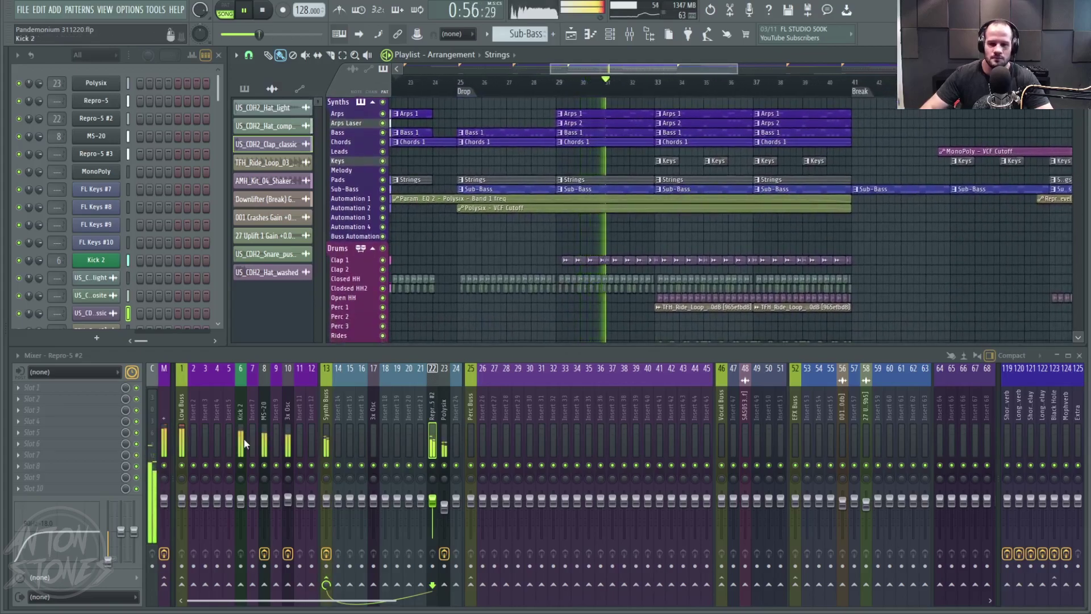
Lower the Kick 2 mixer volume to about 88%, listen to the result and stop playback.
drag(239, 507, 239, 512)
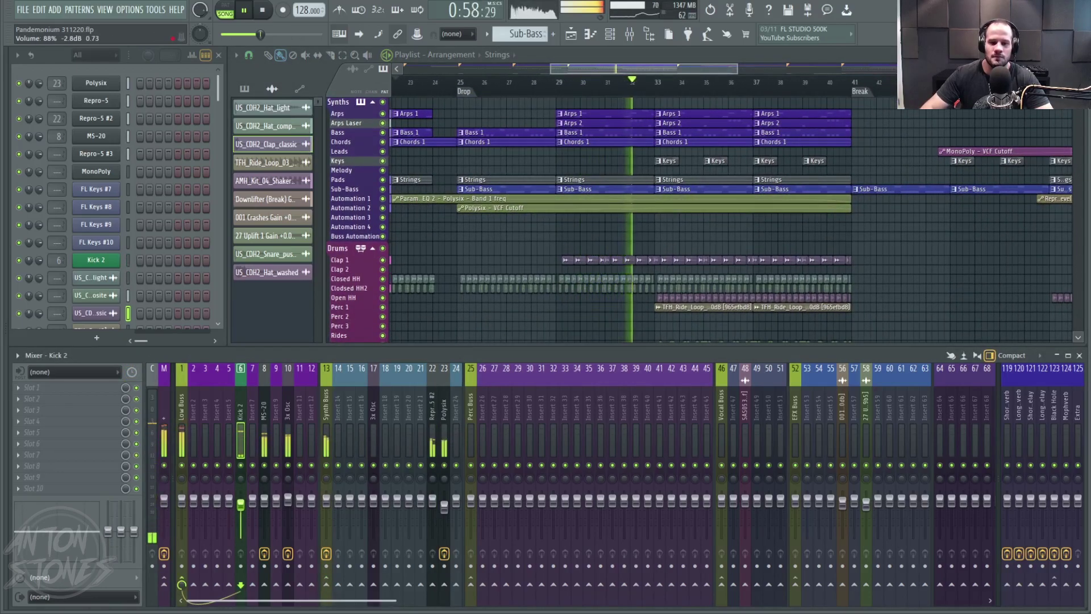
drag(709, 206, 651, 220)
drag(651, 156, 744, 199)
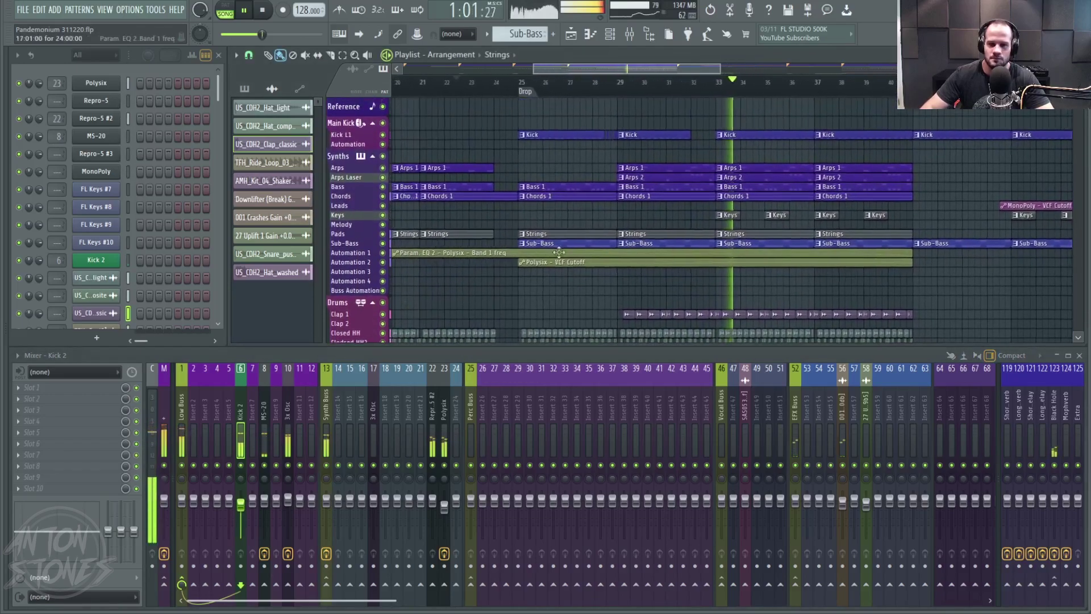
click(263, 15)
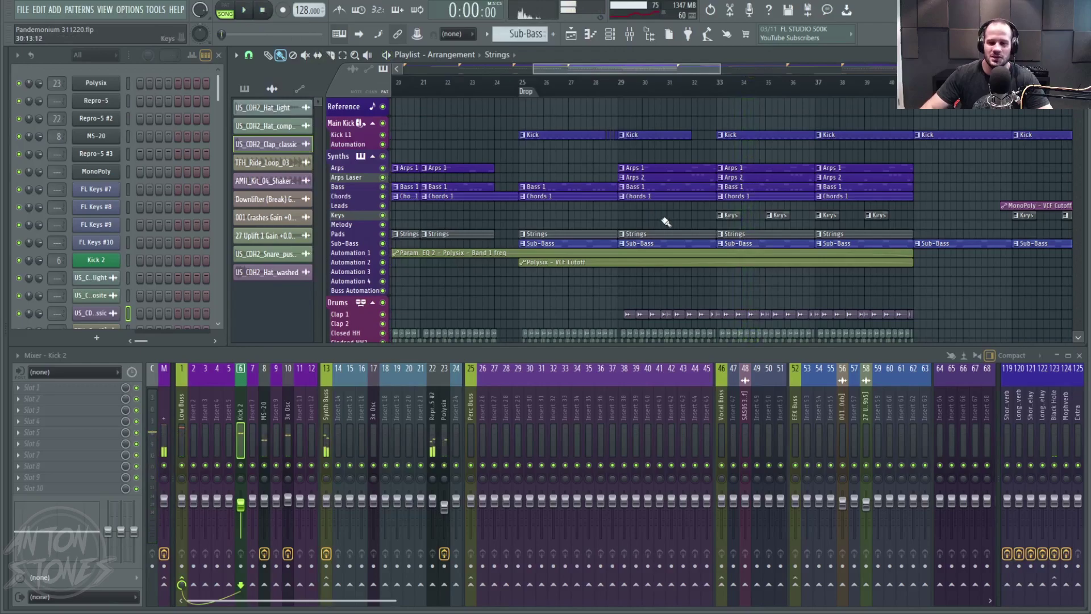
Replay the last bars before the Drop marker to hear the gap leading into the drop.
drag(666, 222, 797, 218)
click(581, 93)
drag(701, 182, 687, 185)
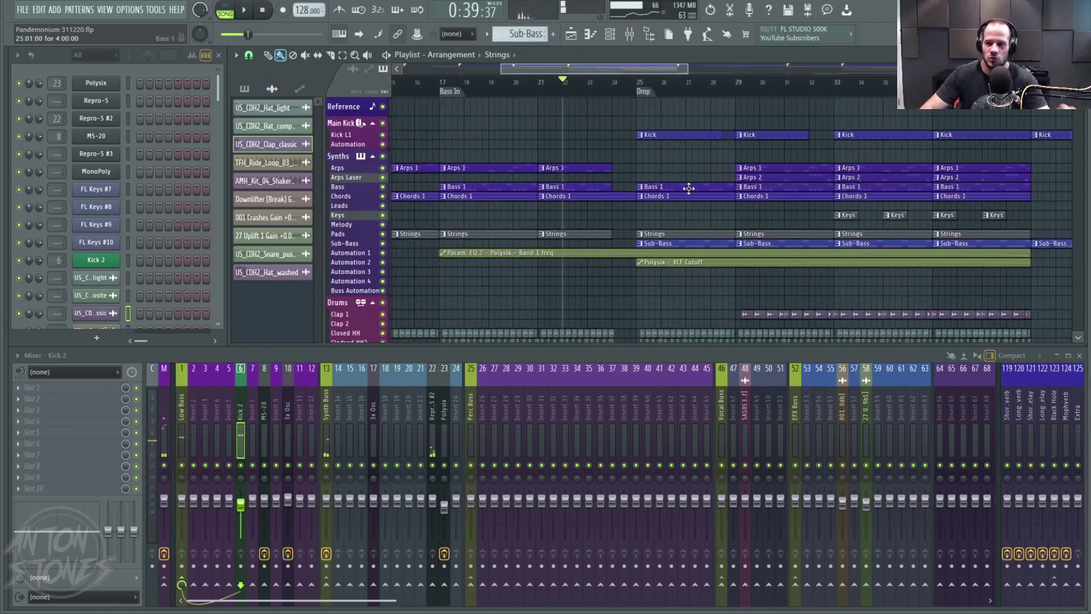
key(space)
key(space)
click(590, 82)
key(space)
click(615, 83)
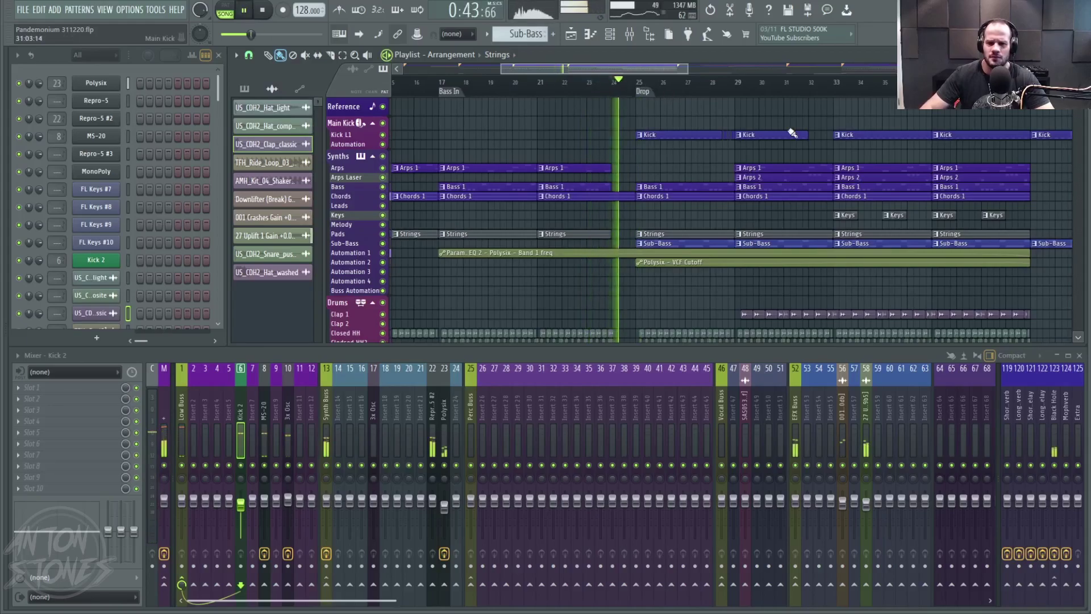
key(space)
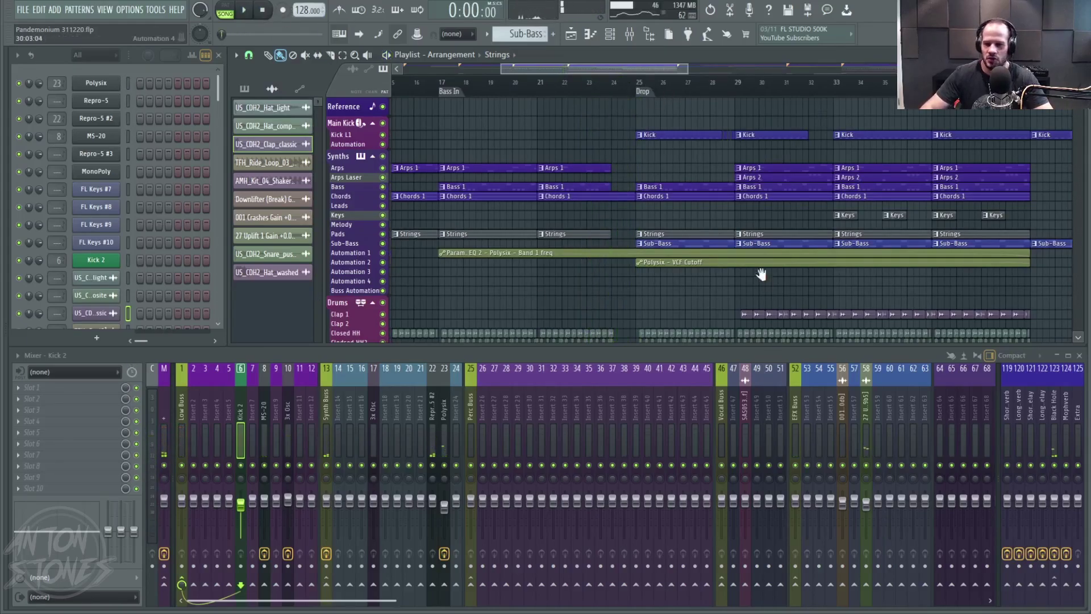
Place the CSS041_Clap_08 sample from the Tech_House_Weapons Clap & Snare folder on Clap 1 at bar 24, and collapse the browser.
scroll(766, 280, down, 5)
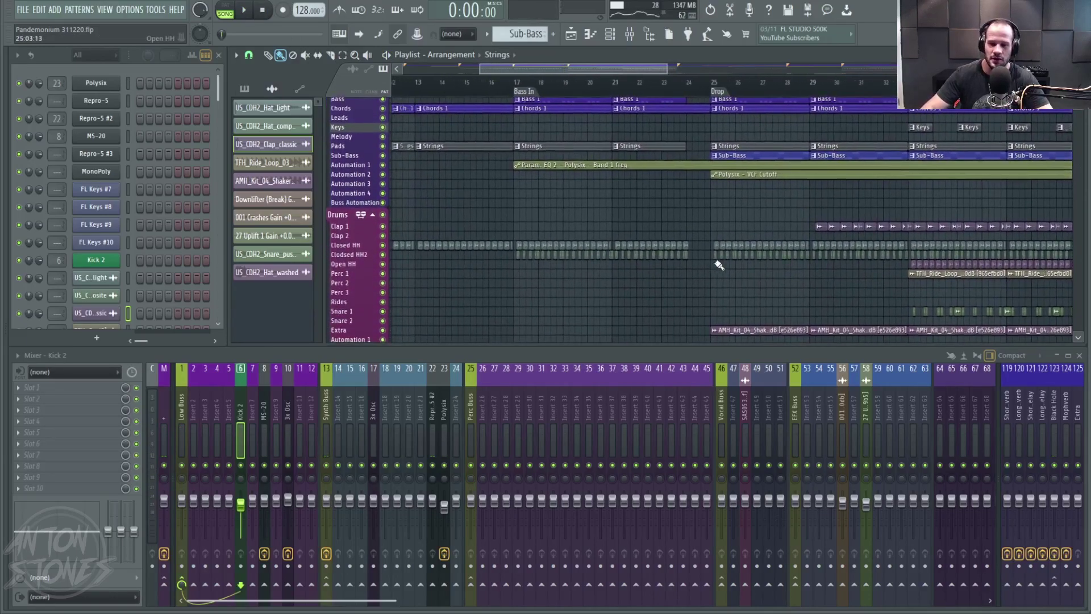
scroll(780, 275, up, 6)
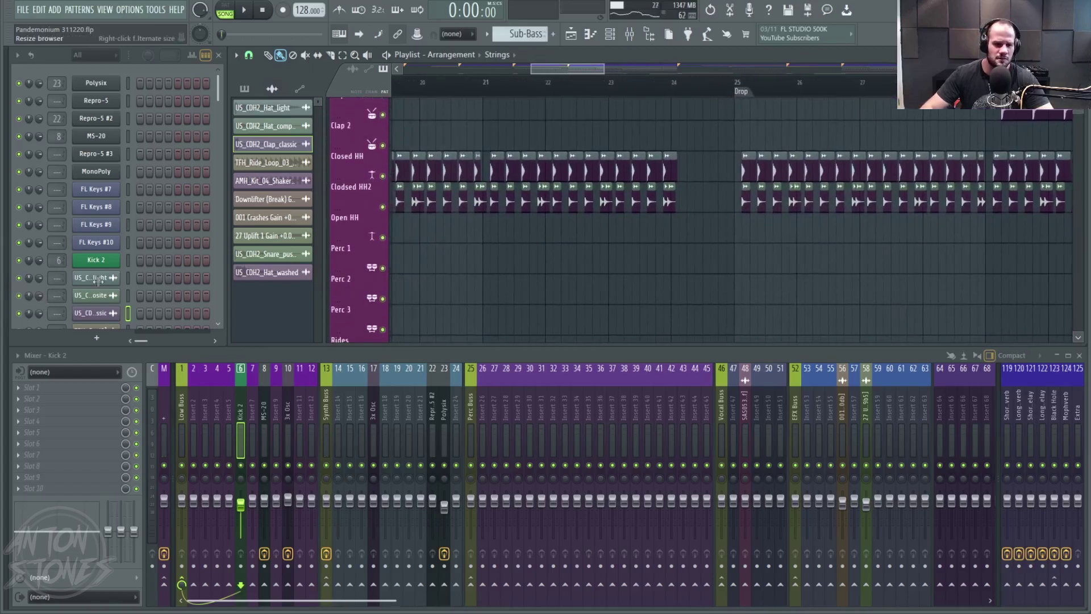
drag(6, 285, 222, 286)
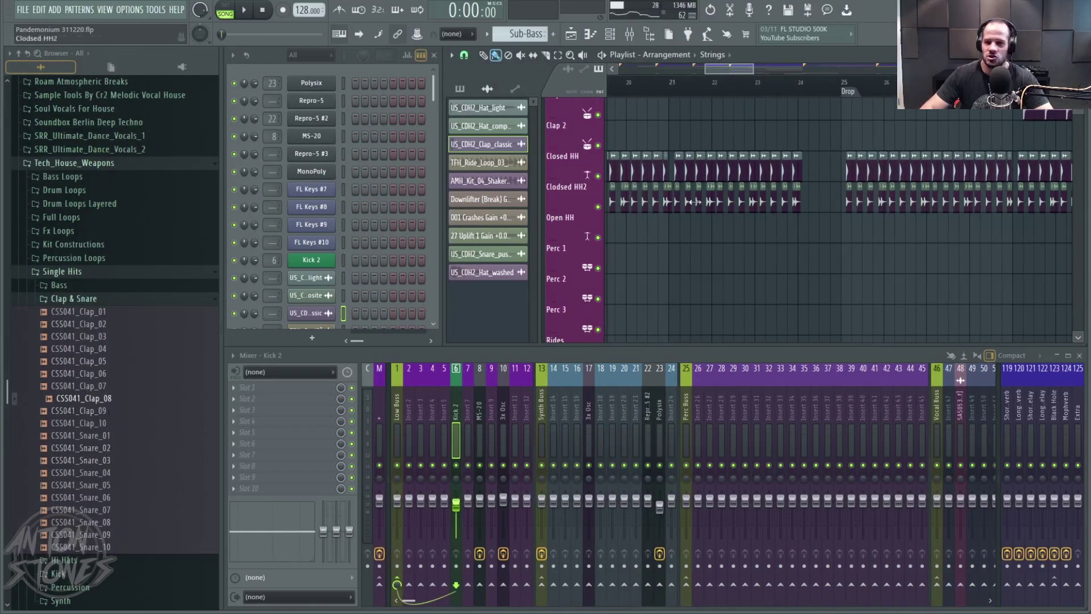
scroll(617, 203, up, 3)
click(94, 399)
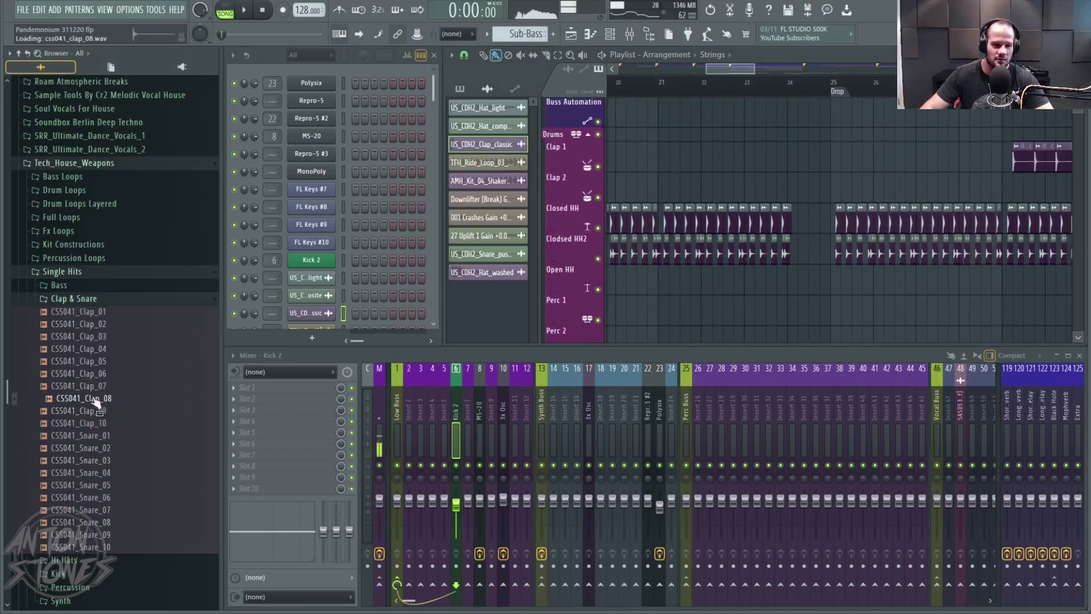
drag(96, 402, 791, 206)
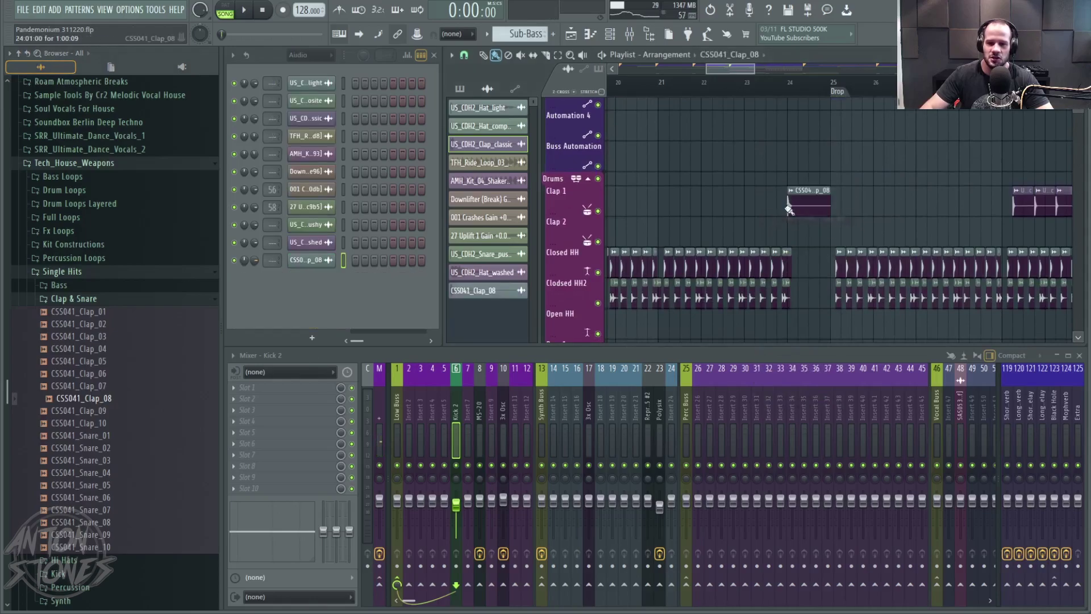
drag(222, 91, 11, 94)
Move the CSS041_Clap_08 clip to the middle of bar 24 and play it into the drop.
scroll(671, 205, up, 4)
drag(670, 205, 735, 202)
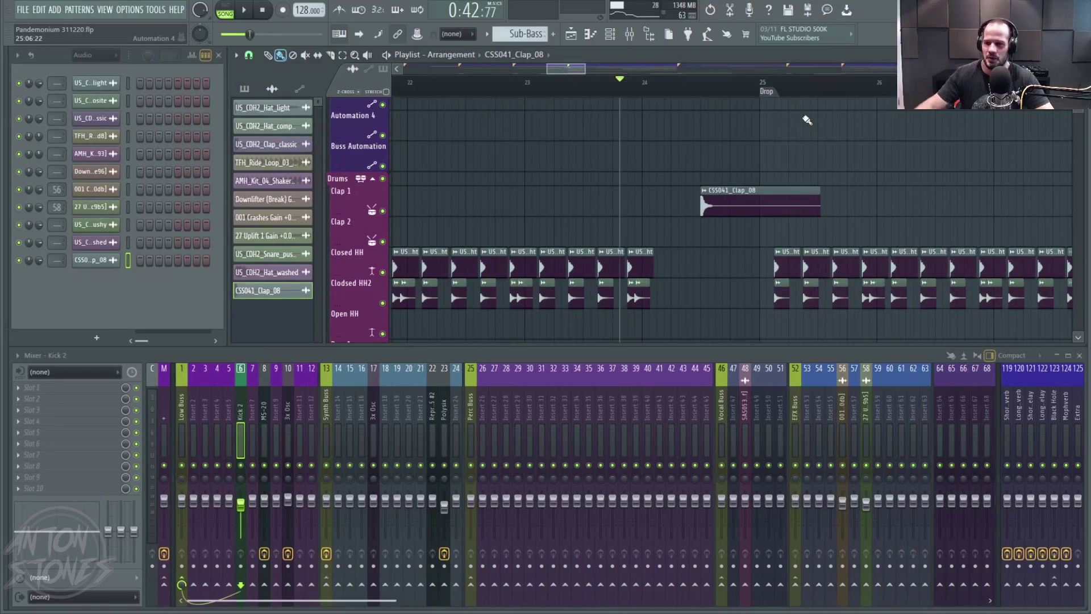
click(527, 101)
key(space)
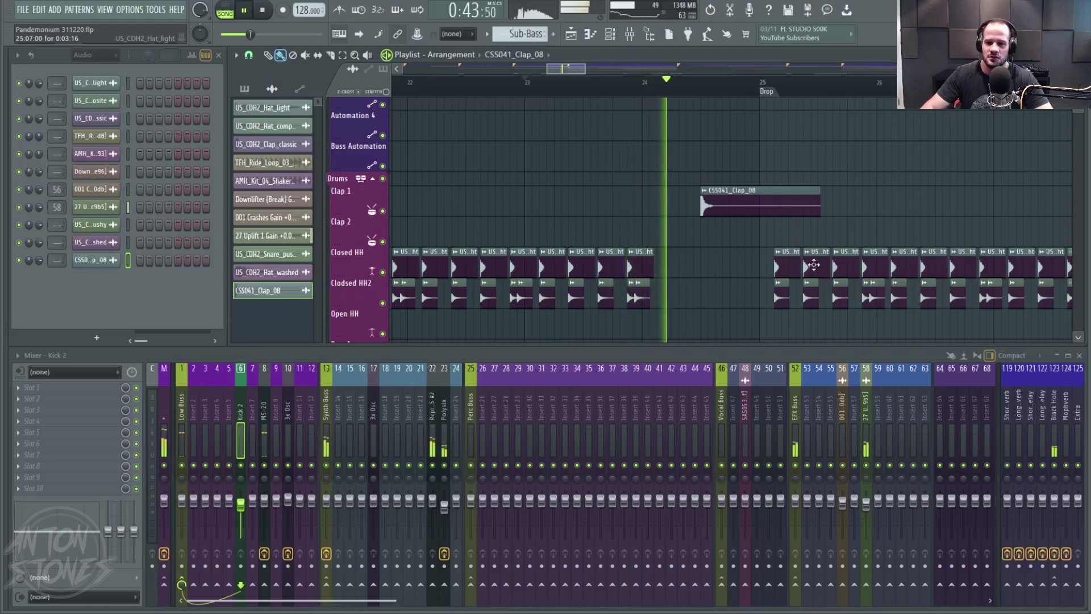
click(261, 9)
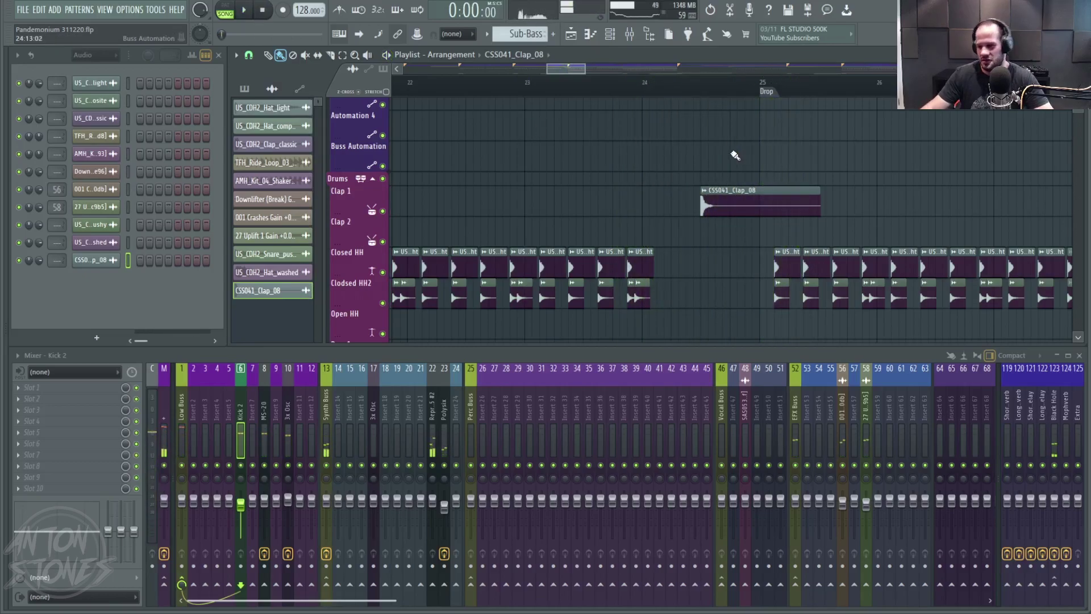
Try the CSS041_Clap_08 clip at the start of bar 24 and audition it.
scroll(739, 215, up, 3)
drag(736, 277, 673, 279)
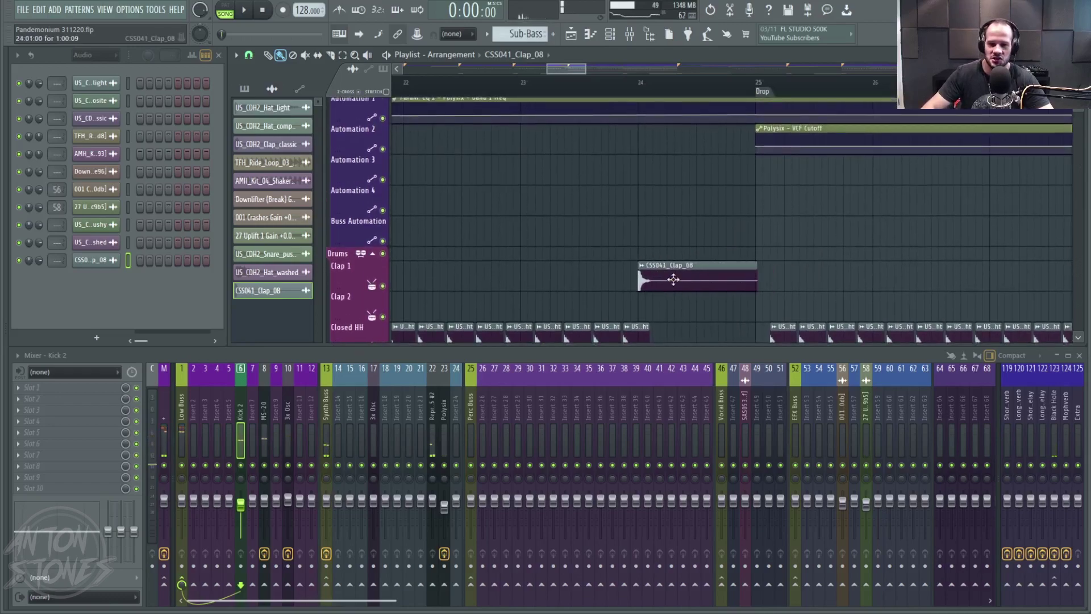
key(space)
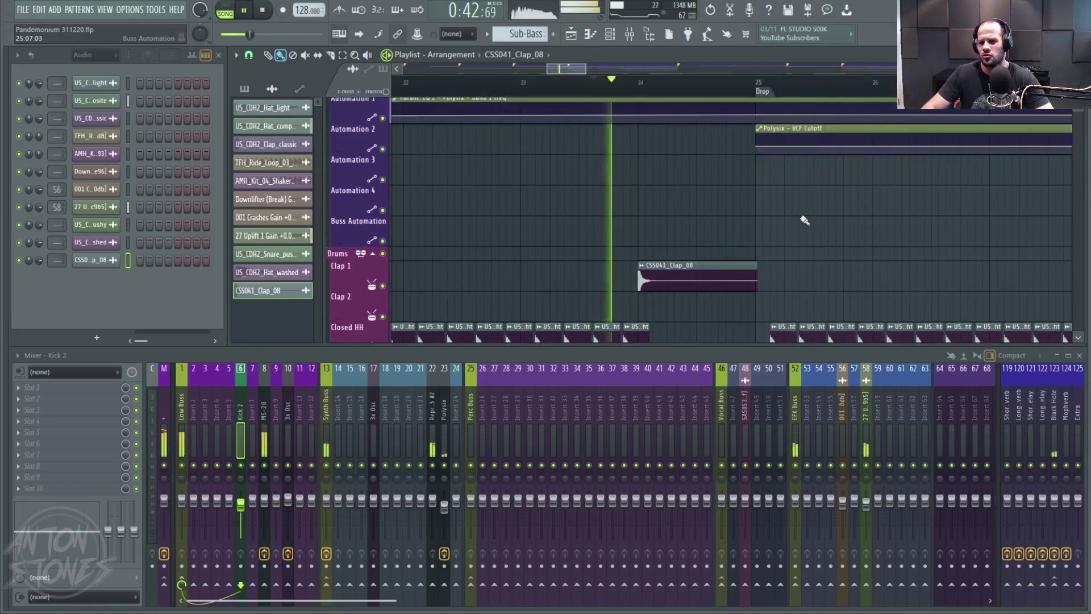
key(space)
Shift the CSS041_Clap_08 clip to the last beat of bar 24, auditioning it into the drop.
drag(657, 277, 716, 276)
key(space)
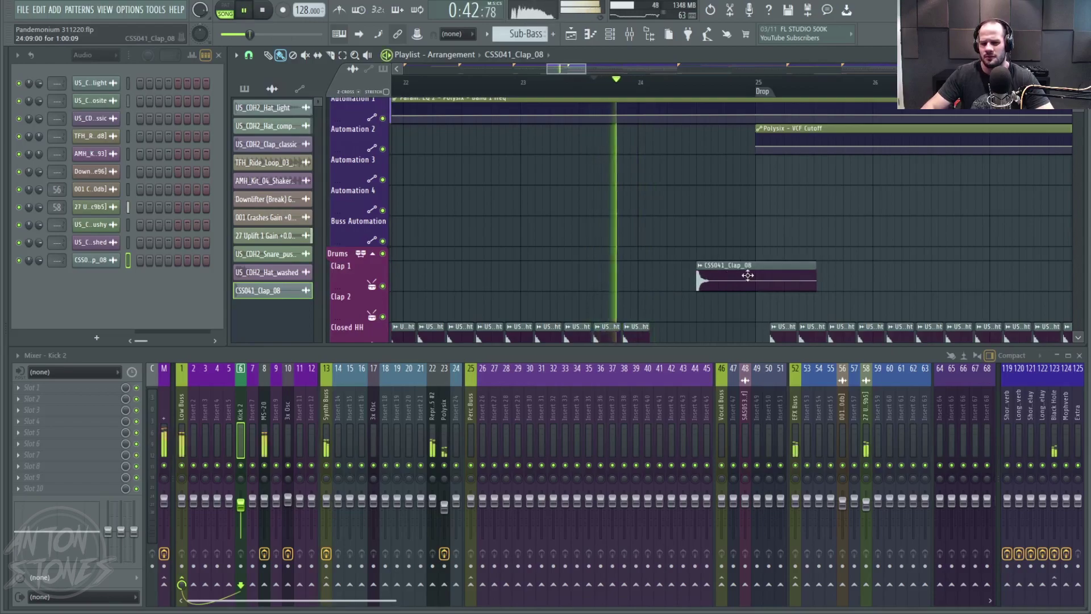
key(space)
key(space)
drag(744, 281, 763, 274)
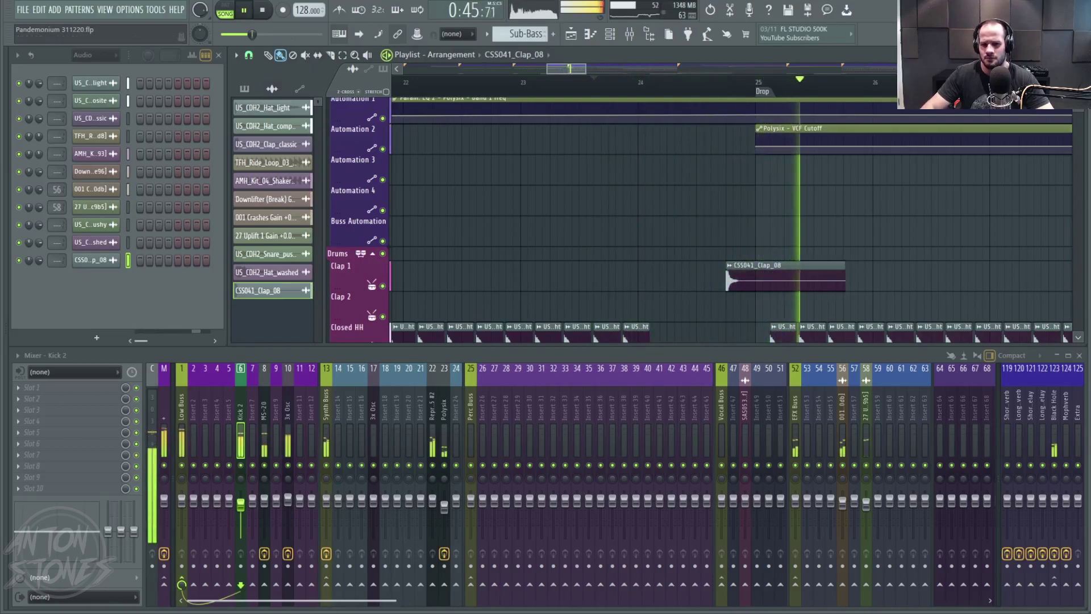
click(265, 11)
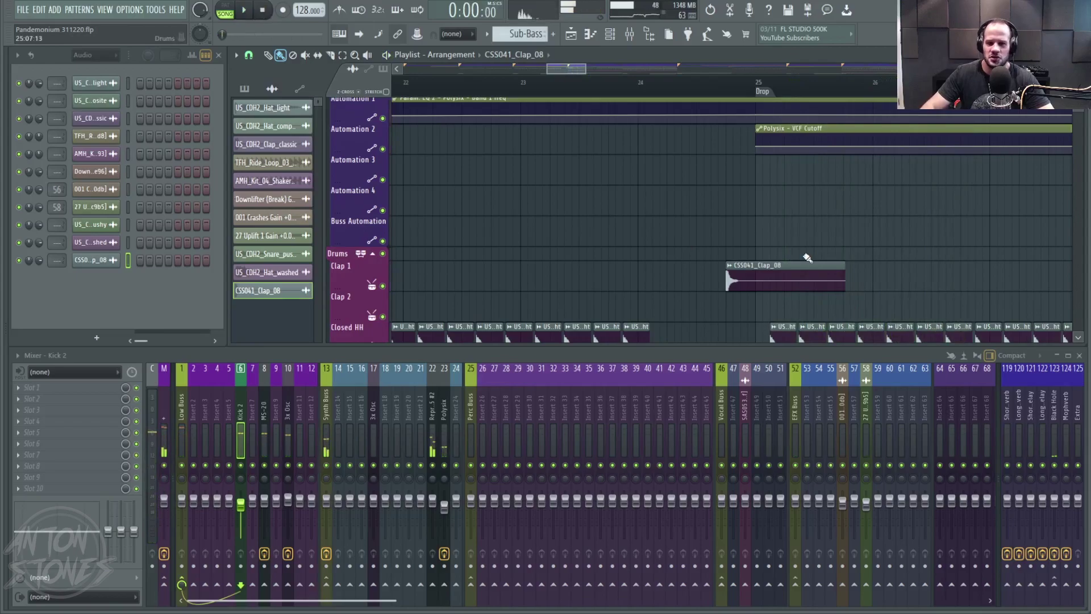
Route the CSS041_Clap_08 sample to mixer insert 36.
scroll(760, 237, down, 4)
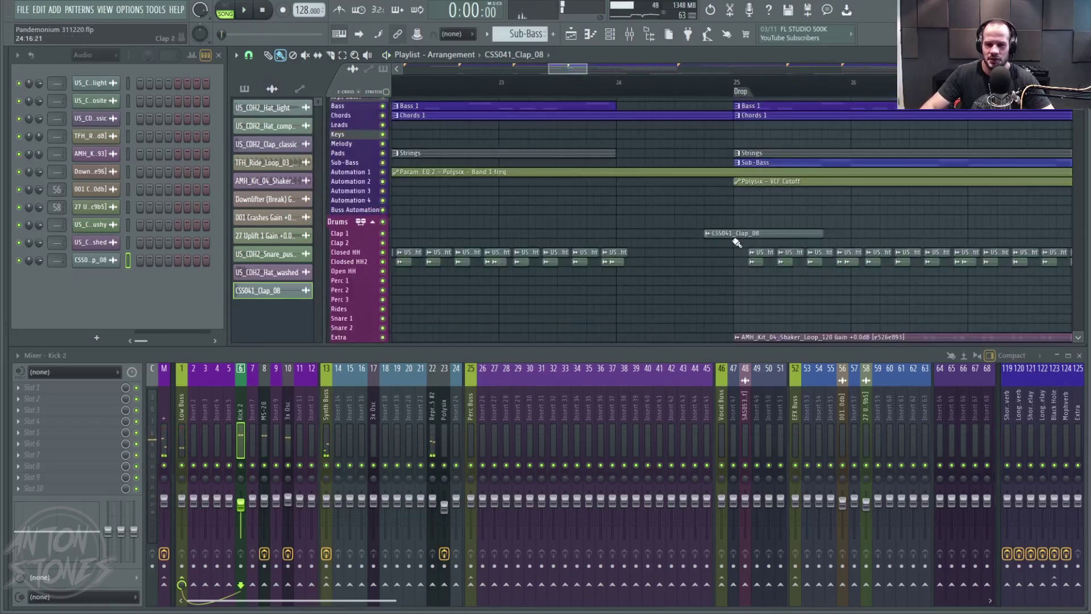
scroll(737, 243, up, 4)
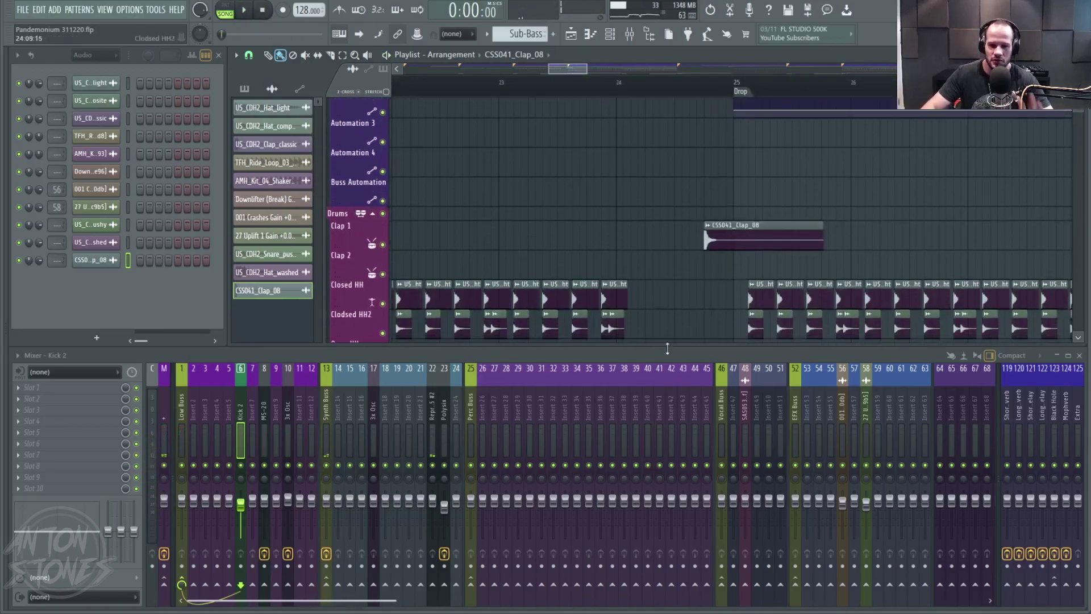
drag(684, 334, 594, 407)
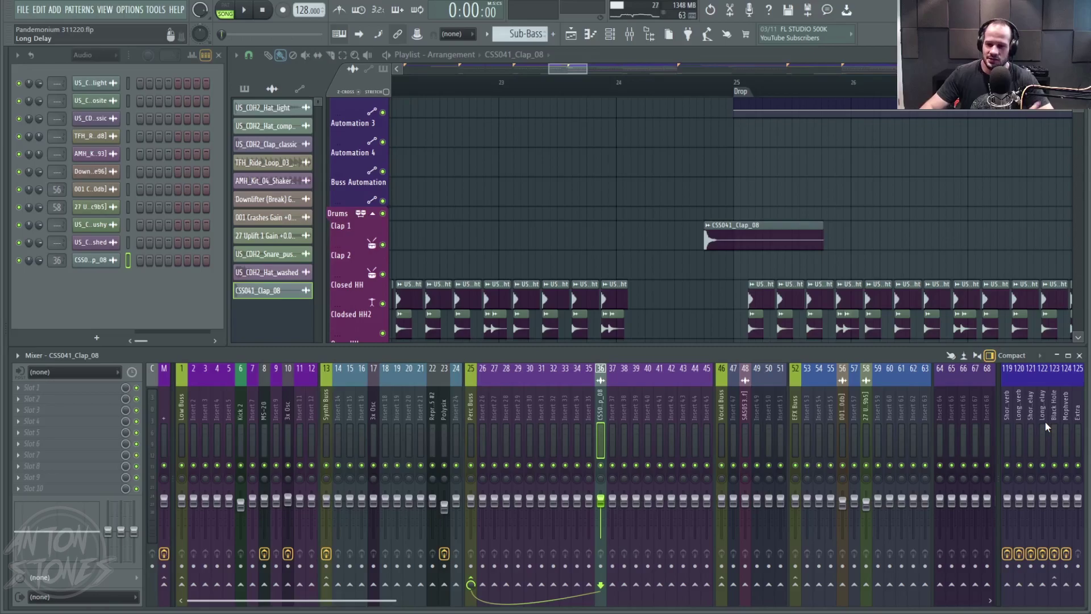
Dock an empty mixer insert to the Right group and reorder it to the very end as insert 125.
scroll(889, 427, right, 8)
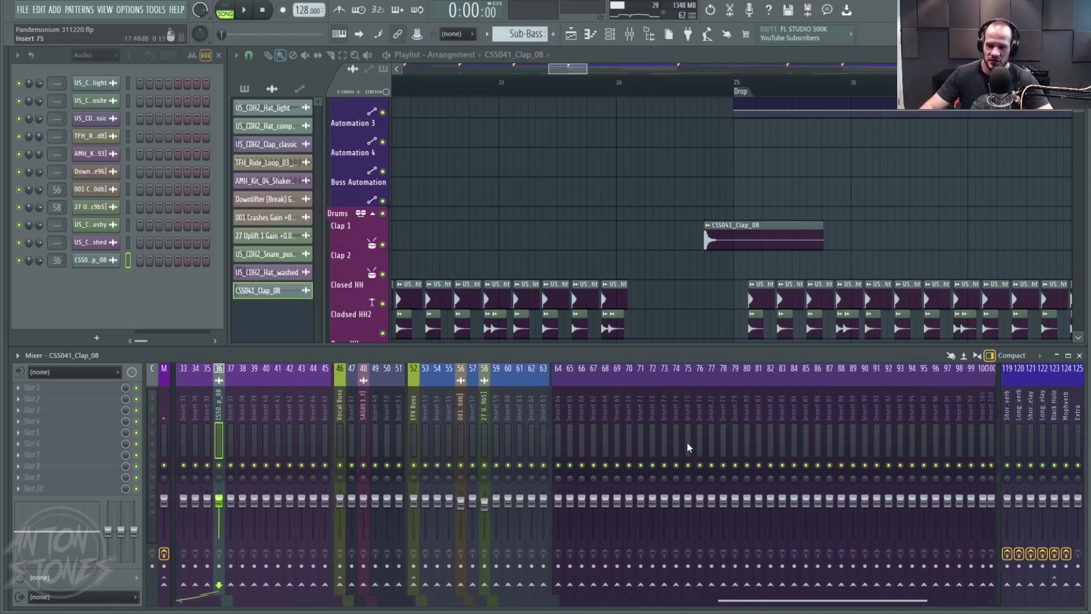
scroll(739, 432, right, 5)
click(778, 392)
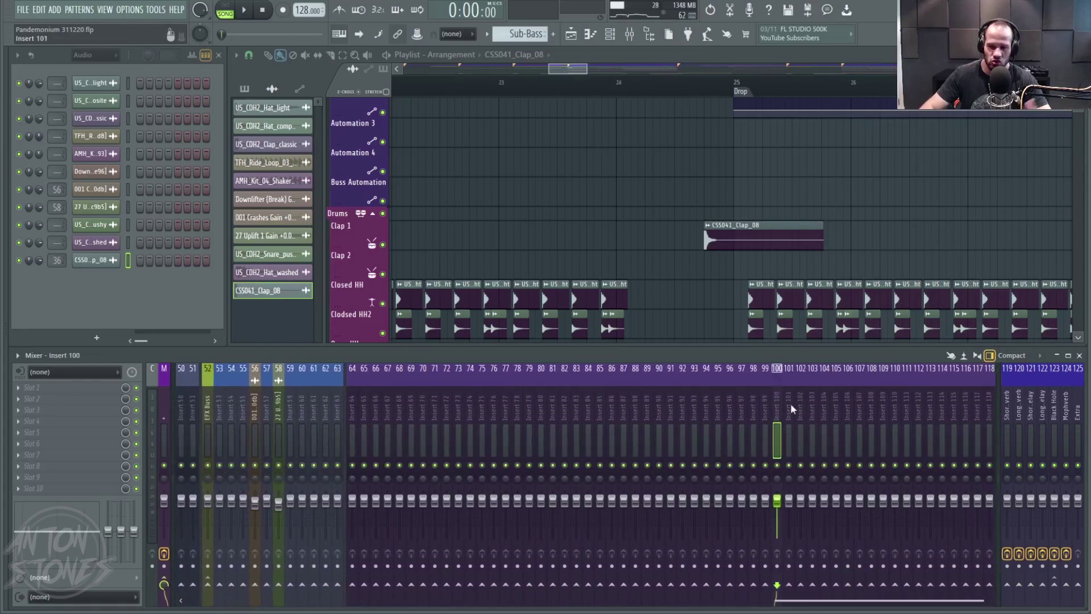
click(810, 404)
right_click(811, 404)
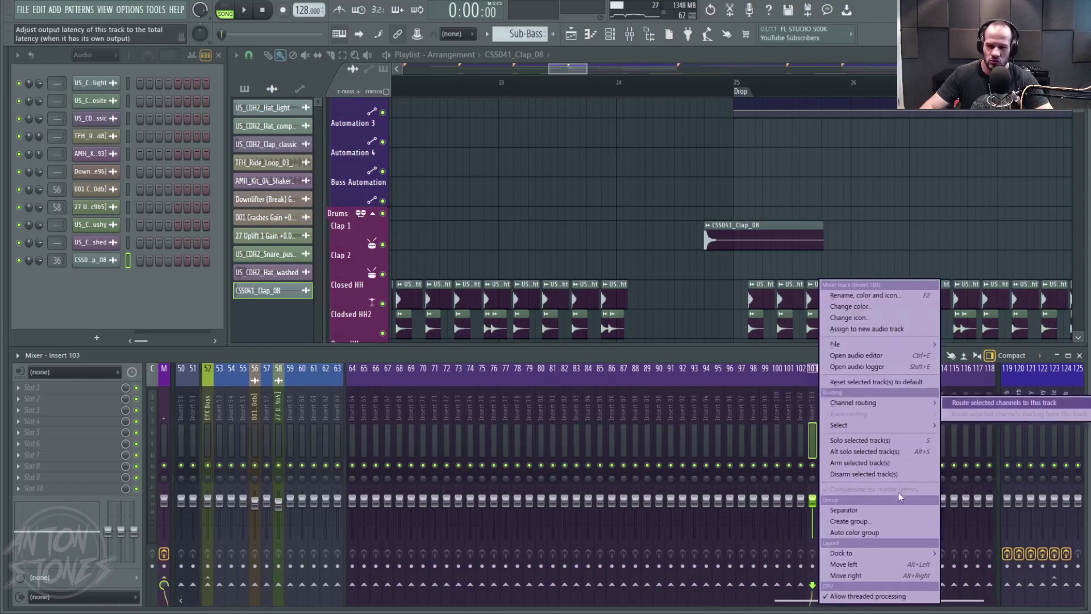
mouse_move(876, 551)
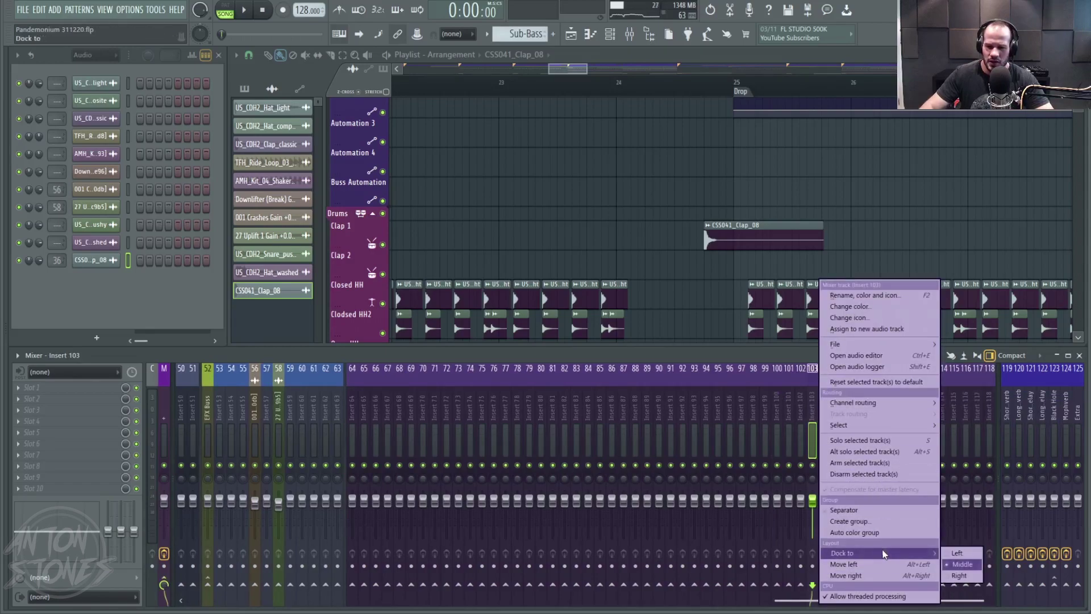
click(960, 576)
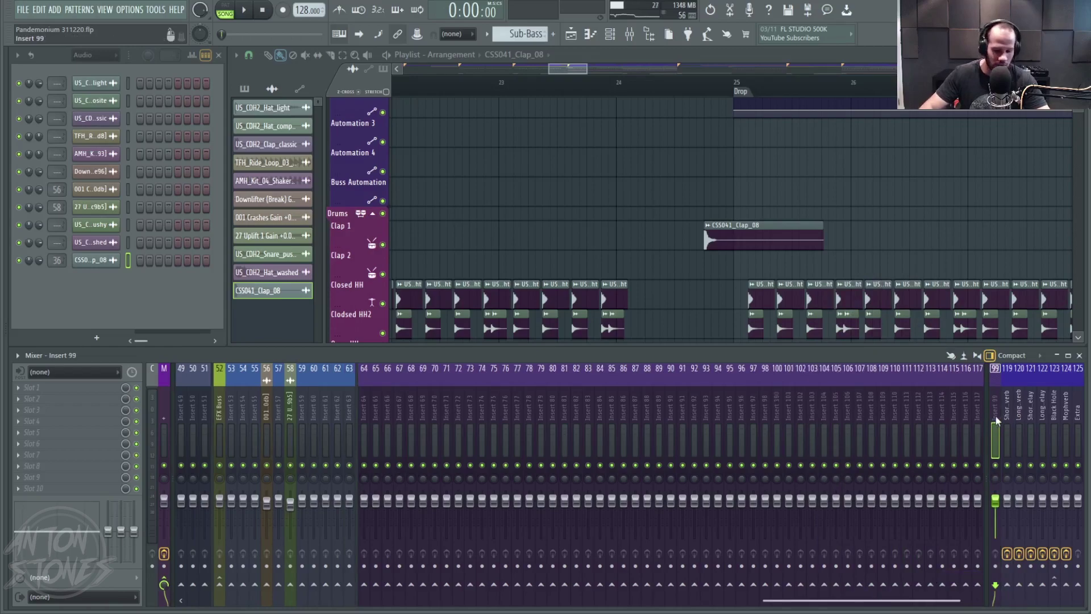
drag(997, 421, 1080, 421)
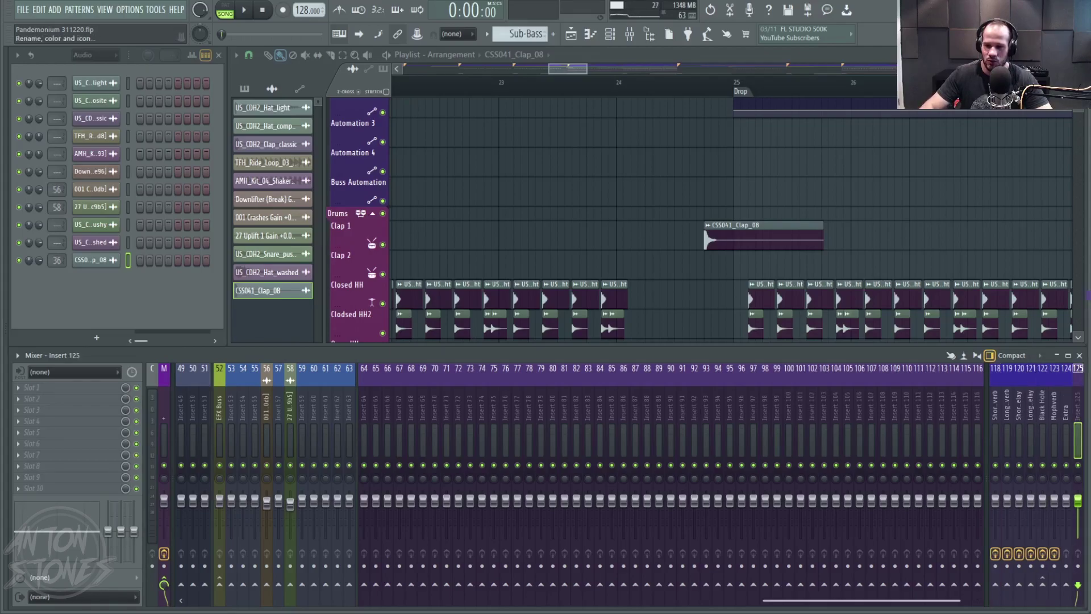
Change the color of mixer insert 125 to red.
click(1089, 296)
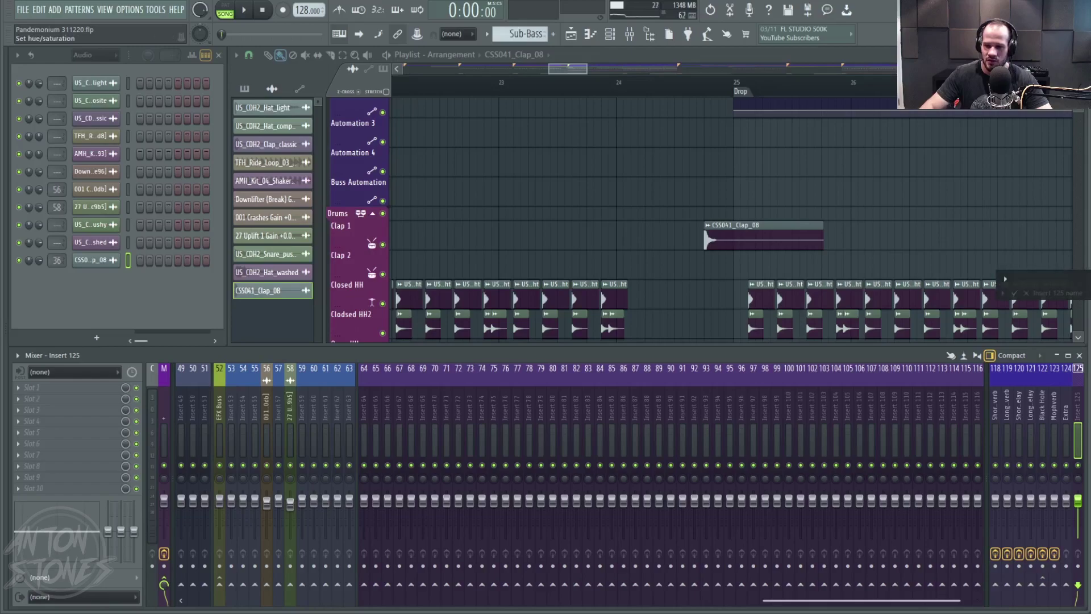
key(Return)
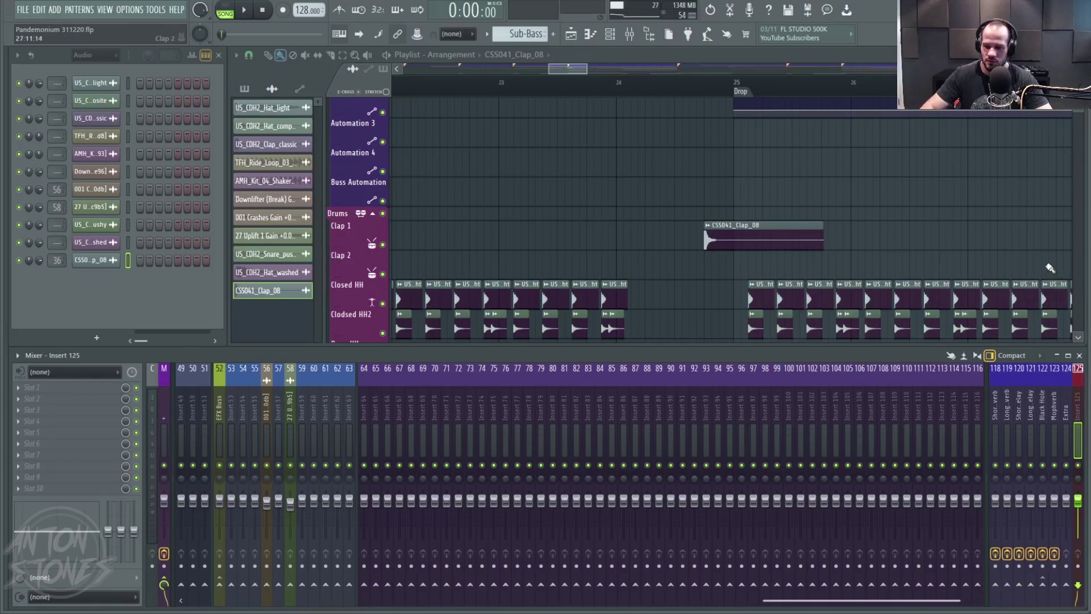
click(1067, 410)
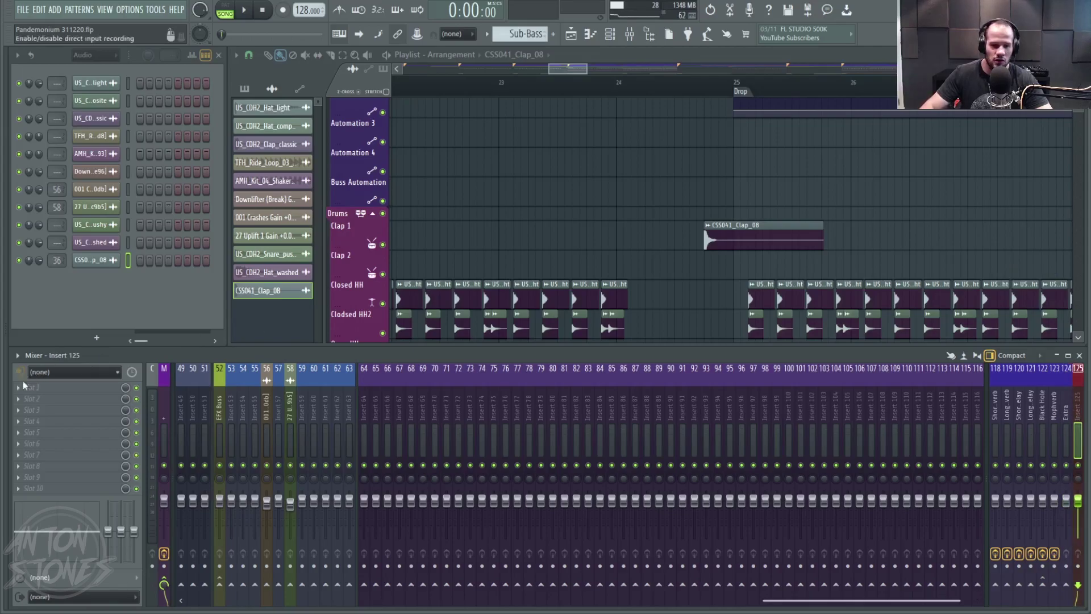
Load Eventide Blackhole into the first effect slot of mixer insert 125.
click(29, 387)
mouse_move(67, 349)
mouse_move(193, 502)
mouse_move(210, 436)
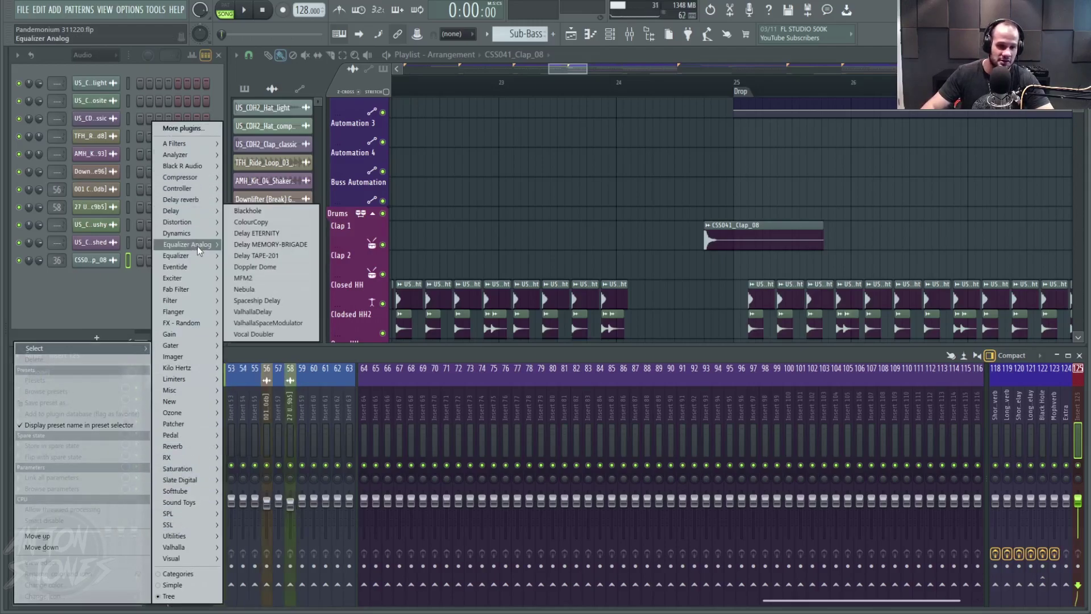
mouse_move(190, 268)
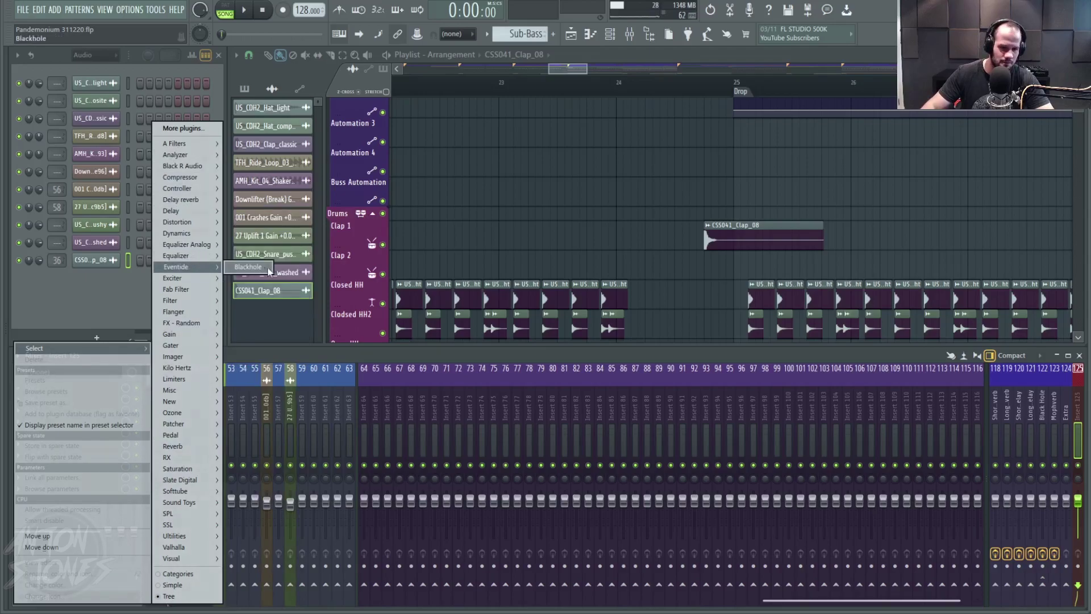
click(251, 267)
drag(179, 118, 602, 229)
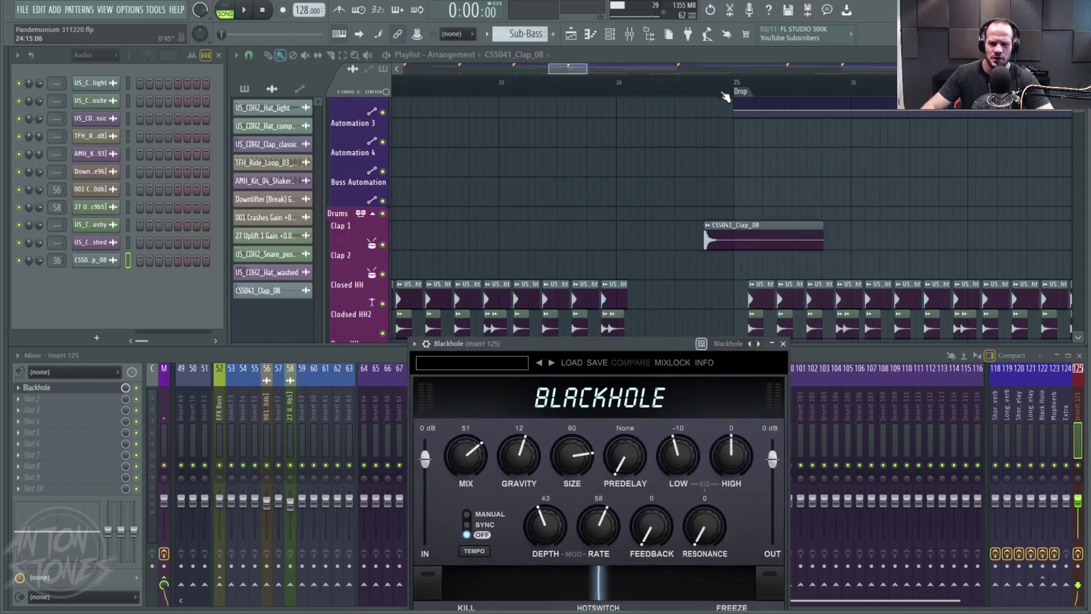
Solo the Clap 1 track and audition the clap from the last beat of bar 24.
click(719, 90)
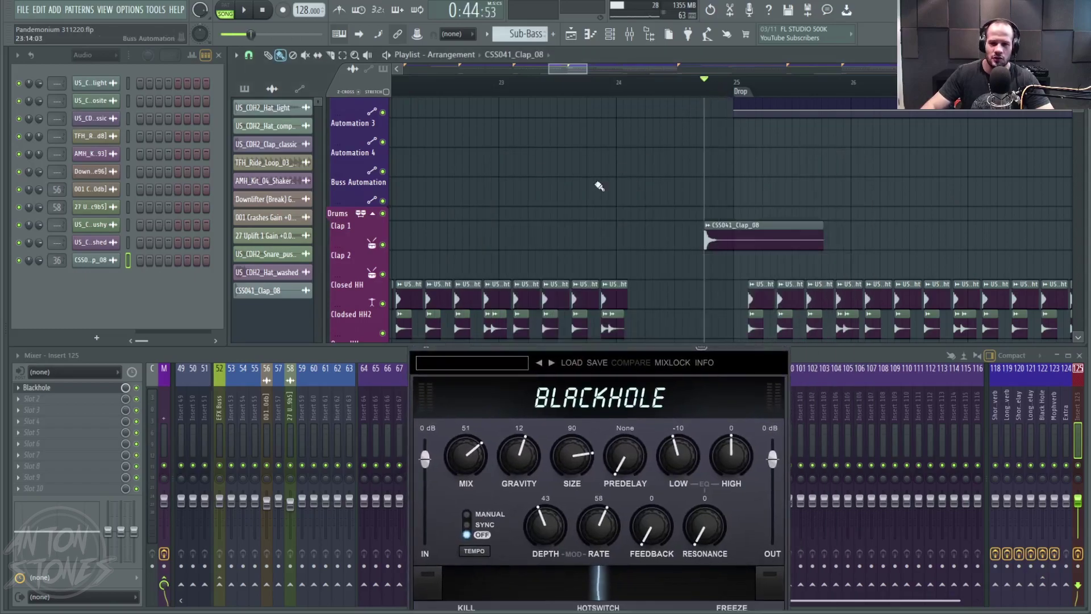
right_click(383, 245)
key(space)
key(space)
Send mixer insert 36 to insert 125 and audition the clap through Blackhole.
drag(660, 347, 454, 82)
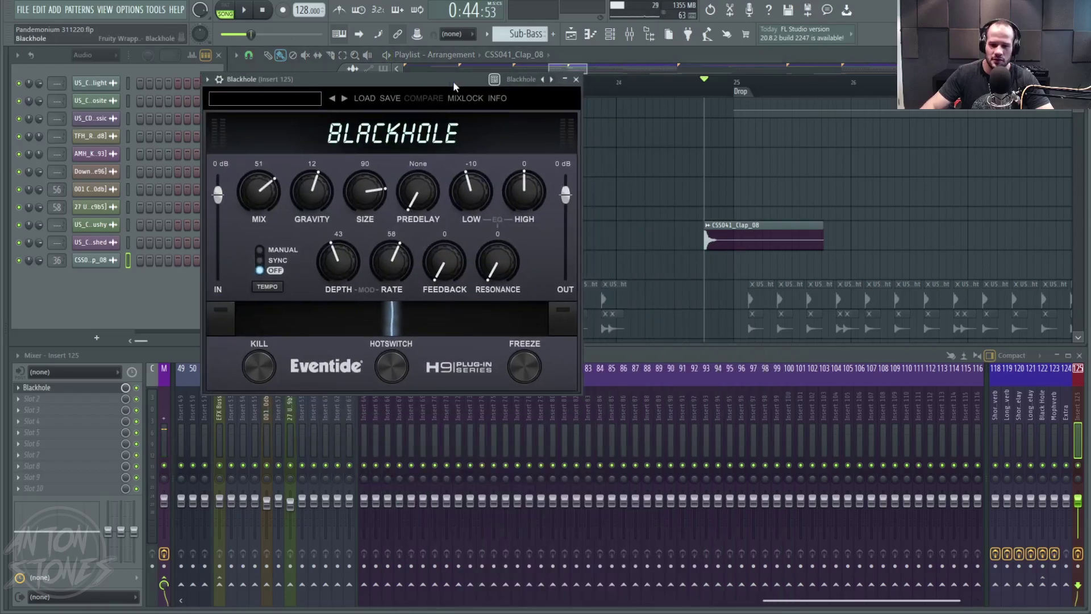
scroll(592, 446, left, 10)
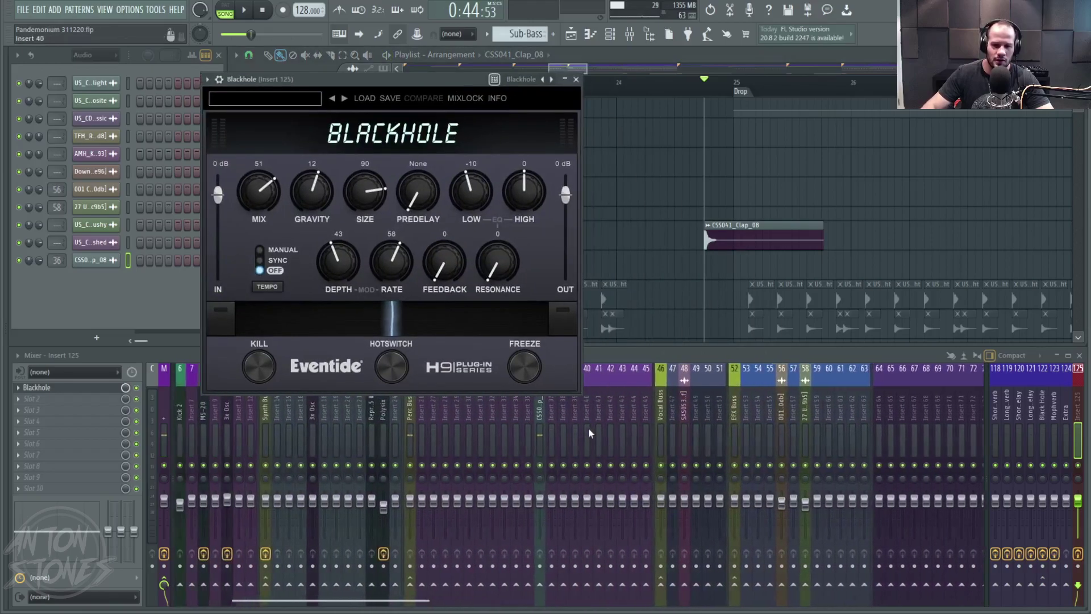
click(555, 408)
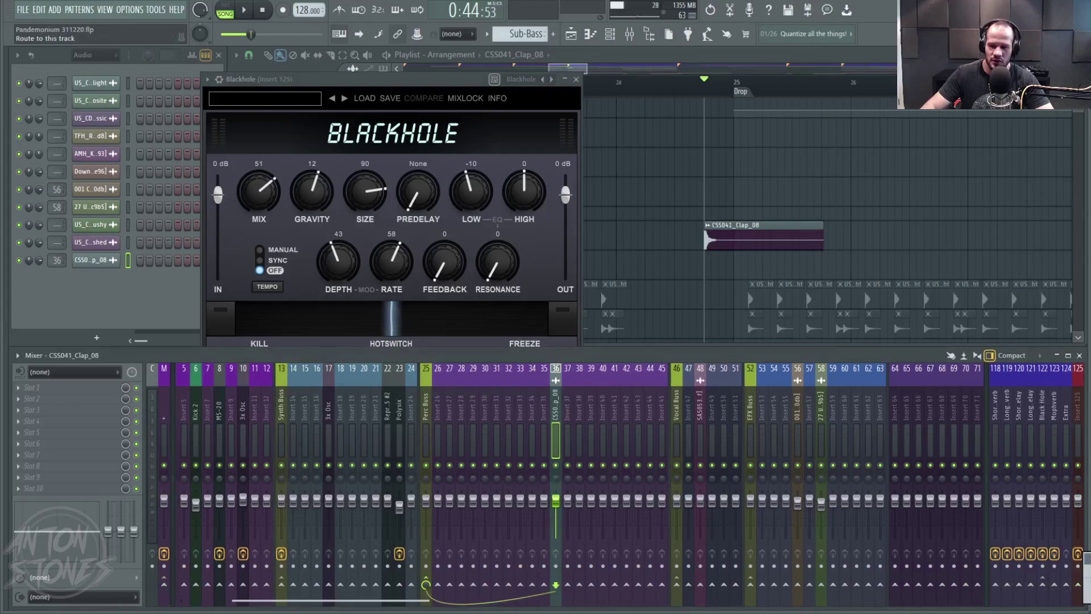
drag(417, 82, 742, 230)
key(space)
key(space)
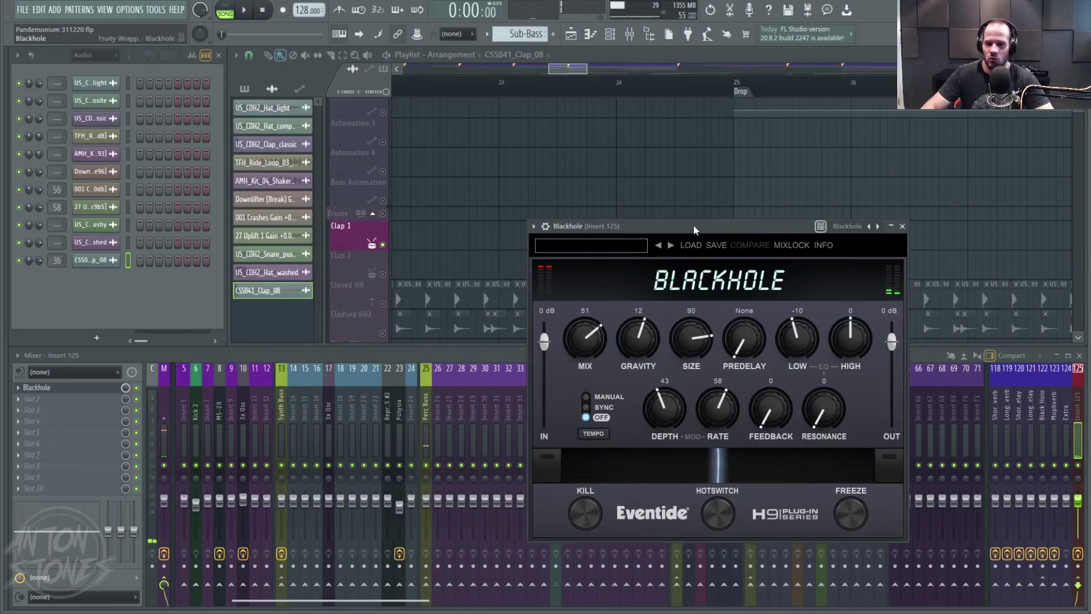
Set Blackhole's mix to 100 and play the clap into the drop to check the reverb.
drag(694, 229, 521, 189)
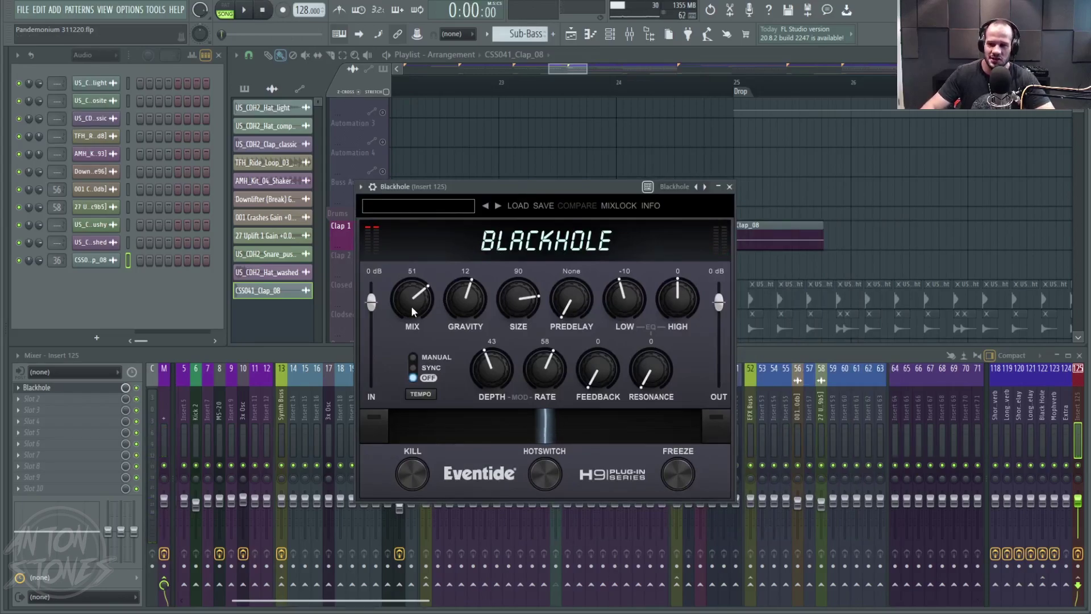
drag(409, 306, 400, 231)
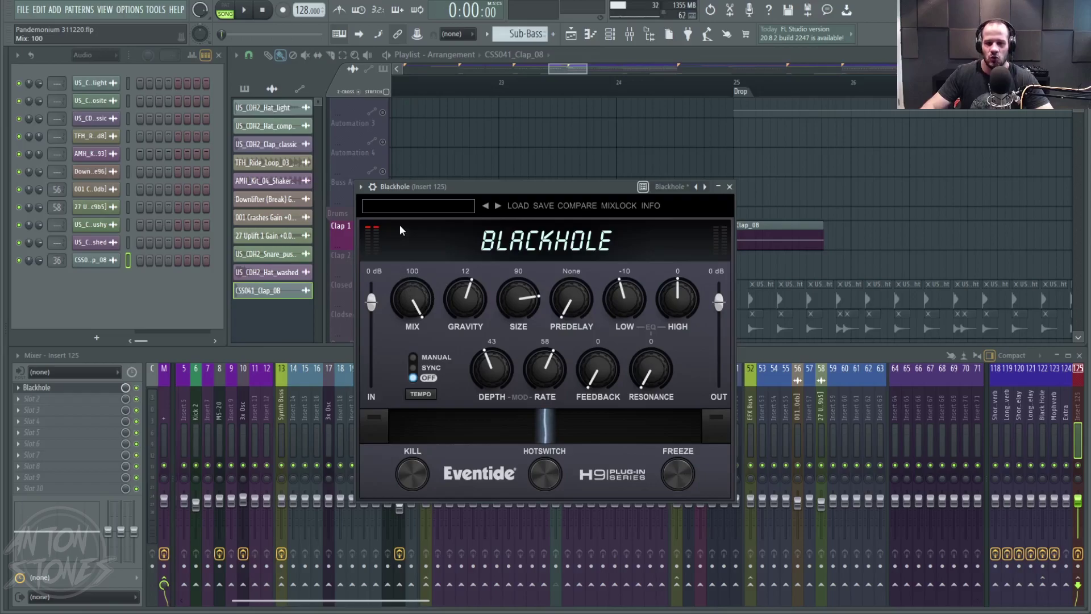
drag(547, 182, 727, 182)
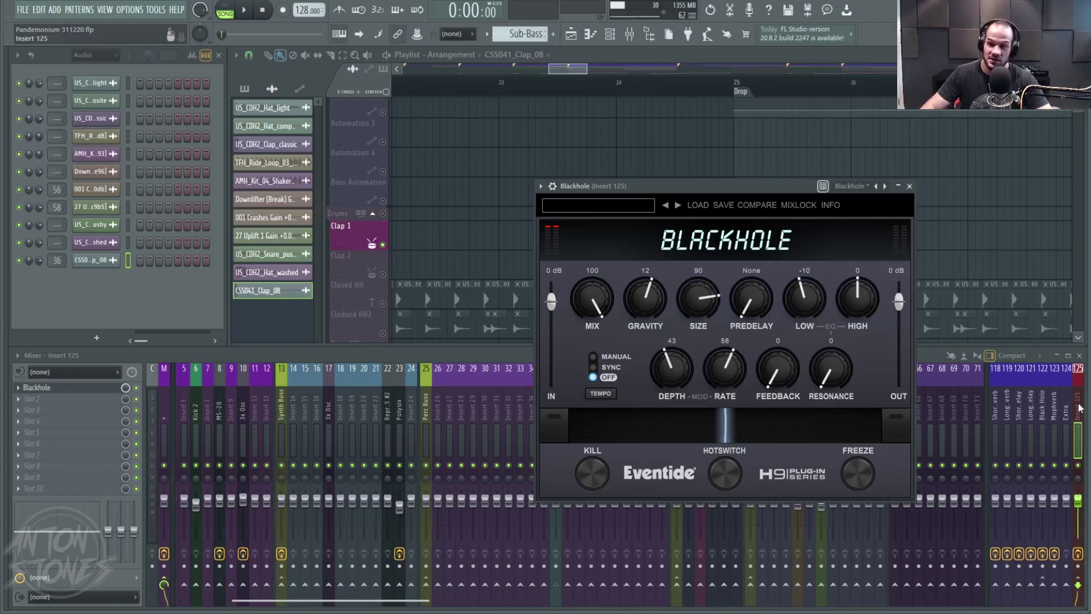
drag(717, 183, 678, 187)
click(690, 81)
key(space)
click(263, 12)
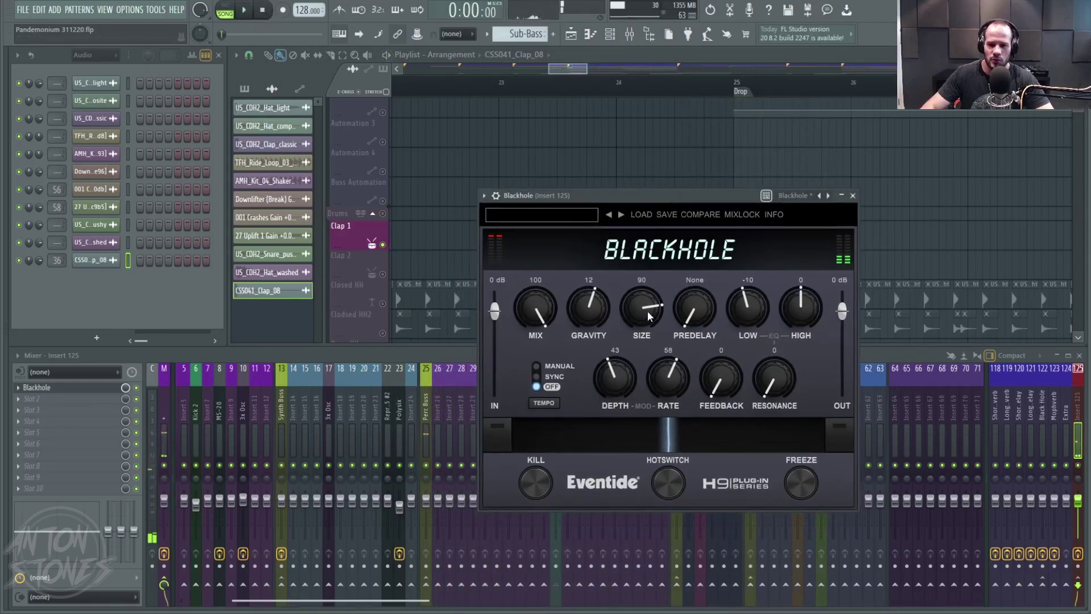
Raise Blackhole's gravity to 55 and its size to 103 while auditioning the clap.
drag(591, 310, 585, 322)
drag(657, 196, 709, 245)
key(space)
click(697, 87)
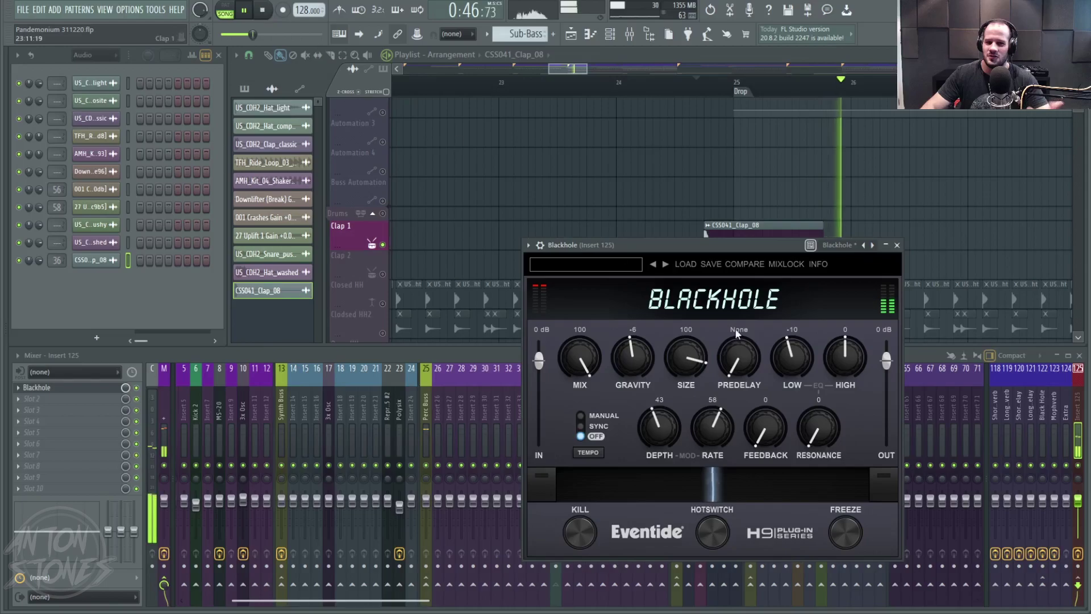
key(space)
drag(666, 361, 649, 331)
key(space)
key(space)
key(space)
key(space)
key(space)
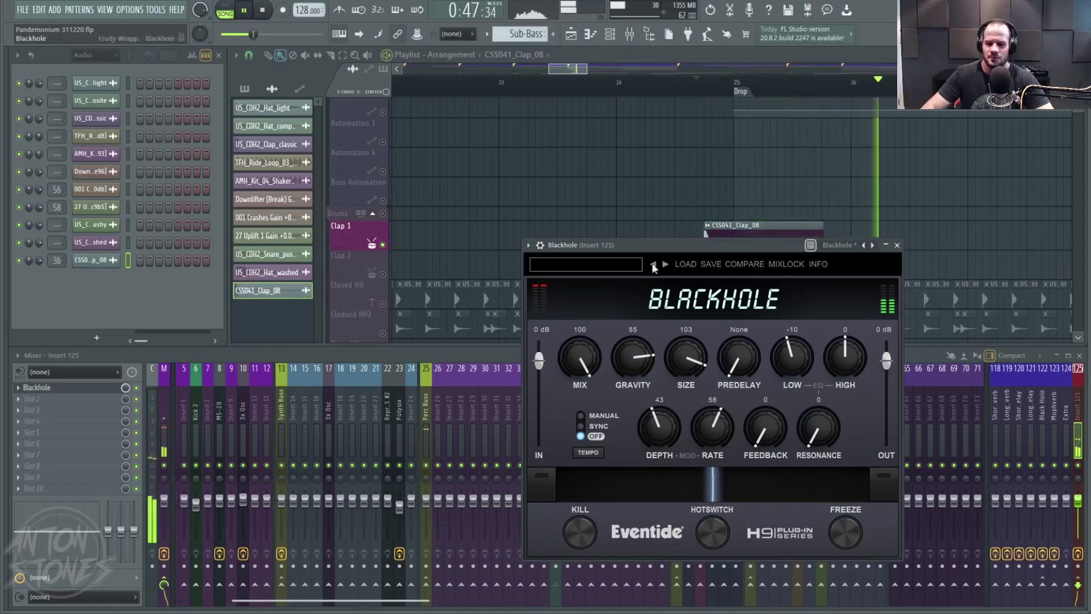
Set Blackhole's modulation depth to 63 and listen to the reverb tail through to bar 29.
drag(666, 425, 671, 399)
key(space)
key(space)
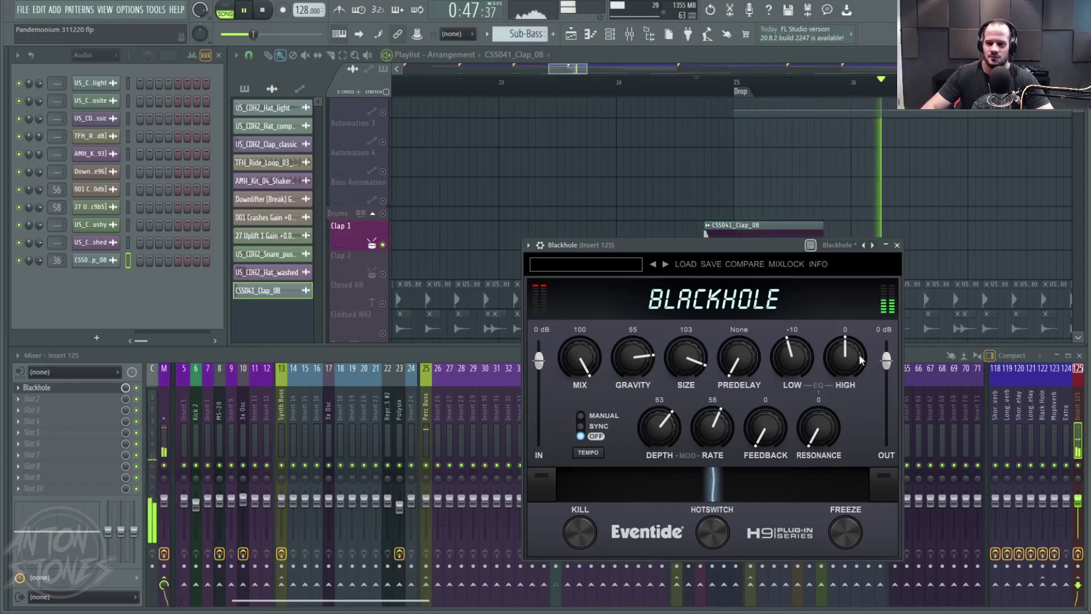
scroll(624, 239, right, 2)
scroll(637, 233, down, 4)
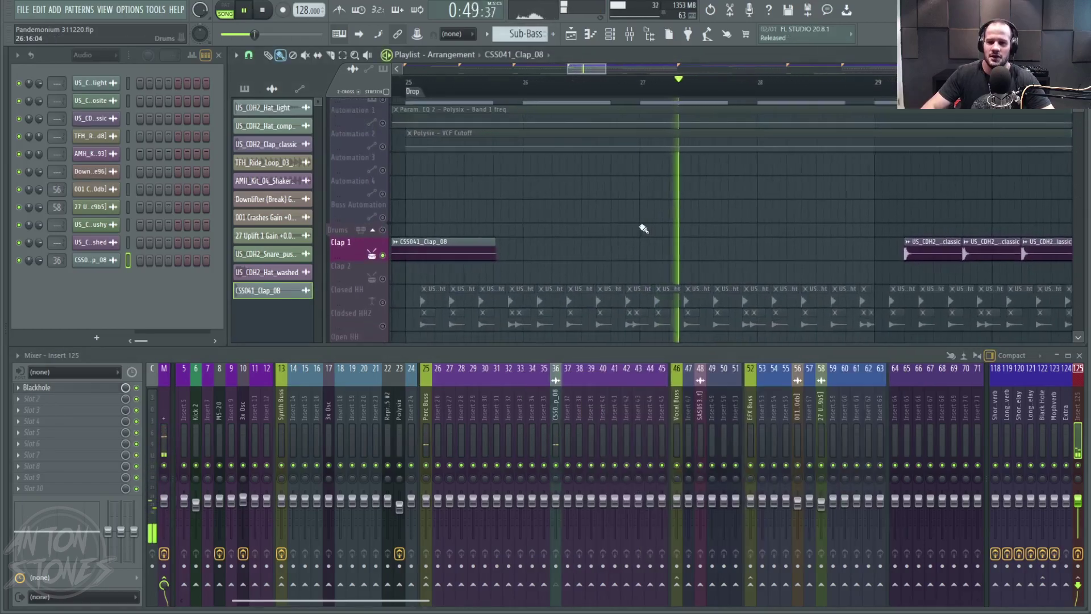
scroll(687, 231, down, 2)
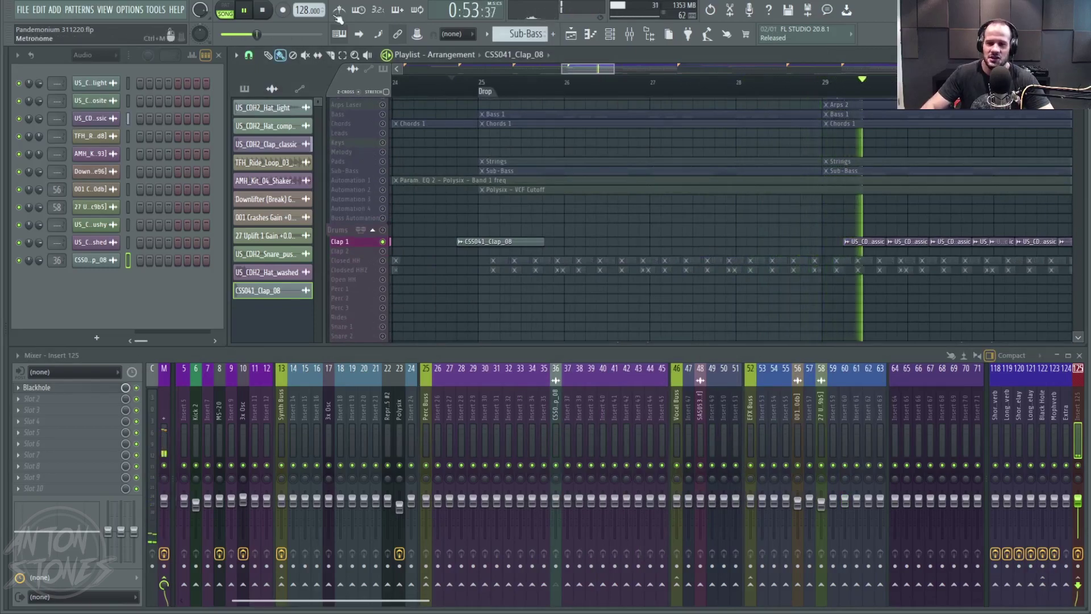
key(space)
Unsolo the Clap 1 track so that all playlist tracks are active around the drop.
scroll(577, 178, up, 3)
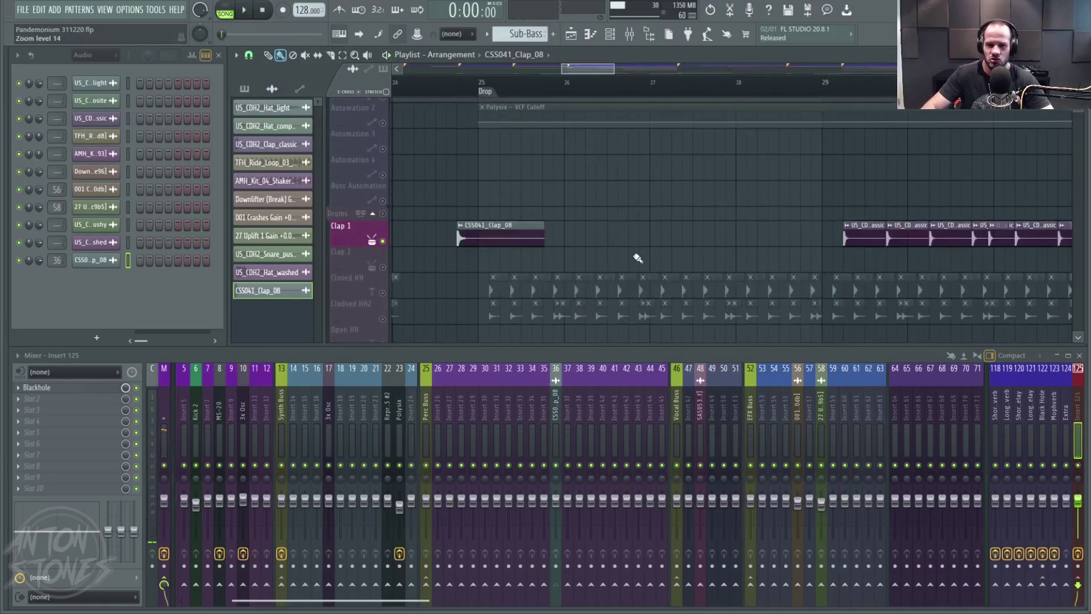
right_click(384, 242)
scroll(747, 197, left, 3)
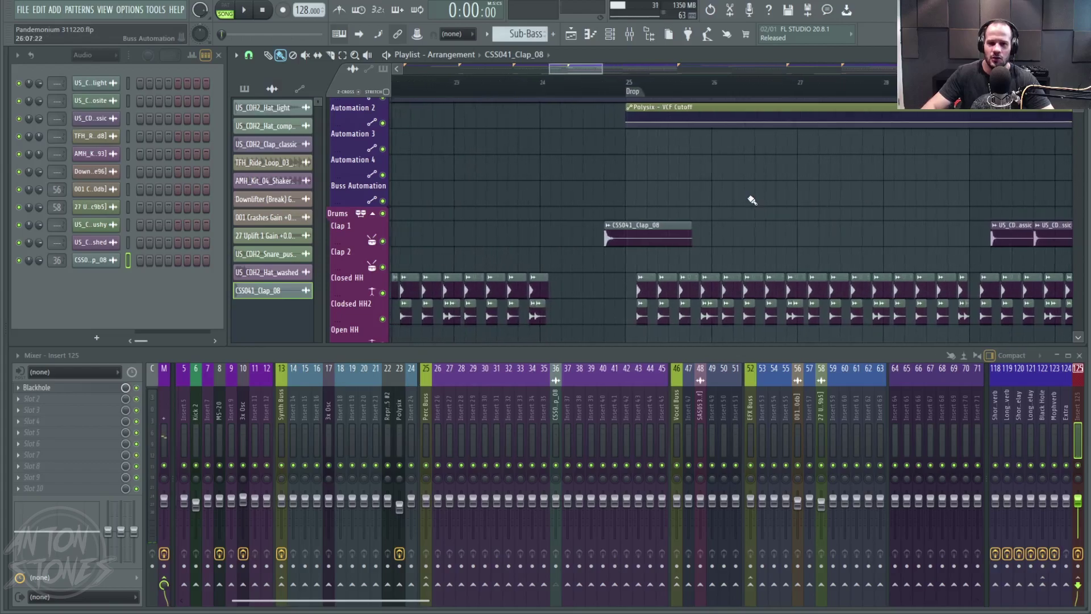
scroll(750, 199, down, 3)
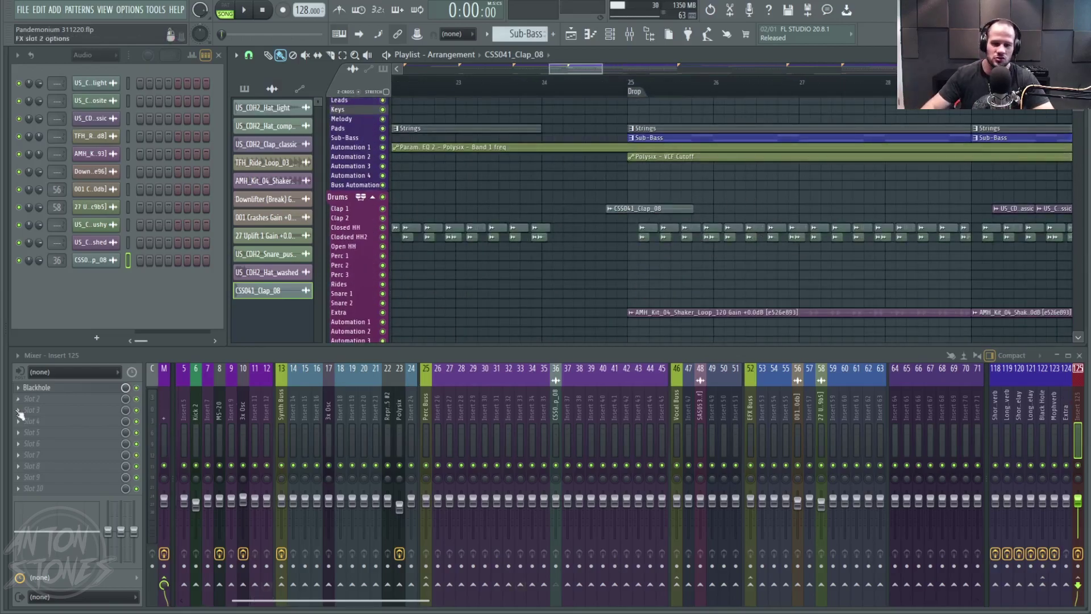
Load Fruity Parametric EQ 2 into the first effect slot of the clap's mixer insert 36.
click(556, 432)
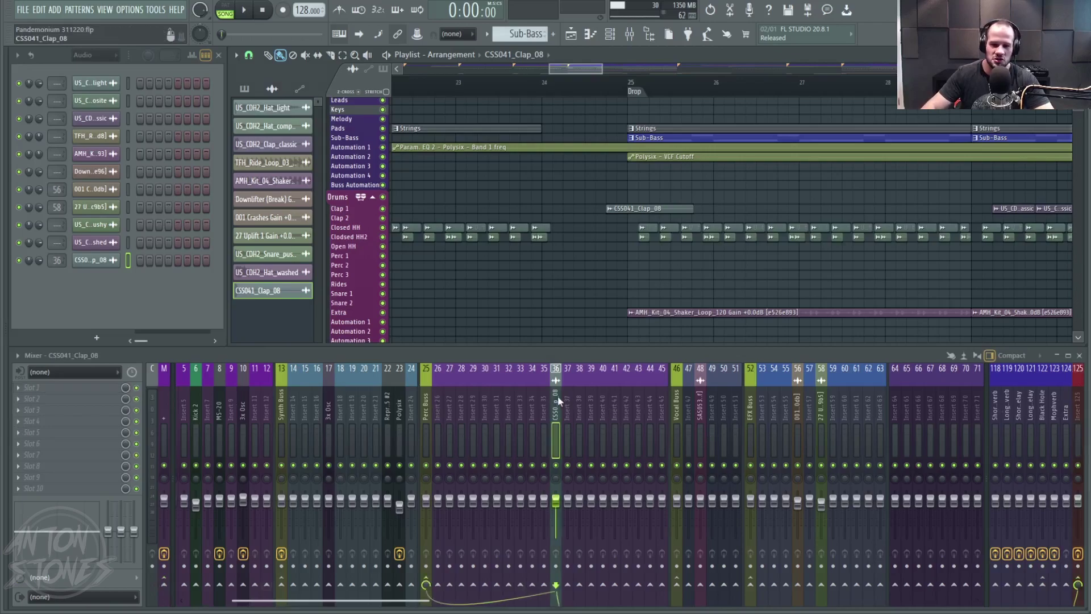
click(34, 387)
mouse_move(191, 323)
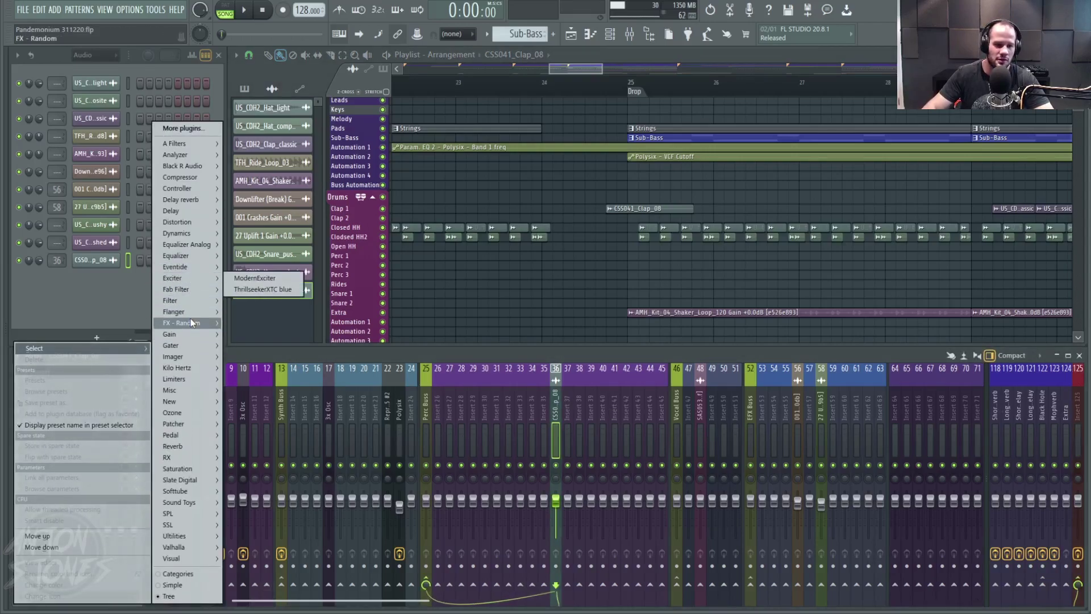
mouse_move(194, 300)
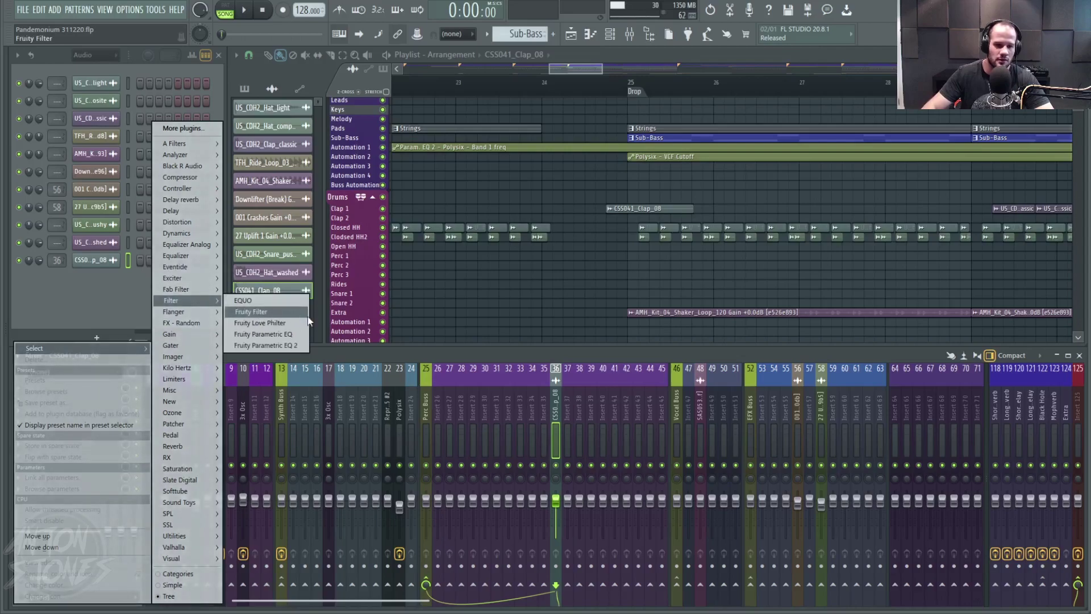
click(267, 345)
drag(256, 141, 785, 250)
Solo the Clap 1 track and play the clap from the last beat of bar 24 through the EQ.
click(604, 88)
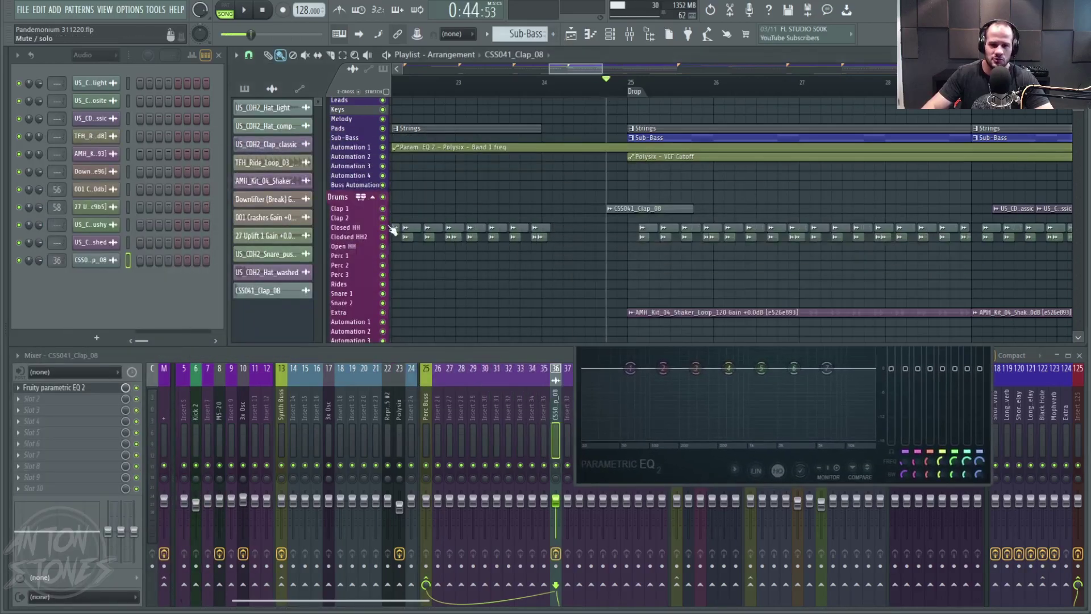
right_click(383, 210)
key(space)
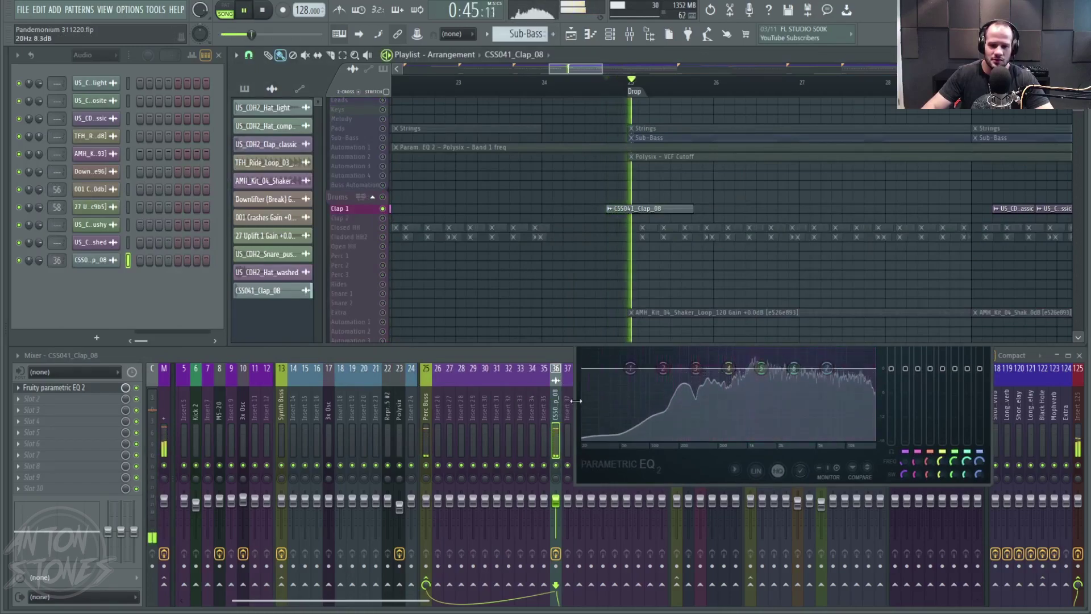
click(577, 402)
key(space)
Cut the clap's low end with a steep band 1 high-pass, auditioning it, and slightly lower the treble with band 7.
drag(636, 371, 667, 437)
key(space)
key(space)
key(space)
key(space)
key(space)
key(space)
key(space)
key(space)
key(space)
key(space)
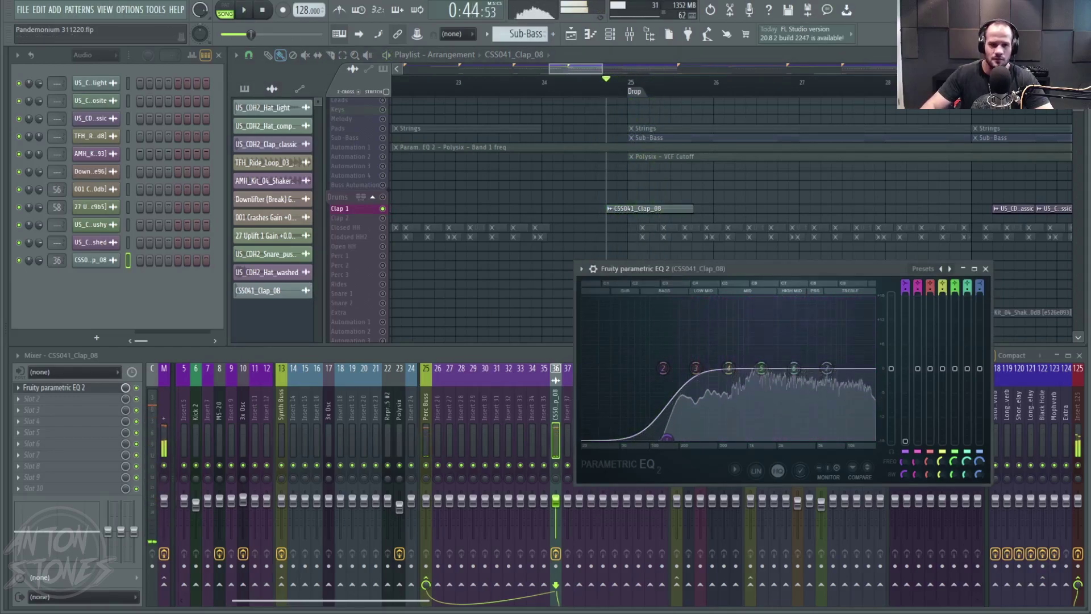
click(266, 11)
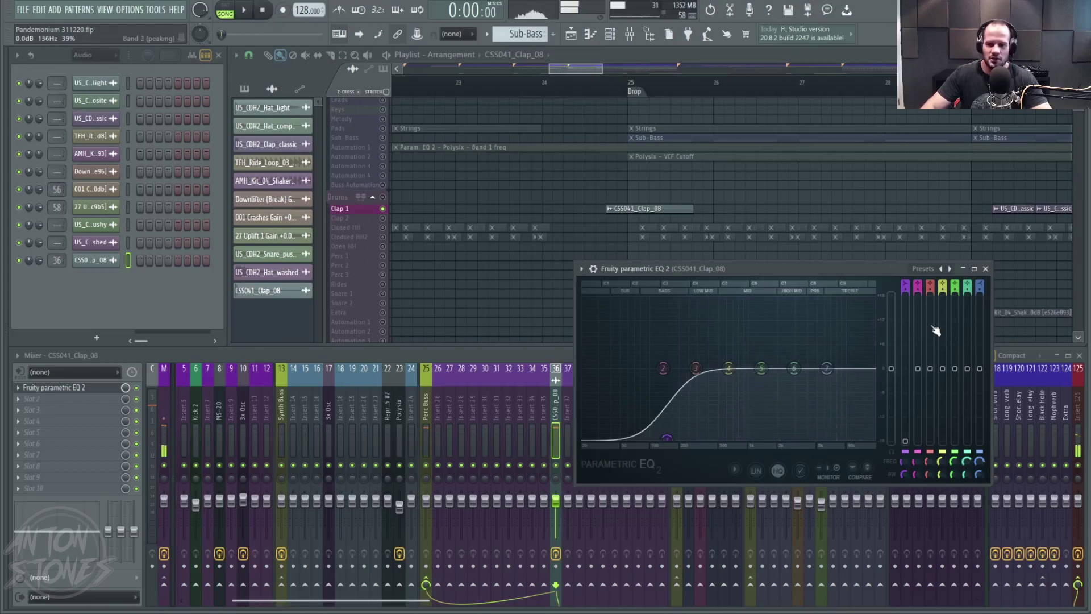
drag(827, 368, 835, 385)
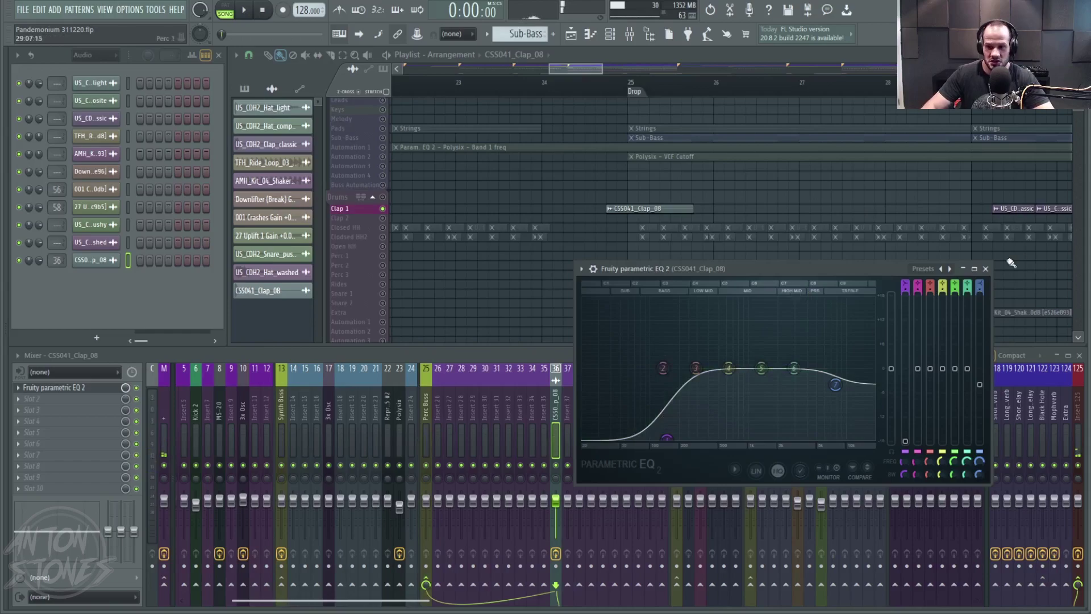
click(986, 269)
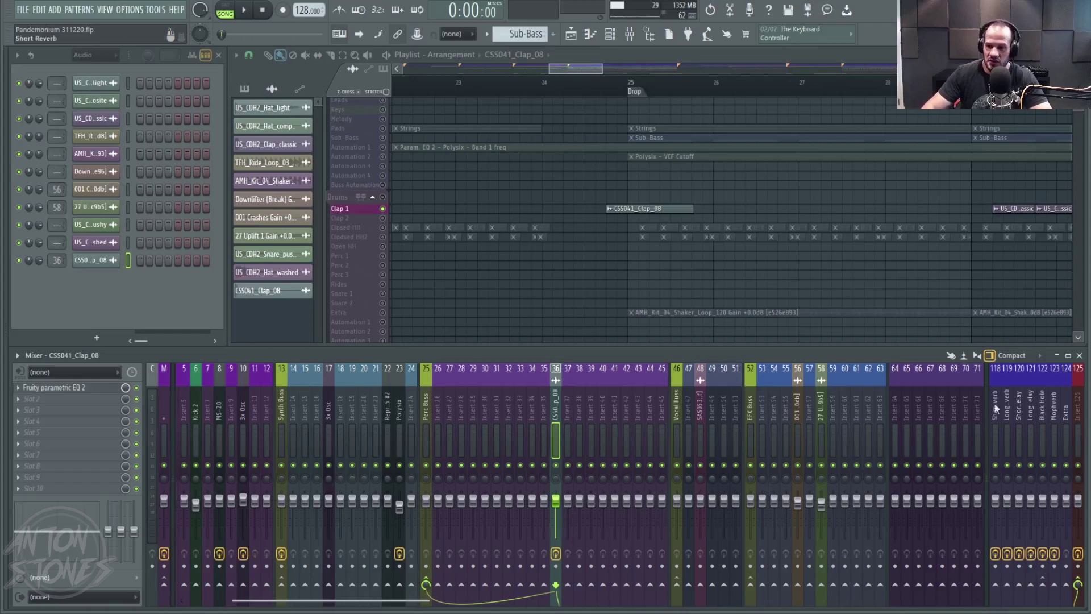
Add Fruity Parametric EQ 2 after Blackhole in the second effect slot of mixer insert 125.
click(1080, 405)
click(556, 406)
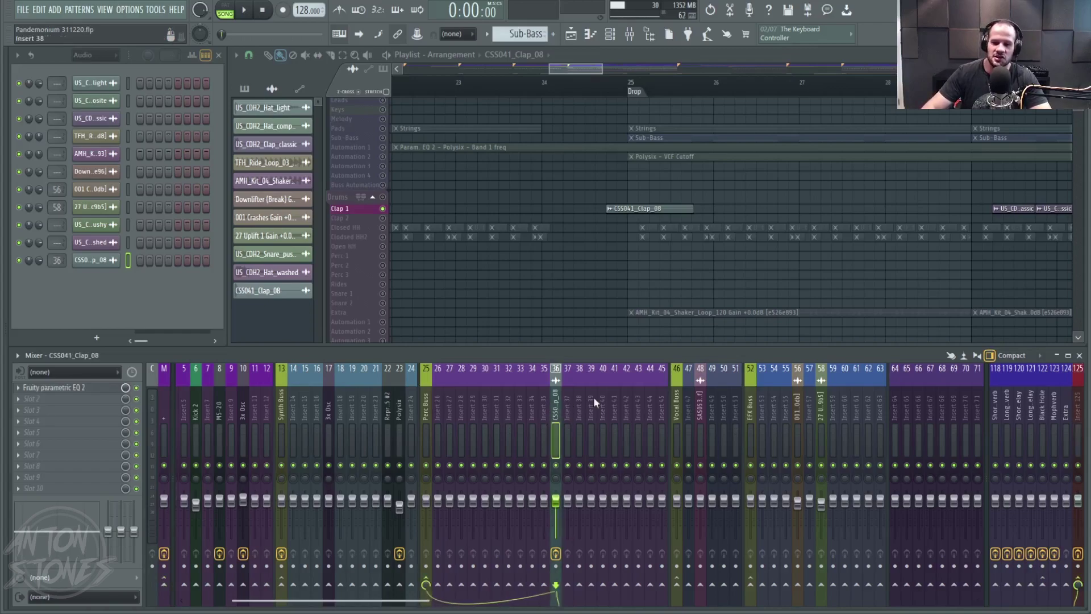
click(1077, 405)
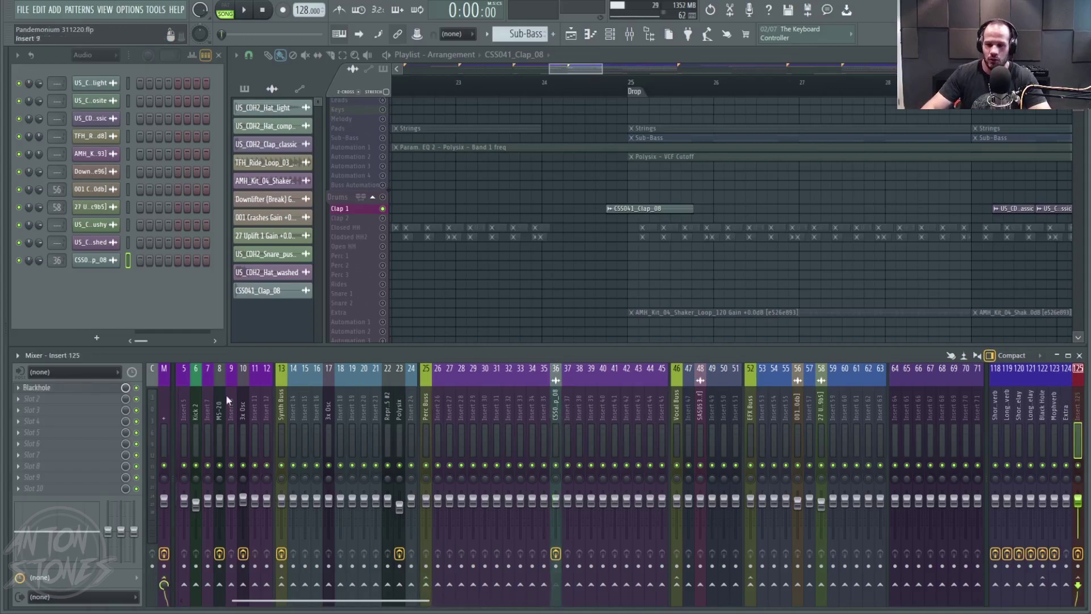
click(34, 400)
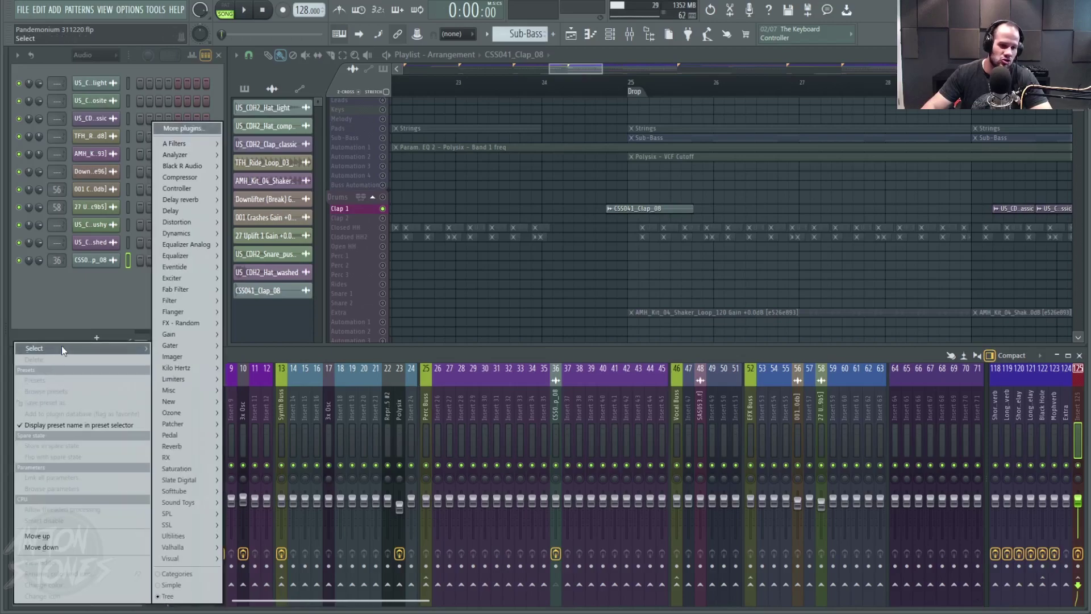
mouse_move(198, 267)
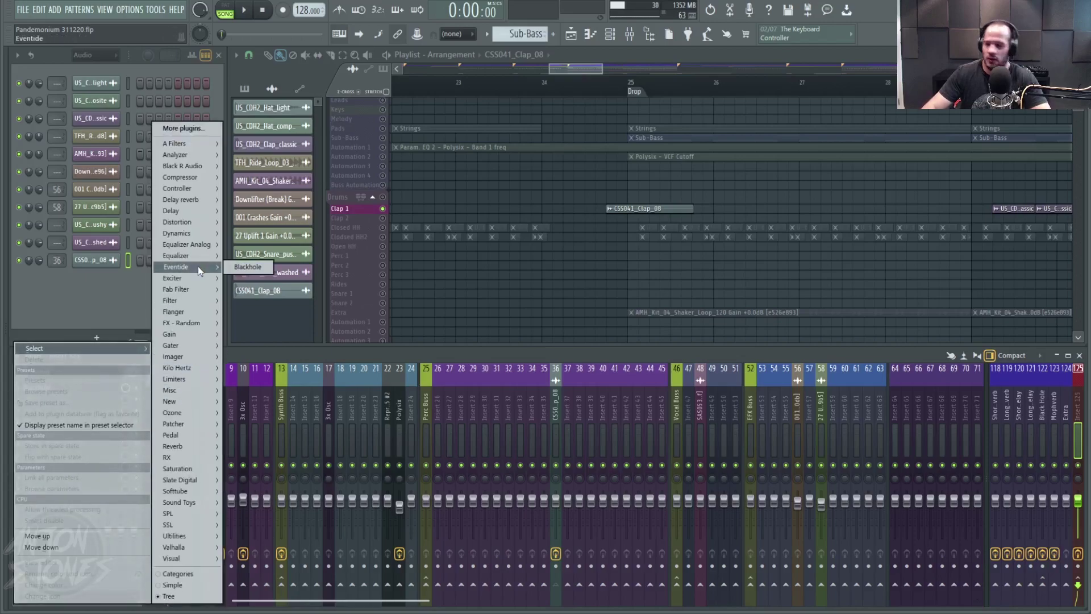
mouse_move(198, 291)
click(285, 346)
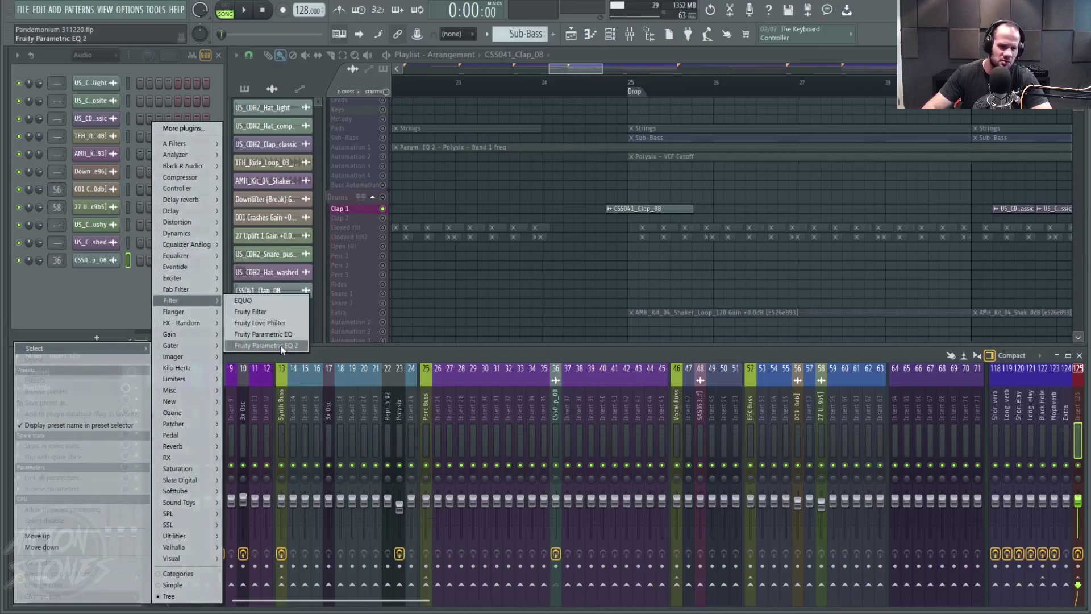
drag(155, 124, 598, 229)
Cut the low end of insert 125's reverb with a steep high-pass on EQ band 1.
drag(527, 328, 590, 398)
key(space)
drag(694, 228, 707, 283)
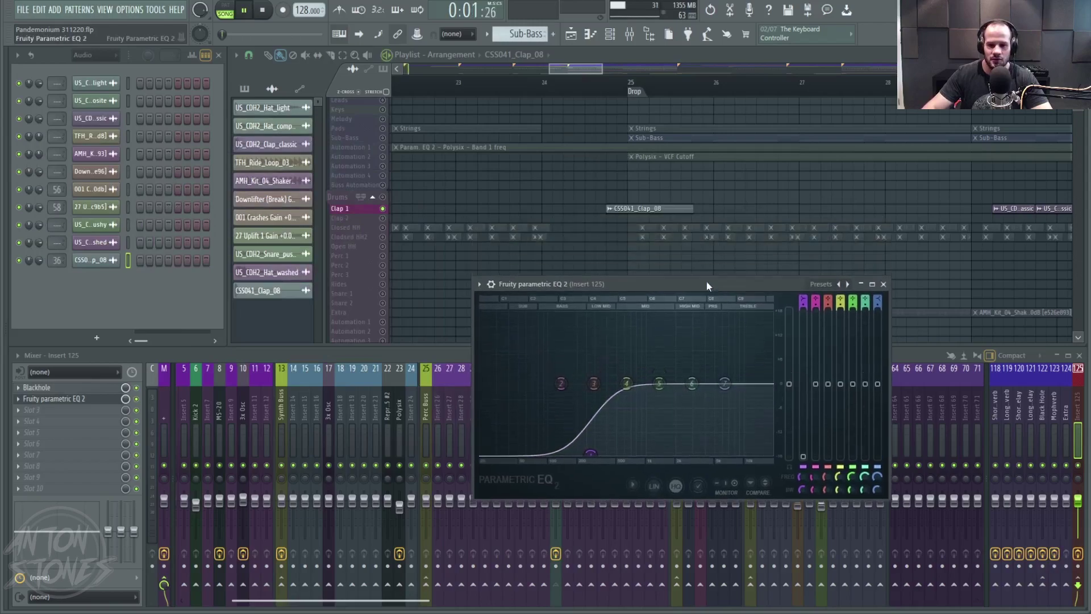
Fine-tune the high-pass on insert 125's reverb EQ while auditioning the clap from just before the drop, and close the EQ.
click(597, 84)
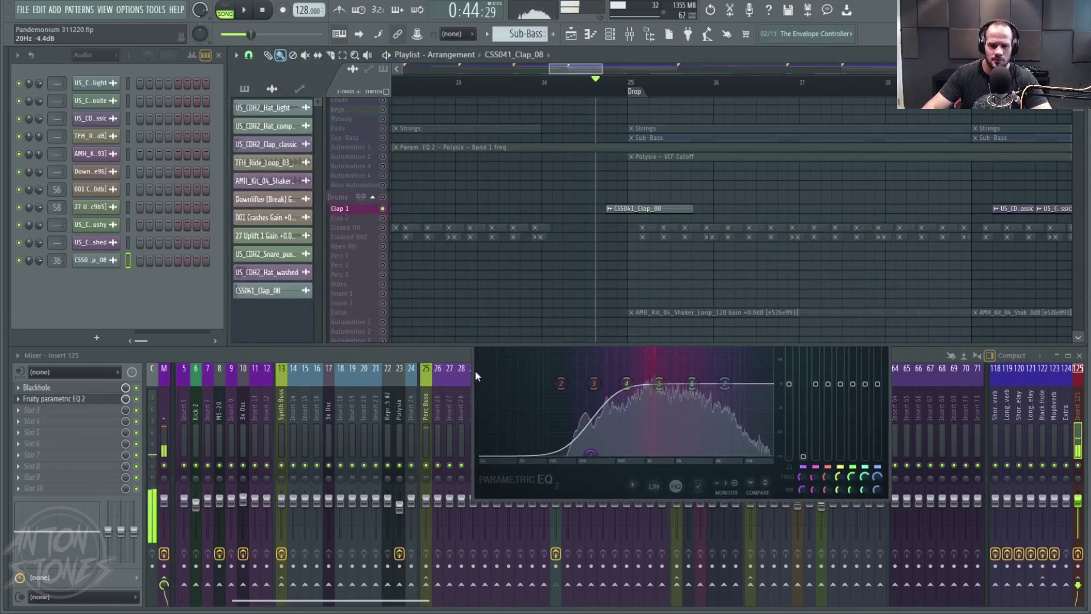
drag(646, 281, 680, 286)
mouse_move(625, 459)
mouse_down()
mouse_move(560, 457)
mouse_move(694, 457)
mouse_move(612, 457)
mouse_up()
click(269, 12)
click(917, 288)
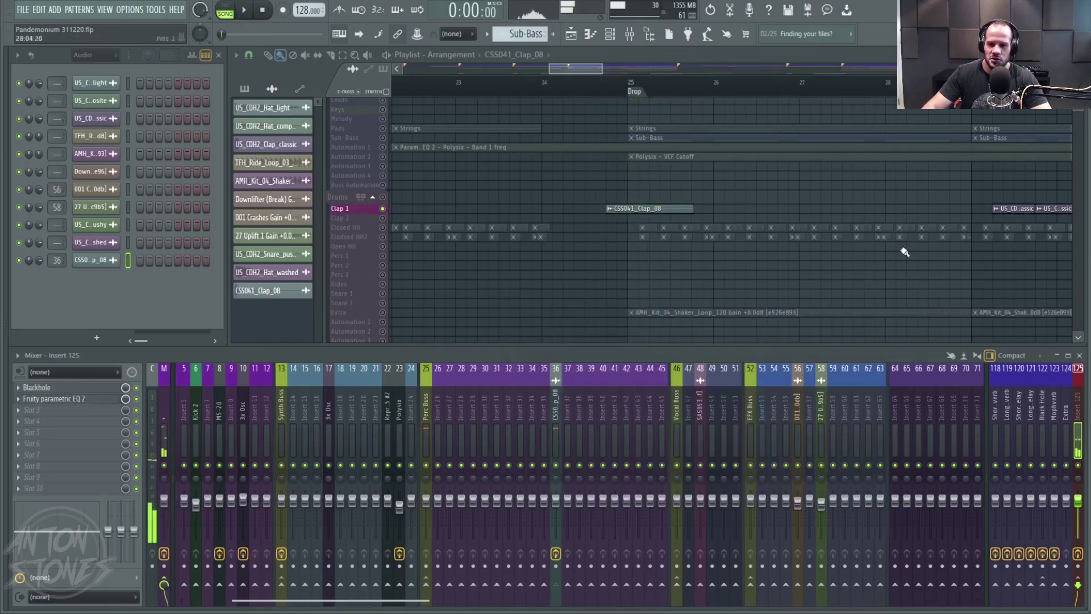
Restore playback of all playlist tracks by taking Clap 1 out of solo.
scroll(817, 276, up, 3)
scroll(816, 277, up, 2)
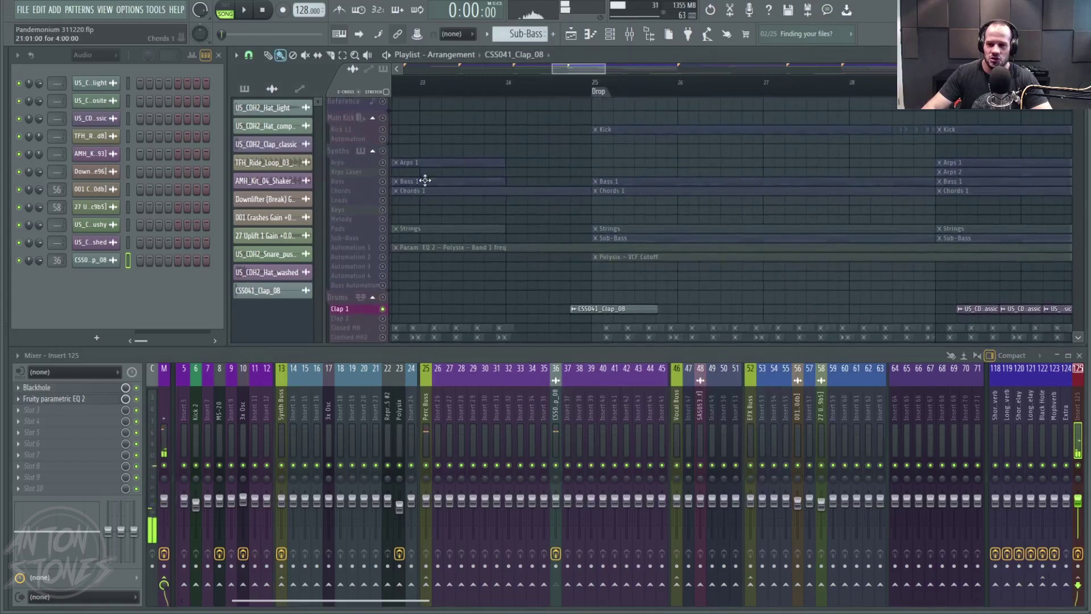
right_click(387, 183)
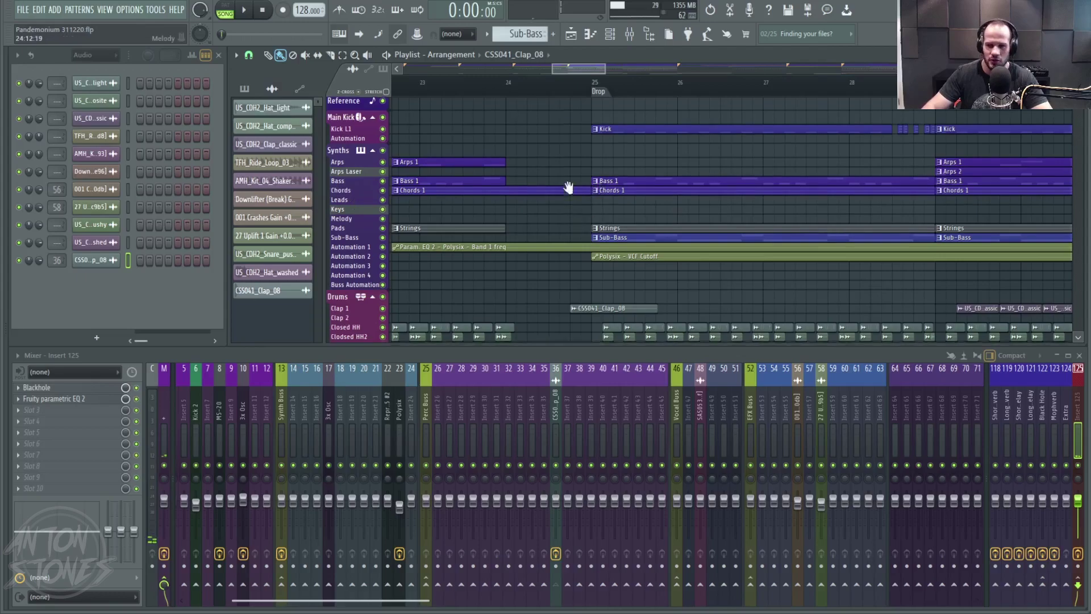
scroll(576, 158, down, 3)
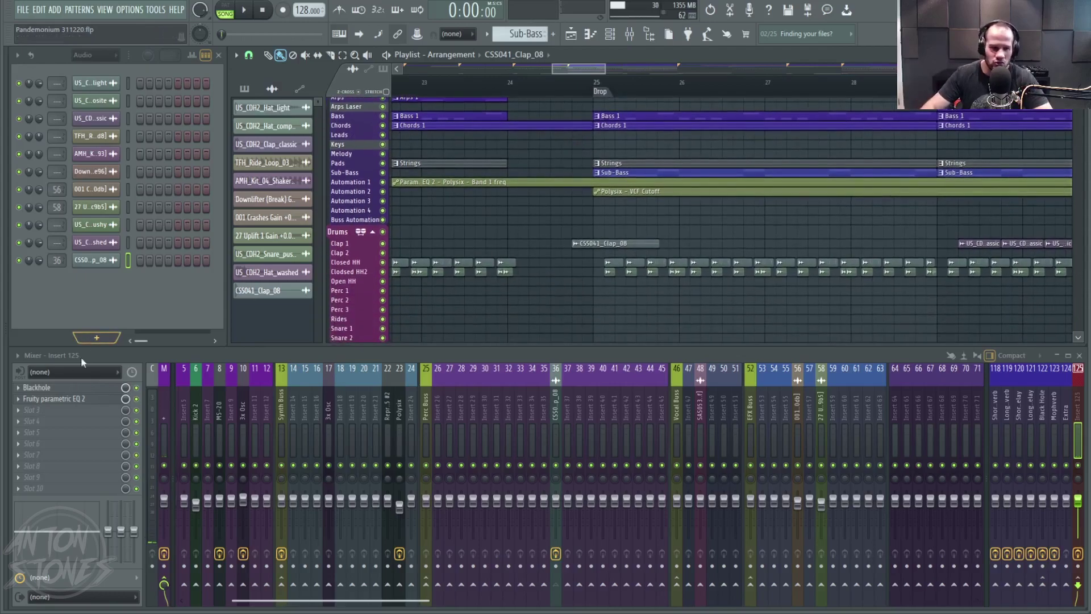
Add Solid Bus Comp in the third effect slot of mixer insert 125 and lower its threshold to about -8.8 dB.
click(19, 412)
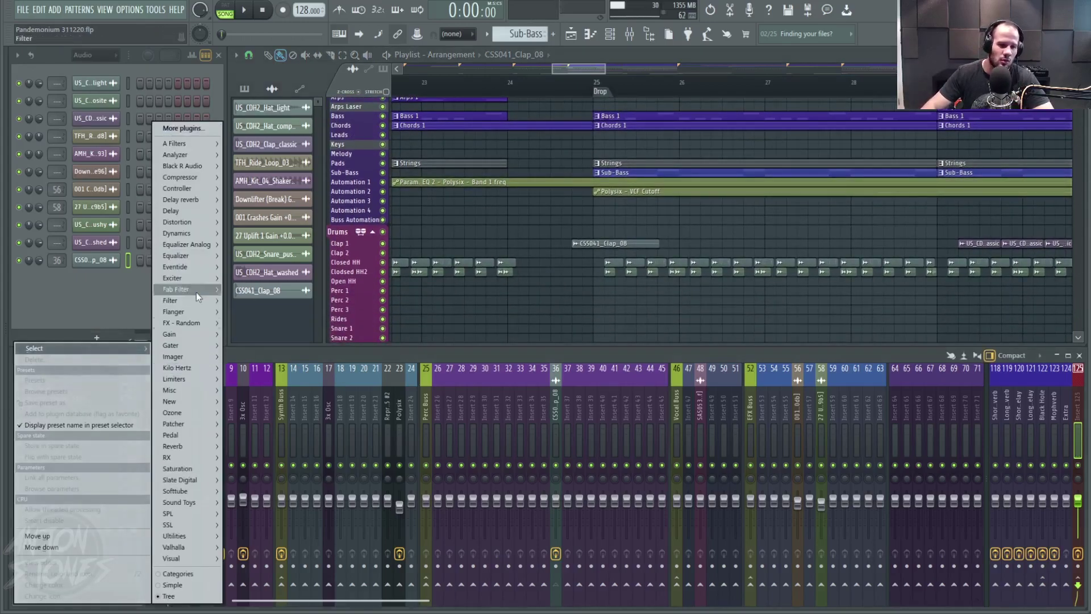
mouse_move(191, 272)
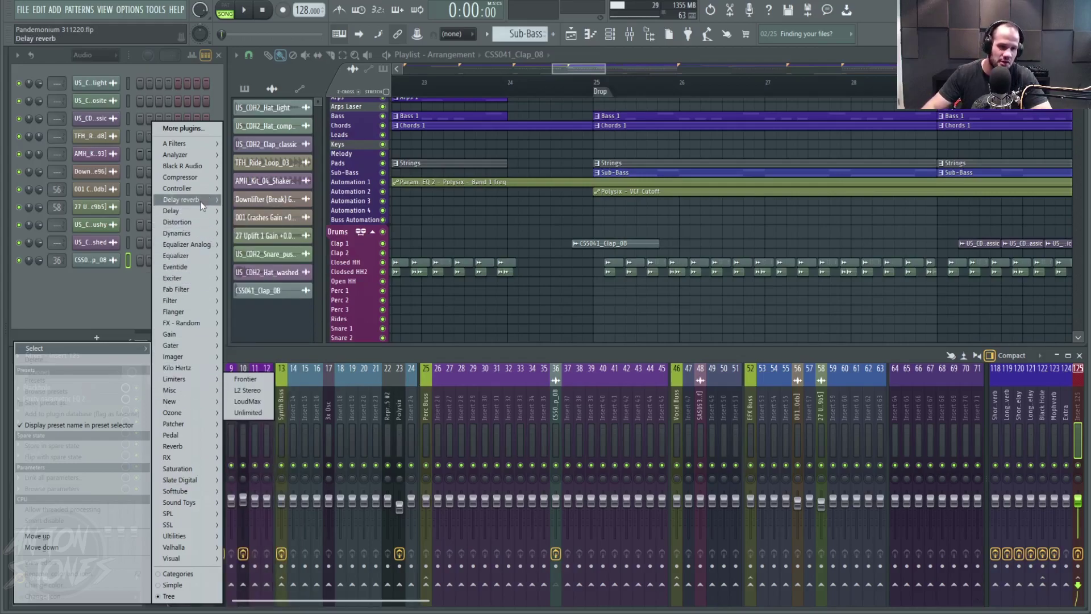
mouse_move(211, 177)
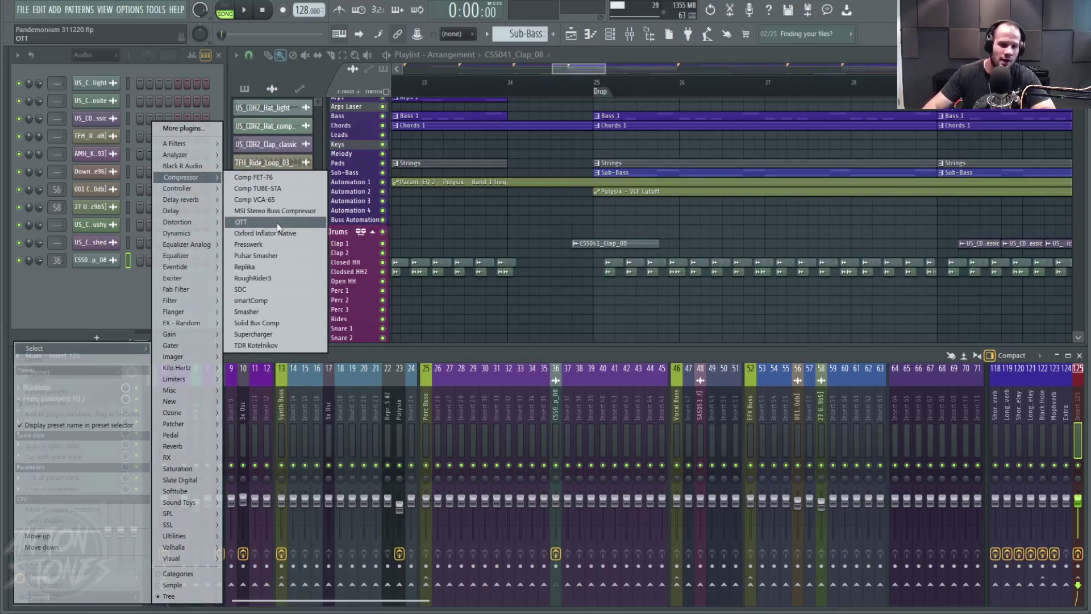
click(271, 323)
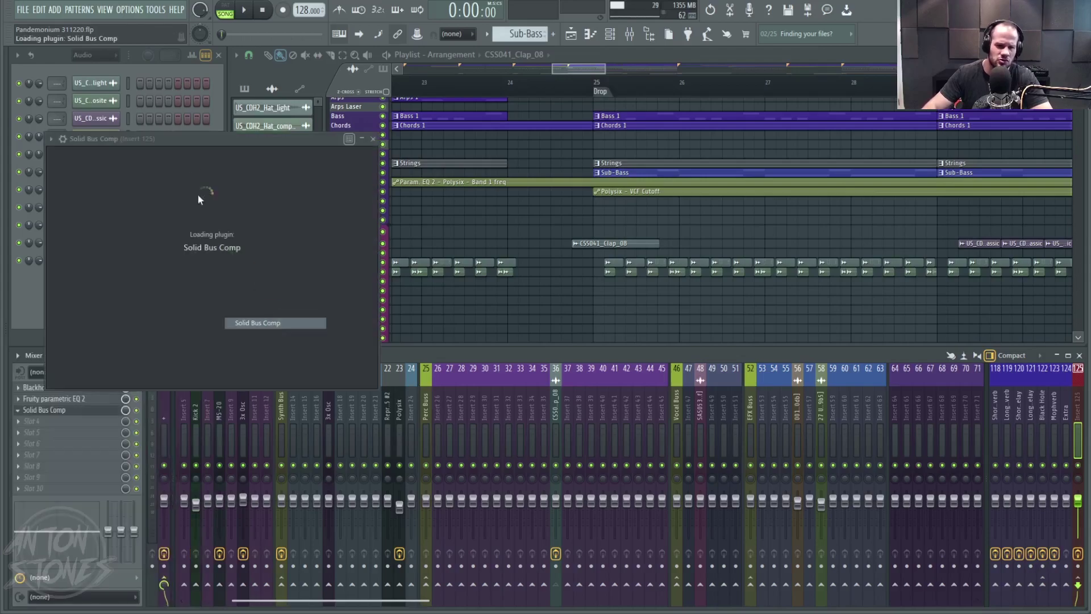
drag(203, 135, 662, 254)
drag(618, 321, 618, 316)
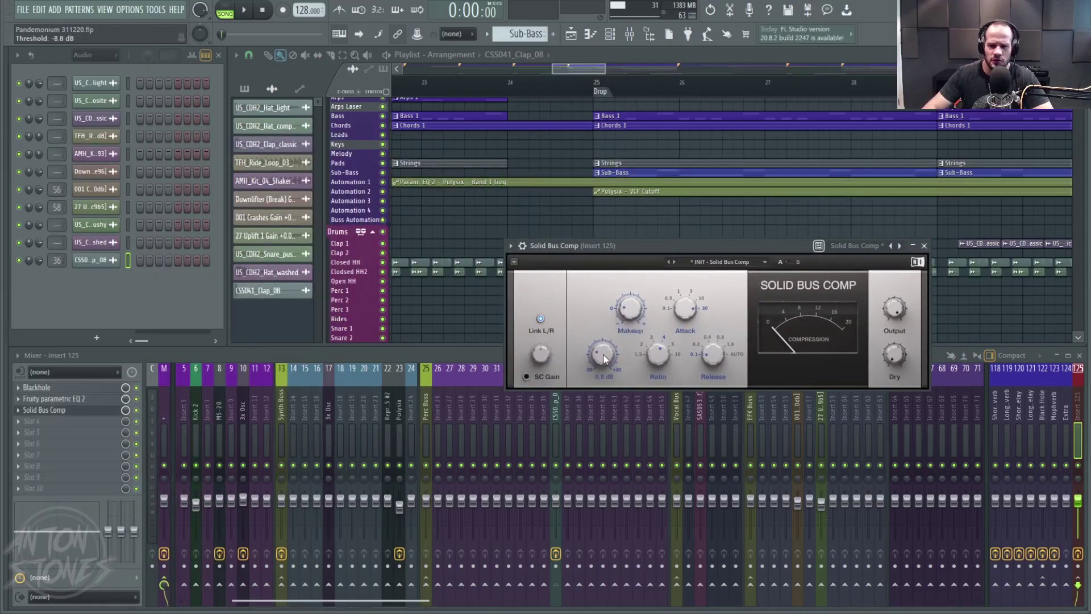
Set the playback start to the last beat of bar 24 and solo the Clap 1 track again.
key(space)
drag(694, 242, 663, 258)
click(573, 82)
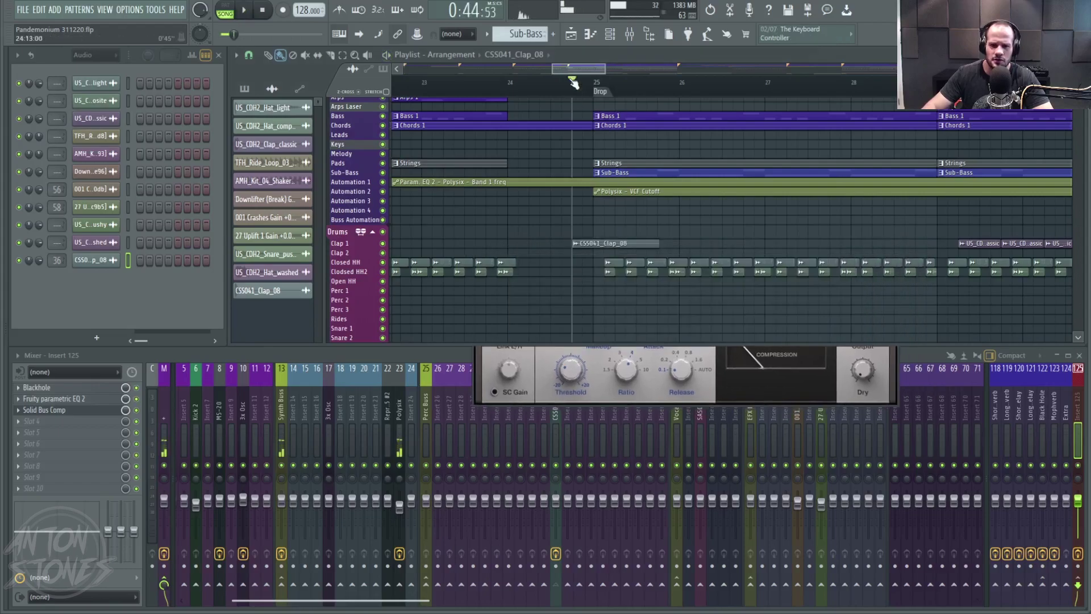
right_click(384, 253)
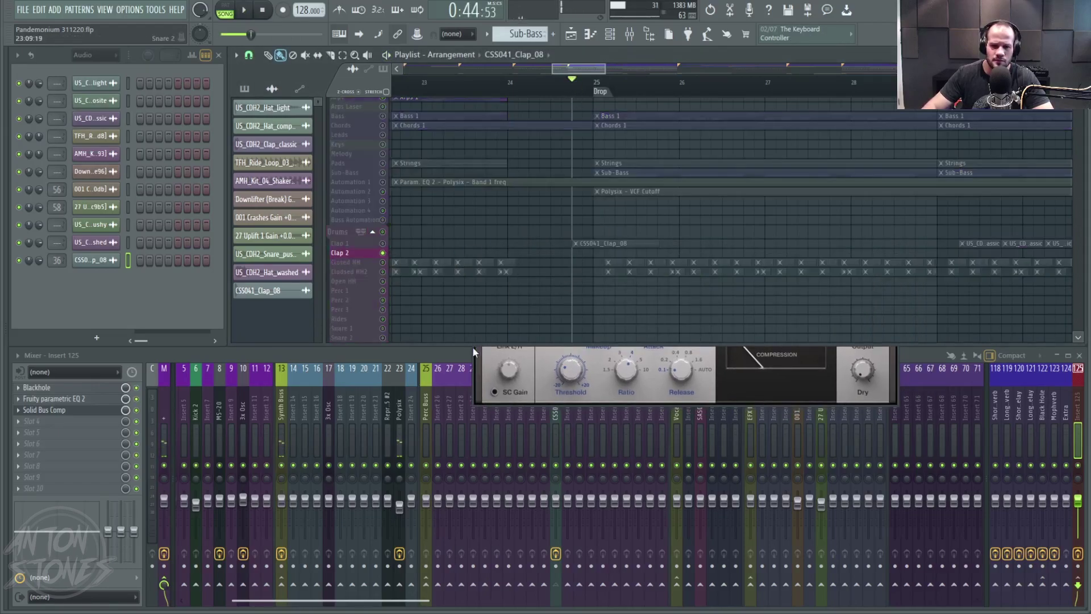
click(506, 353)
key(space)
key(space)
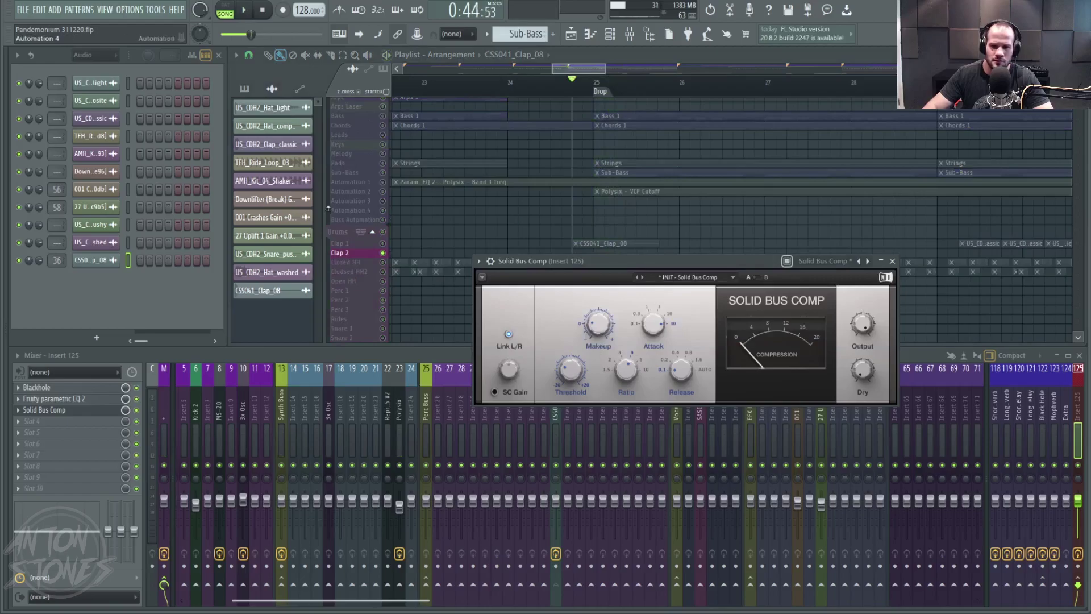
right_click(373, 238)
click(370, 237)
right_click(383, 244)
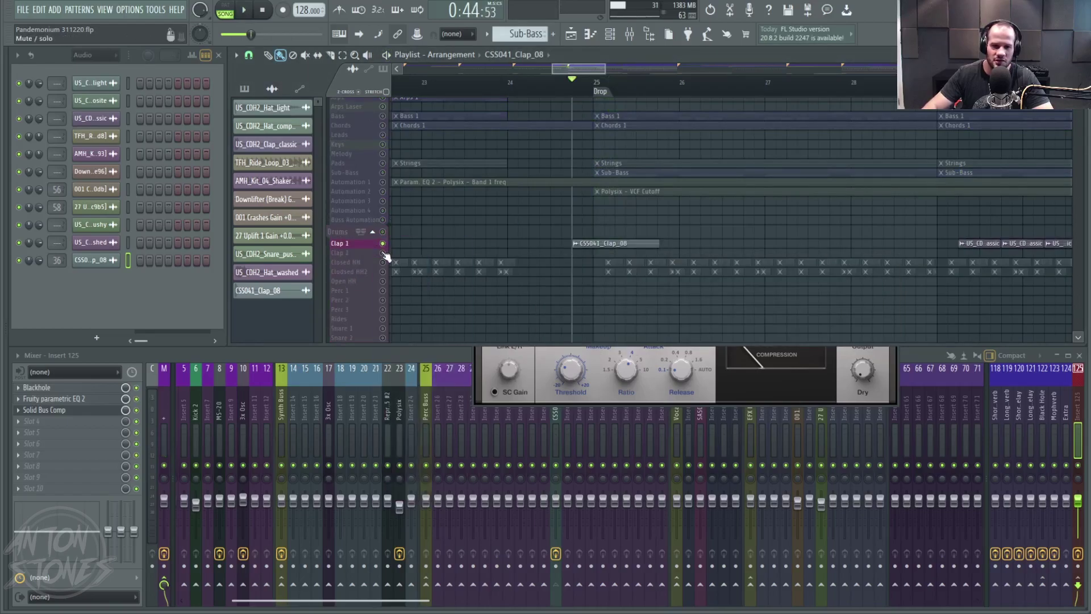
Lower Solid Bus Comp's threshold to about -11 dB and set its ratio to 3 while auditioning the clap reverb.
key(space)
click(479, 372)
drag(708, 258, 657, 379)
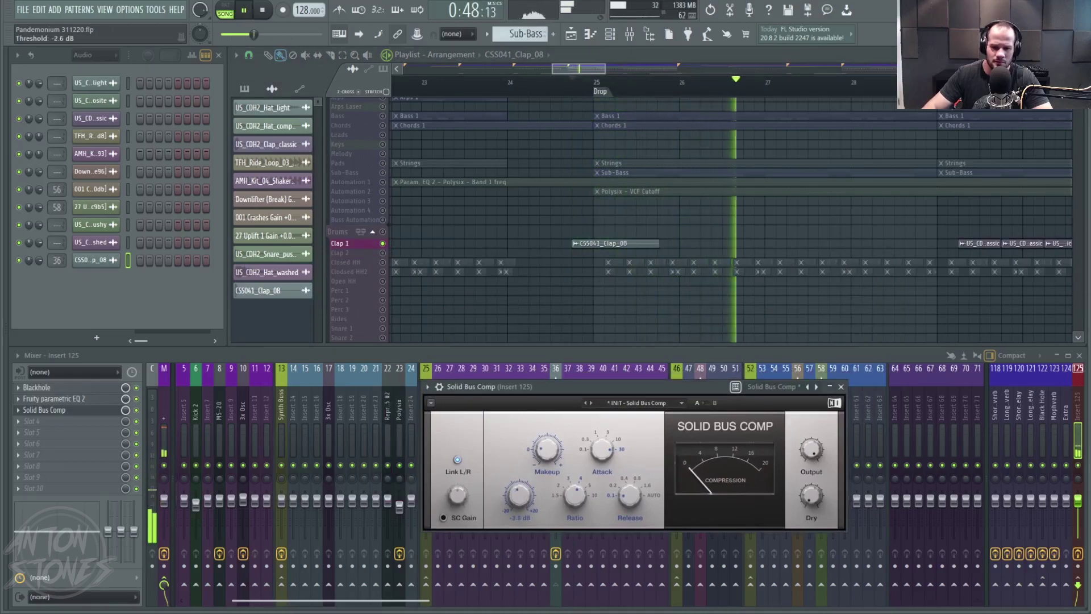
key(space)
key(space)
key(space)
drag(523, 499, 523, 545)
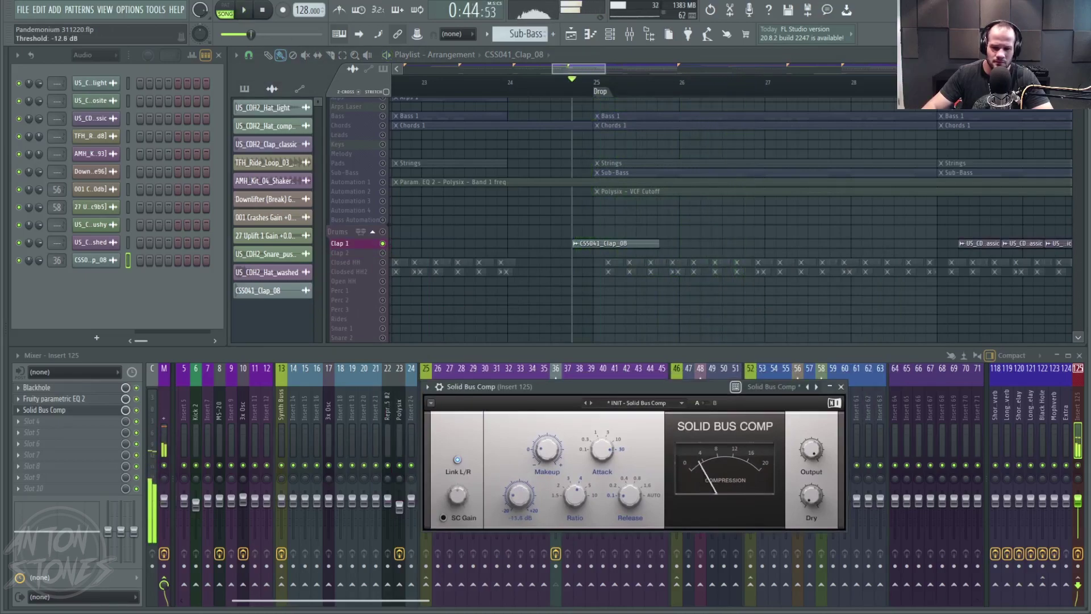
key(space)
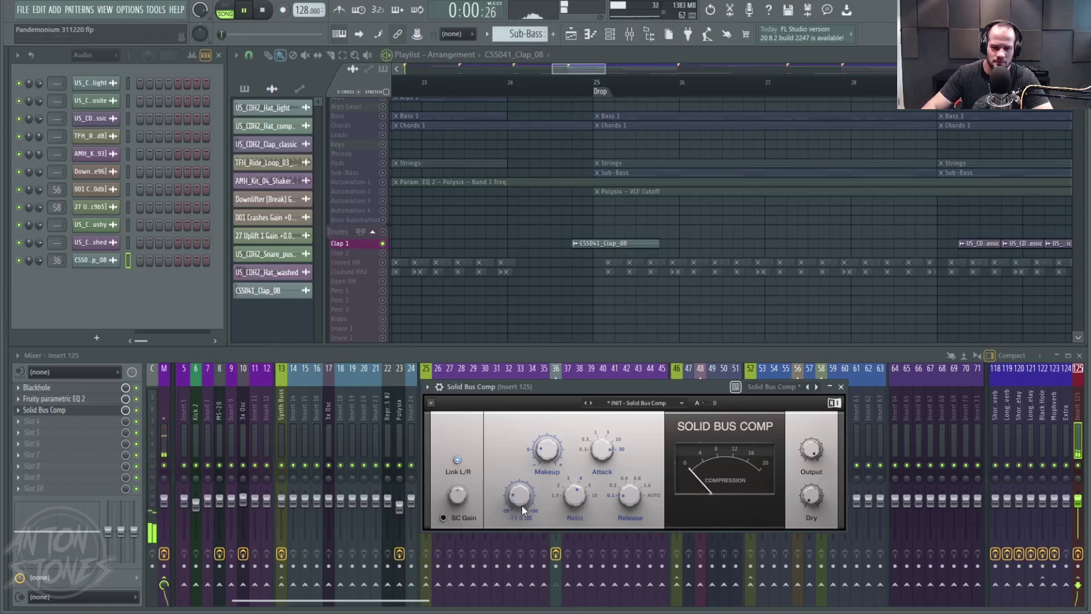
key(space)
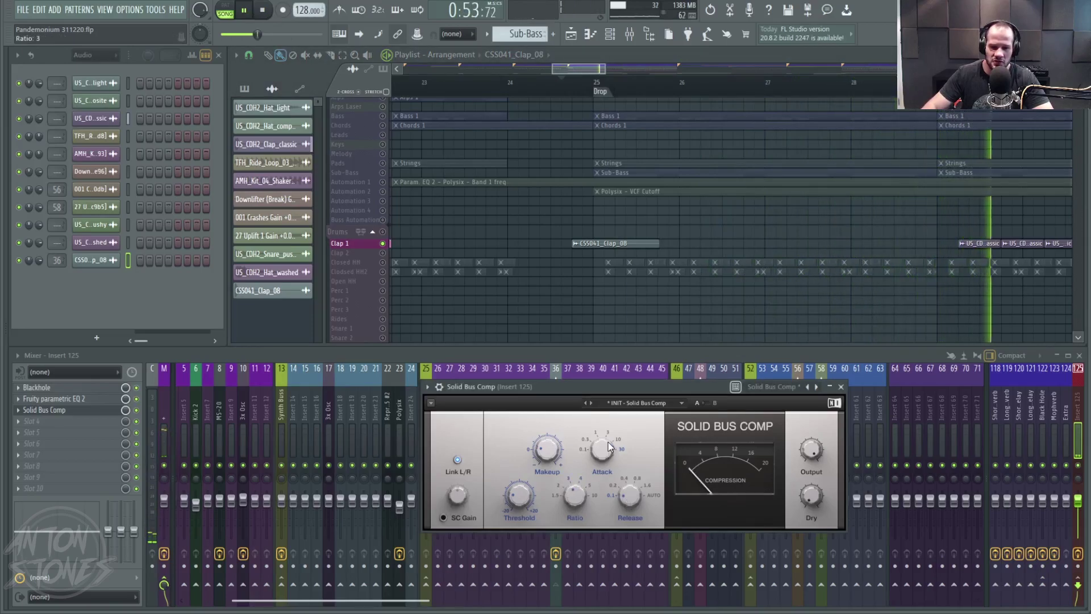
Set Solid Bus Comp's release to AUTO and audition the clap from just before its transient.
click(273, 10)
click(273, 10)
scroll(579, 244, up, 3)
scroll(579, 250, up, 11)
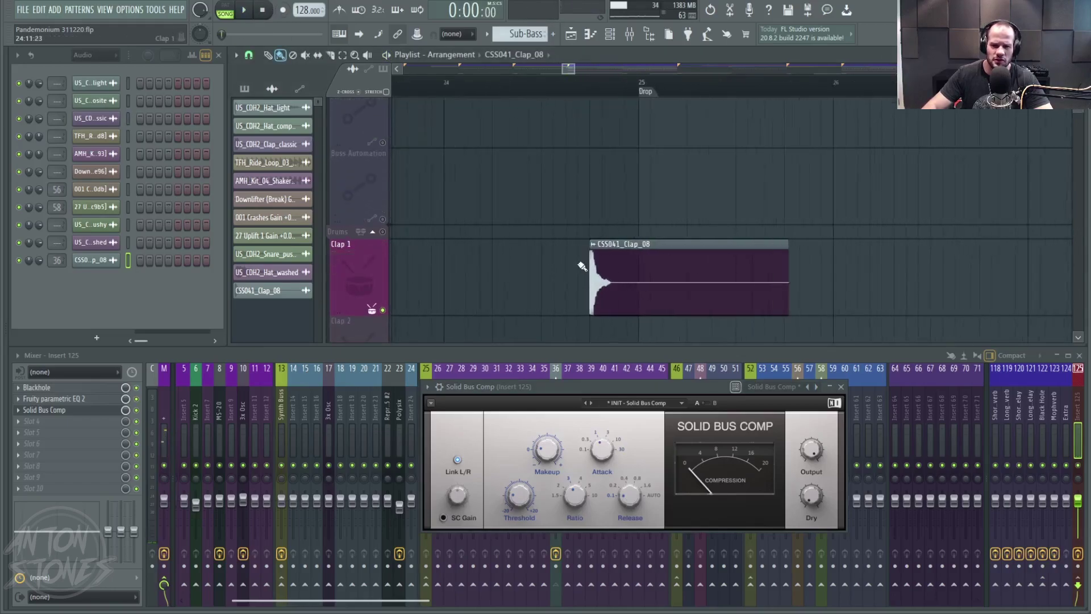
drag(682, 276, 491, 286)
drag(534, 386, 526, 372)
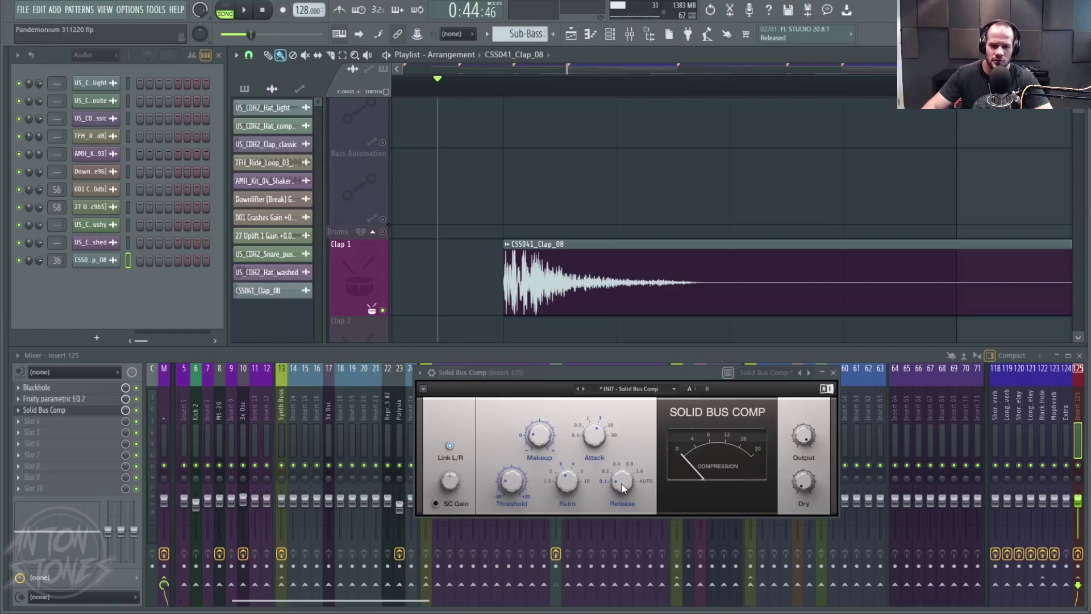
drag(622, 485, 622, 432)
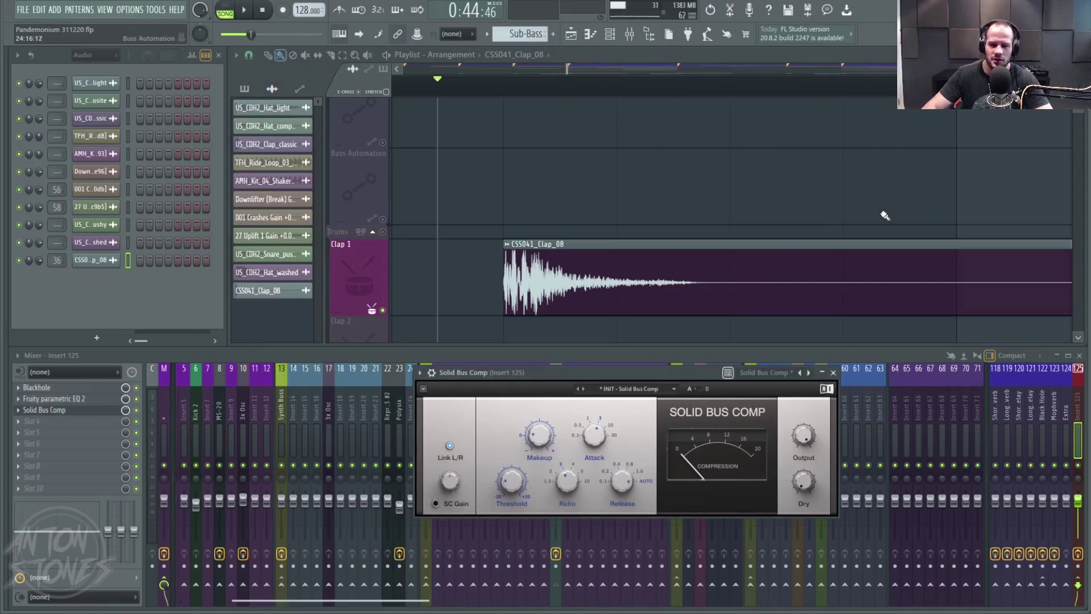
key(space)
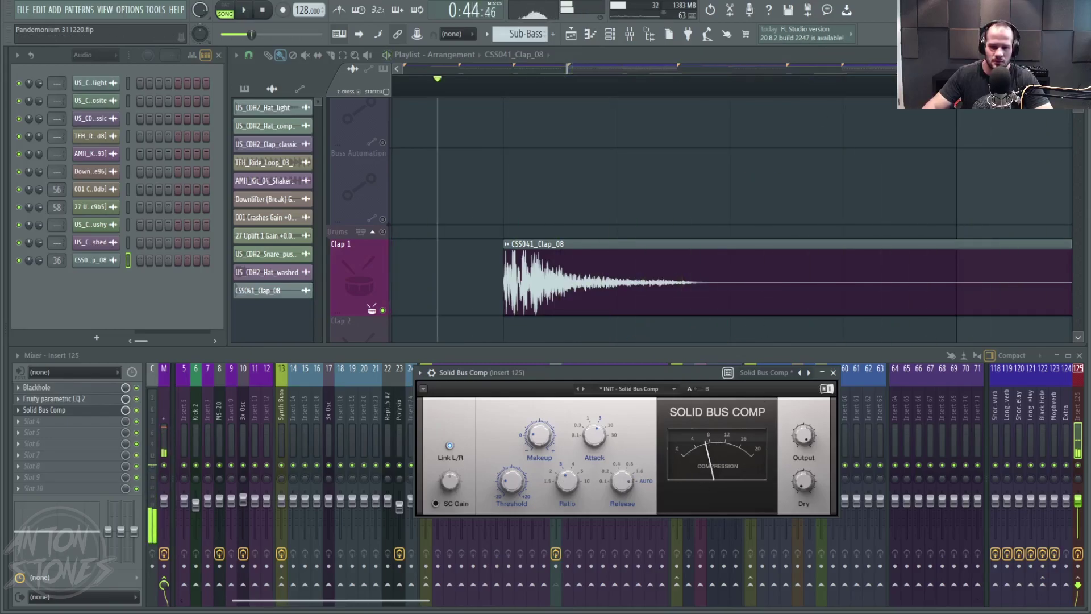
key(space)
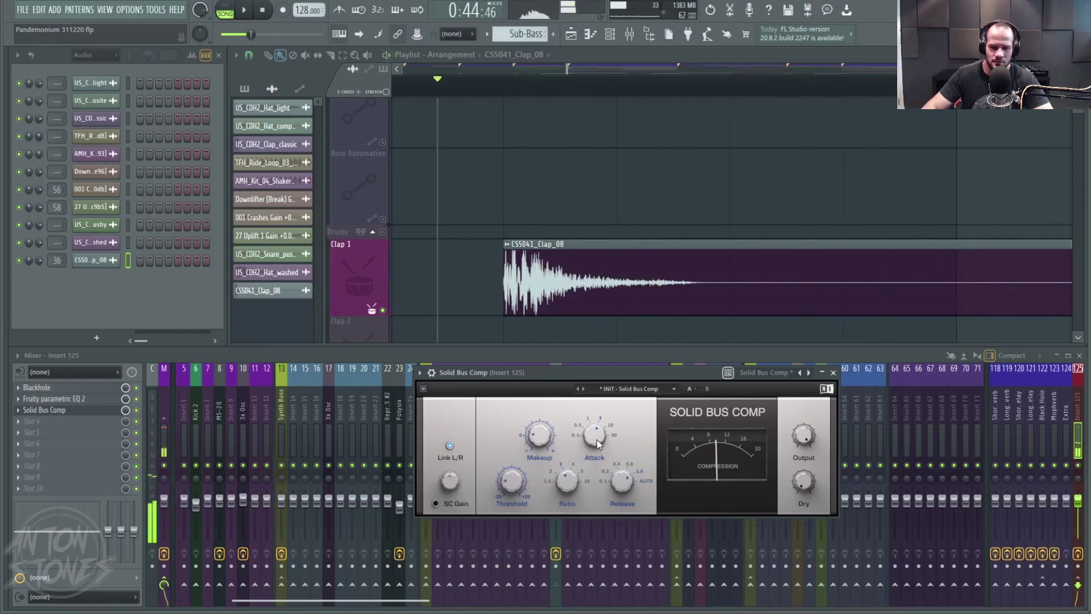
Compare compressor attack times of 0.3 ms and 30 ms while auditioning the clap from the end of bar 24.
scroll(597, 439, up, 4)
click(261, 7)
click(453, 90)
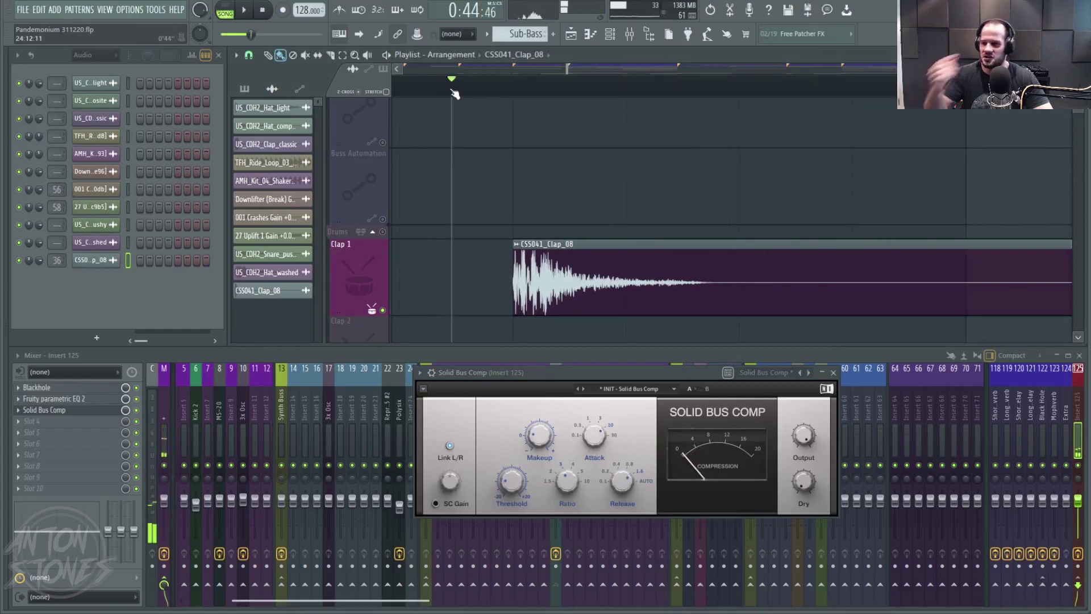
drag(595, 445, 595, 471)
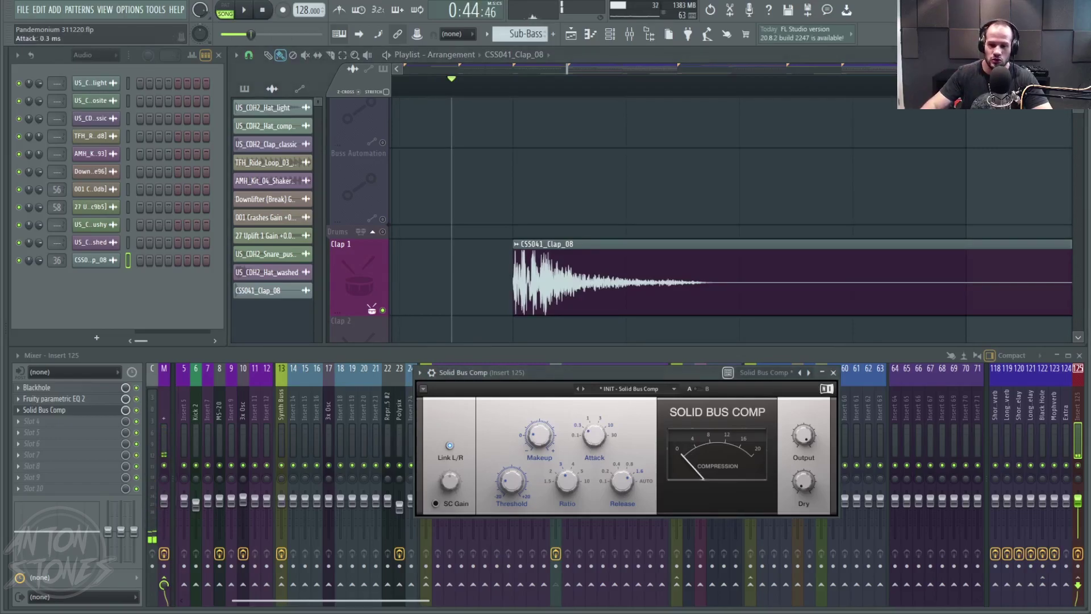
key(space)
key(space)
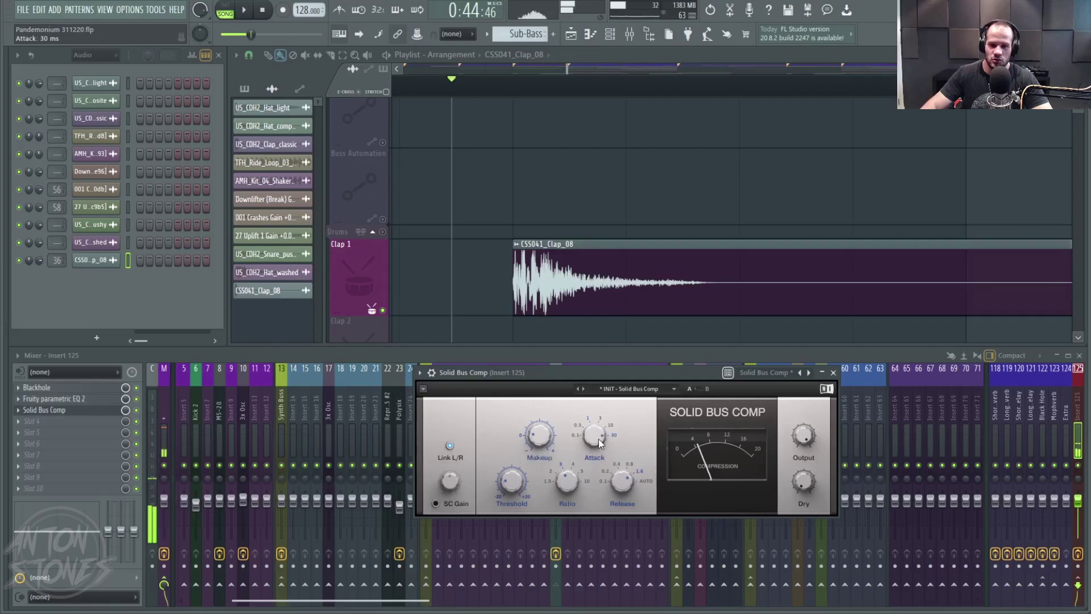
key(space)
double_click(262, 9)
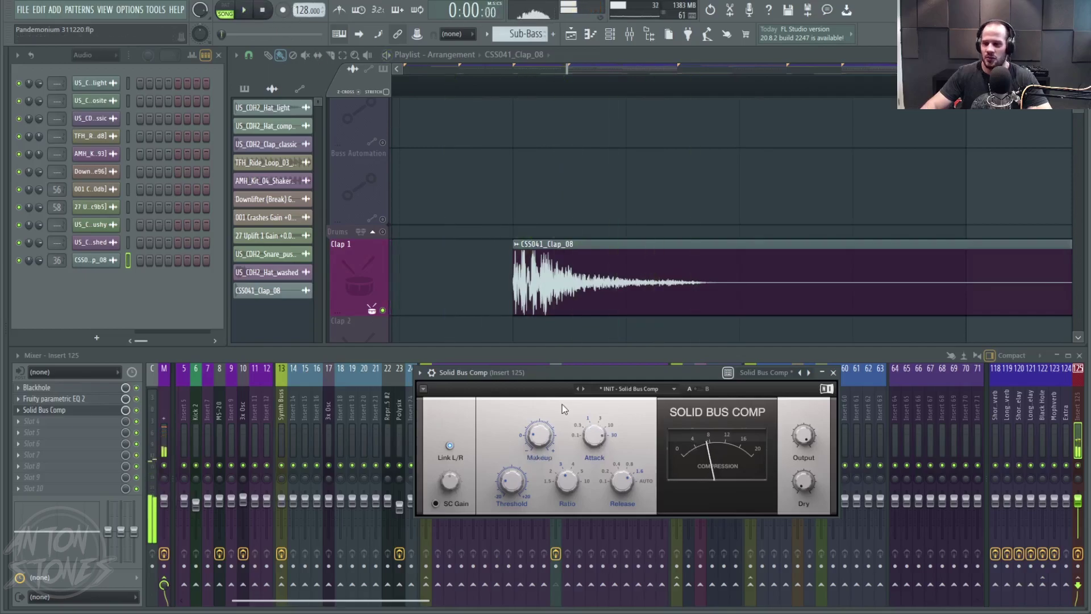
Set the compressor's attack to 10 ms and audition the clap with its reverb tail.
click(482, 76)
key(space)
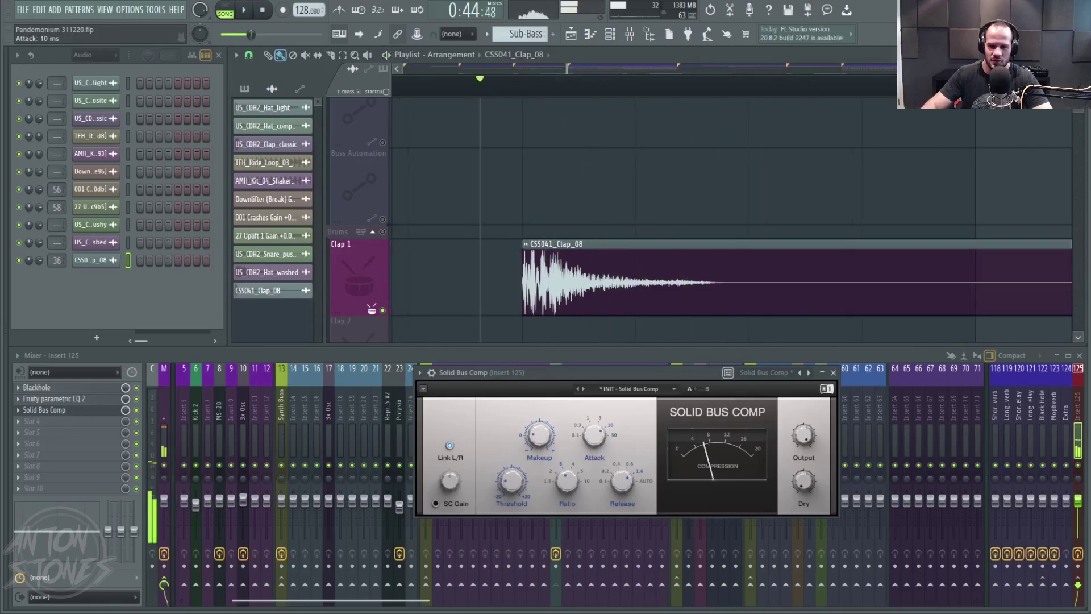
click(263, 10)
click(443, 79)
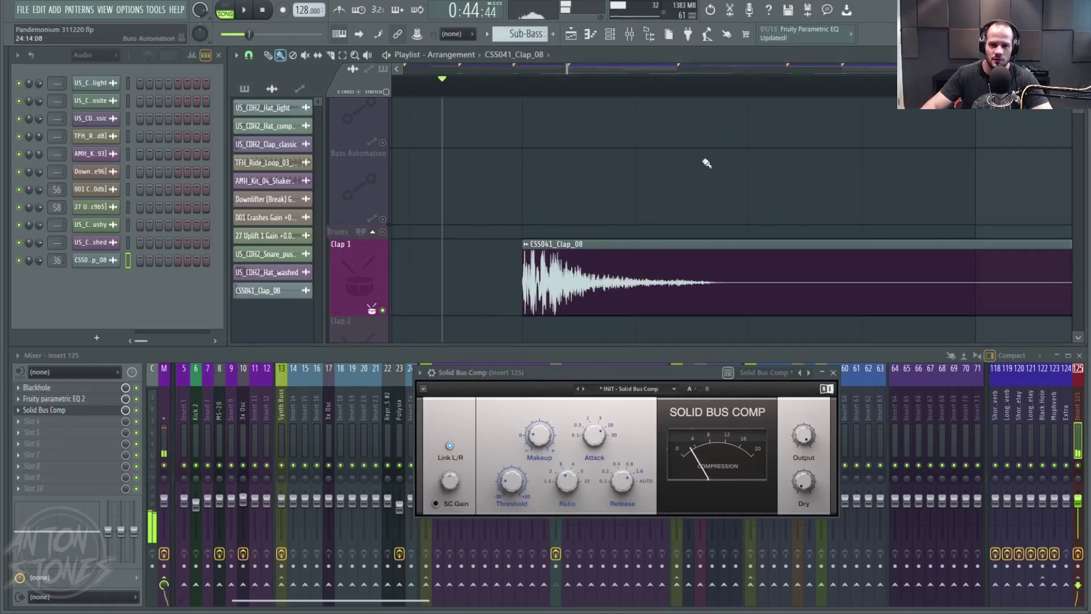
key(space)
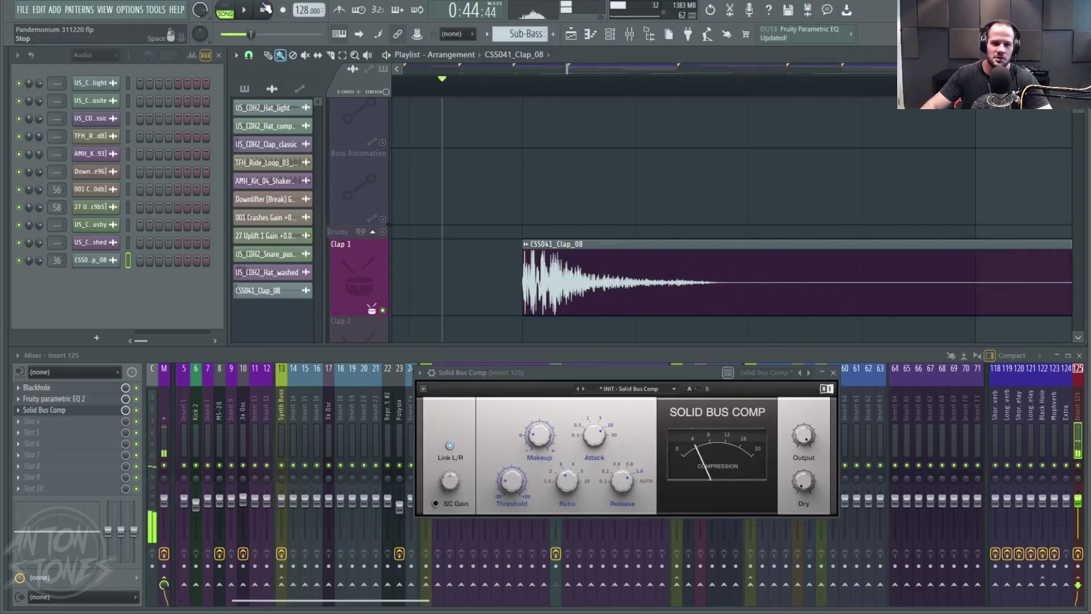
key(space)
Unsolo Clap 1 so all playlist tracks play, and close Solid Bus Comp.
scroll(788, 312, down, 10)
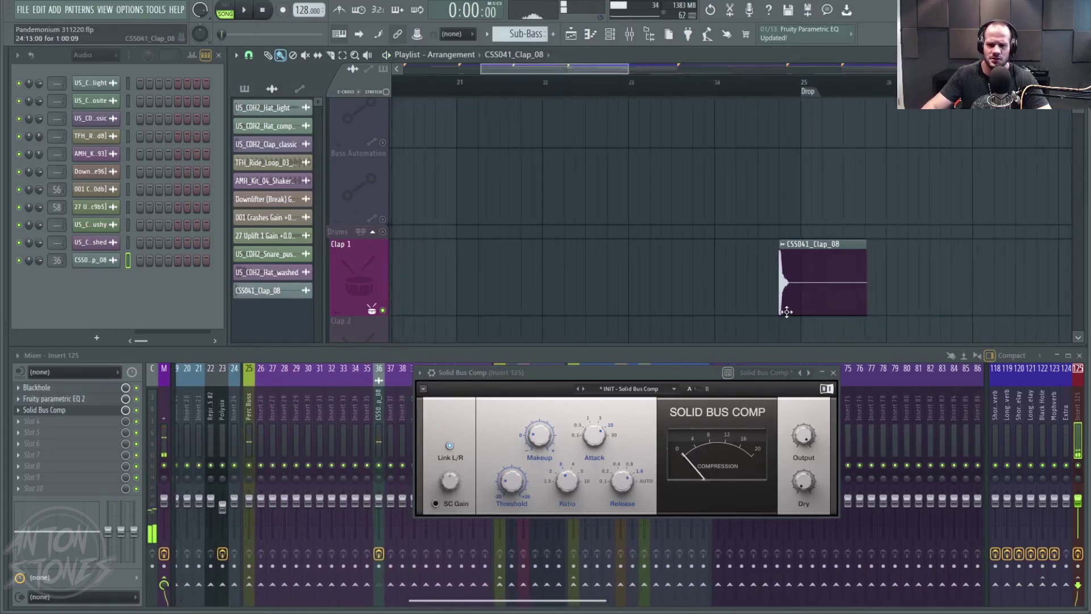
scroll(785, 308, down, 4)
drag(772, 276, 526, 265)
scroll(529, 263, down, 4)
drag(651, 244, 772, 277)
ctrl+click(383, 280)
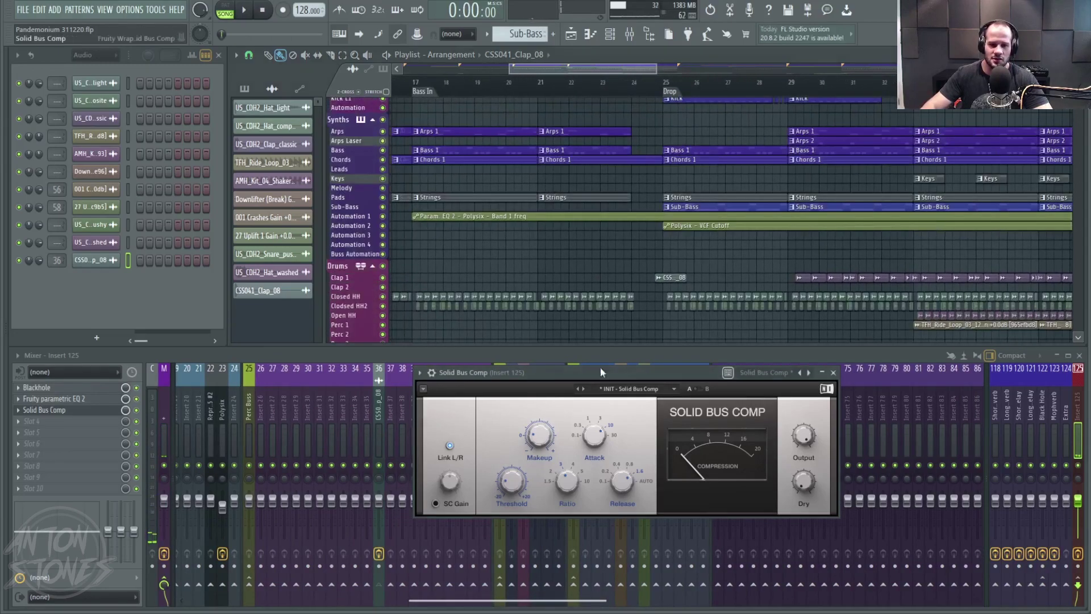
click(833, 372)
Play the full mix through the transition into the drop at bar 25 to check the clap reverb in context.
key(space)
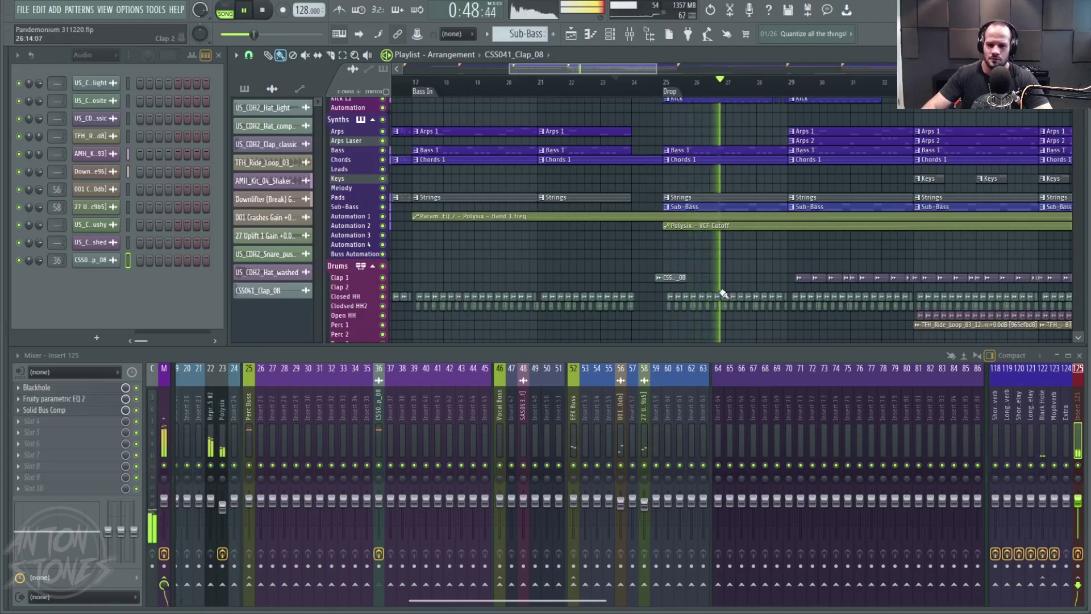
scroll(716, 286, up, 1)
scroll(739, 290, up, 1)
scroll(787, 287, up, 2)
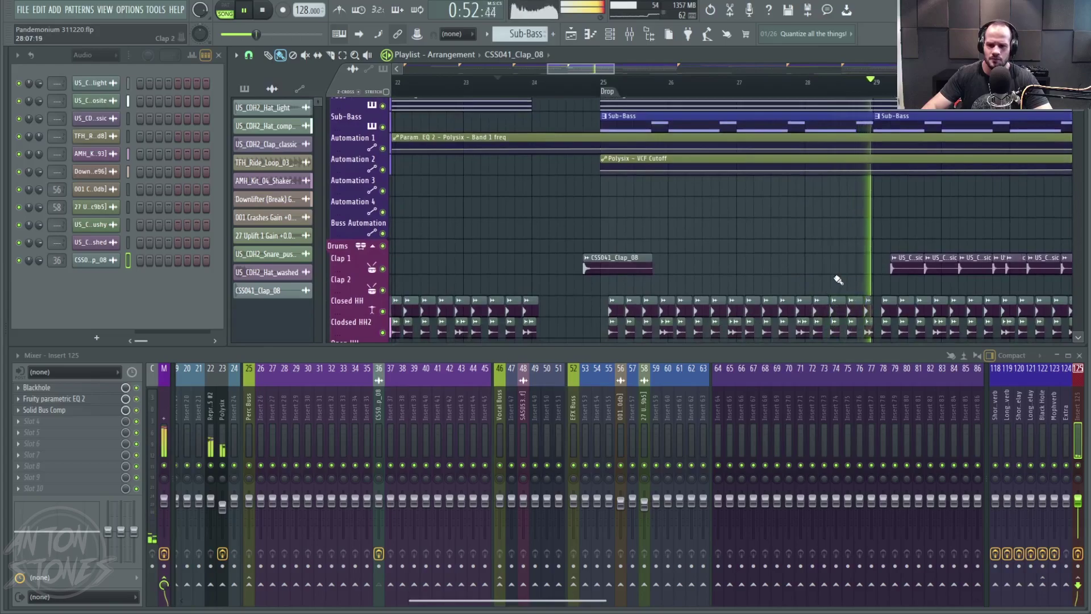
key(space)
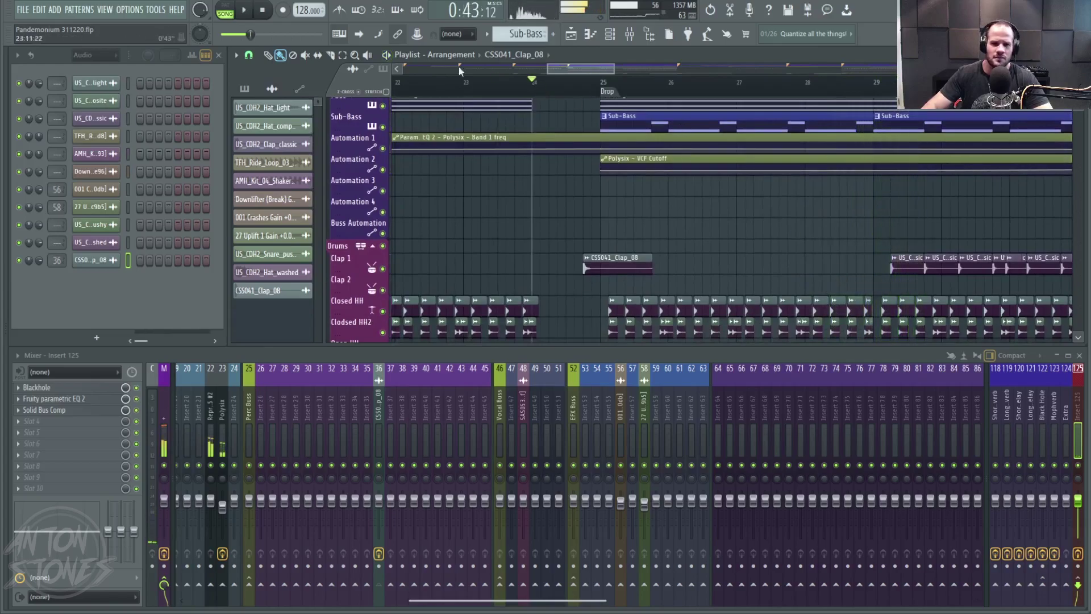
On Insert 125's Blackhole, set modulation depth to 76, size to 112, predelay to 68 ms and feedback to 21.
click(53, 387)
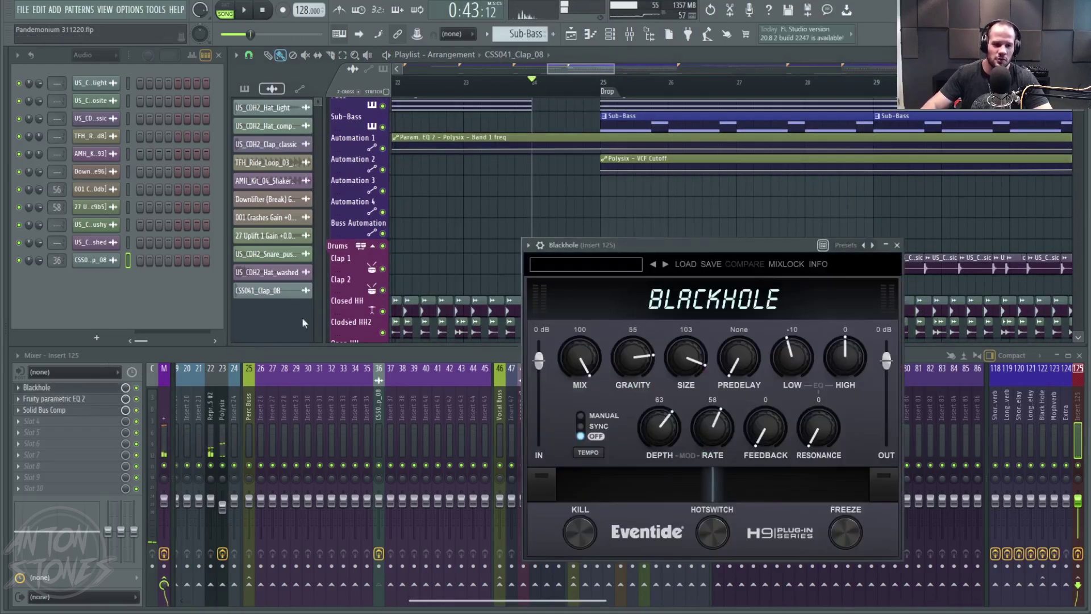
drag(681, 253, 741, 268)
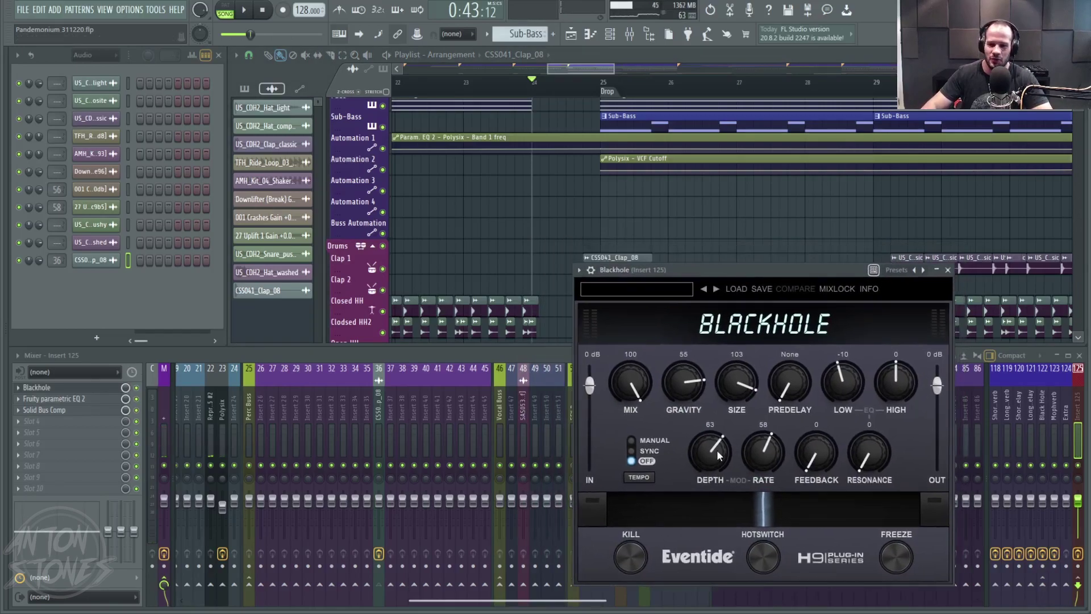
drag(701, 449, 701, 445)
drag(752, 390, 787, 339)
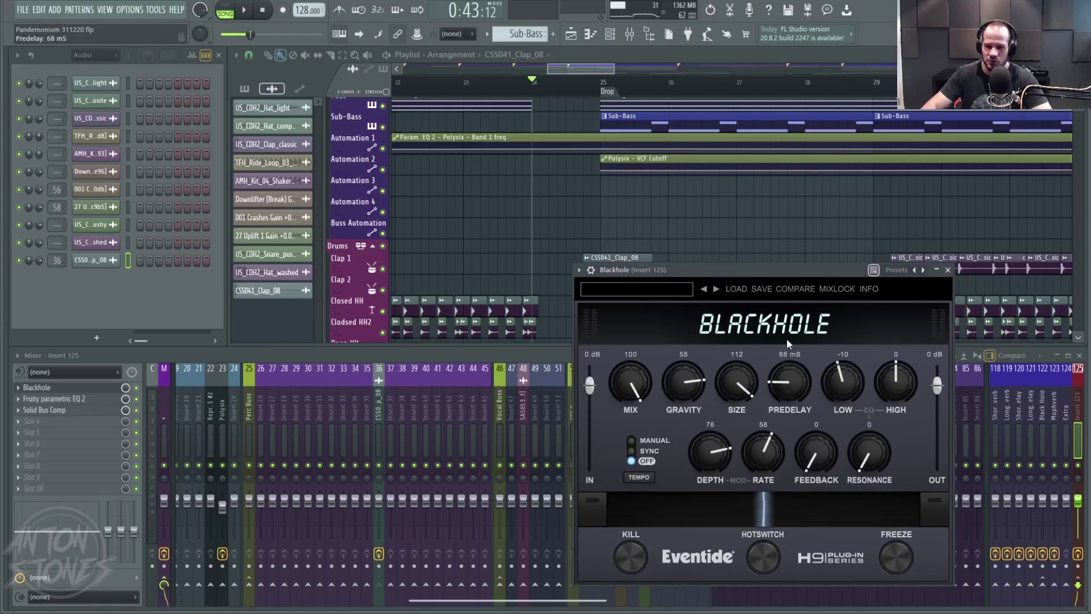
drag(816, 446, 816, 435)
drag(794, 270, 786, 324)
Play the full mix through the drop at bar 25 to hear the adjusted Blackhole tail in context.
key(space)
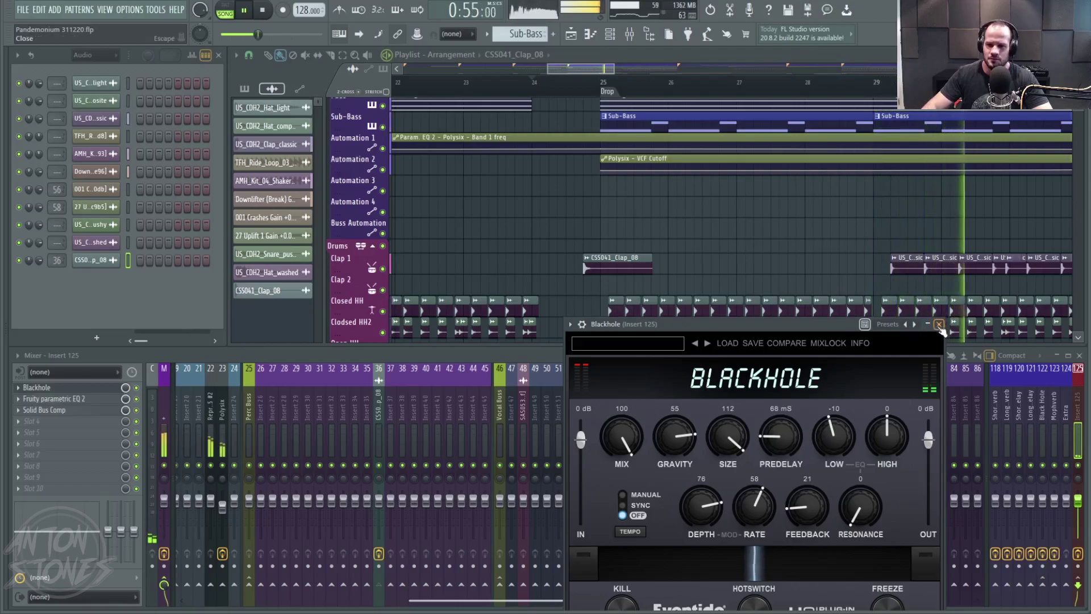
drag(835, 328, 552, 299)
drag(761, 227, 620, 229)
scroll(909, 230, down, 2)
scroll(966, 225, down, 3)
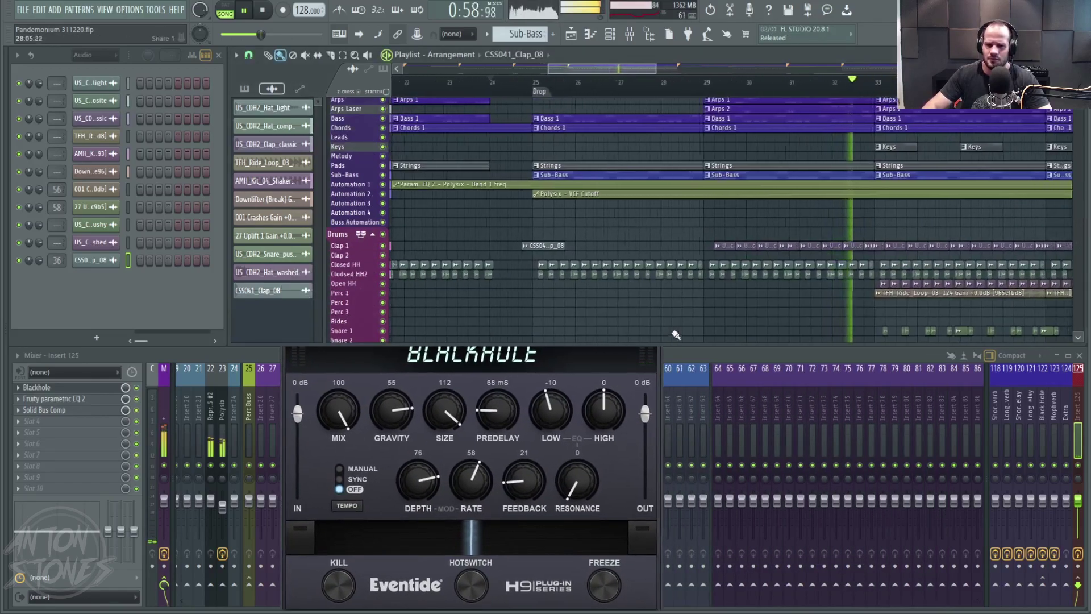
click(659, 360)
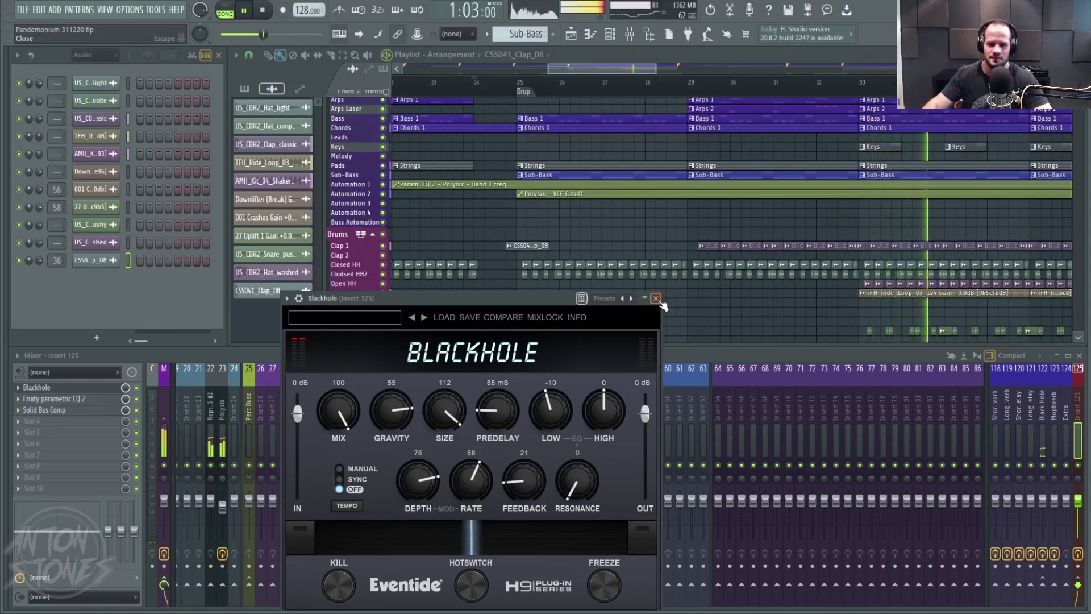
Replay the transition into the drop from around bar 24, stop playback and close Blackhole.
key(space)
drag(549, 163, 784, 148)
key(space)
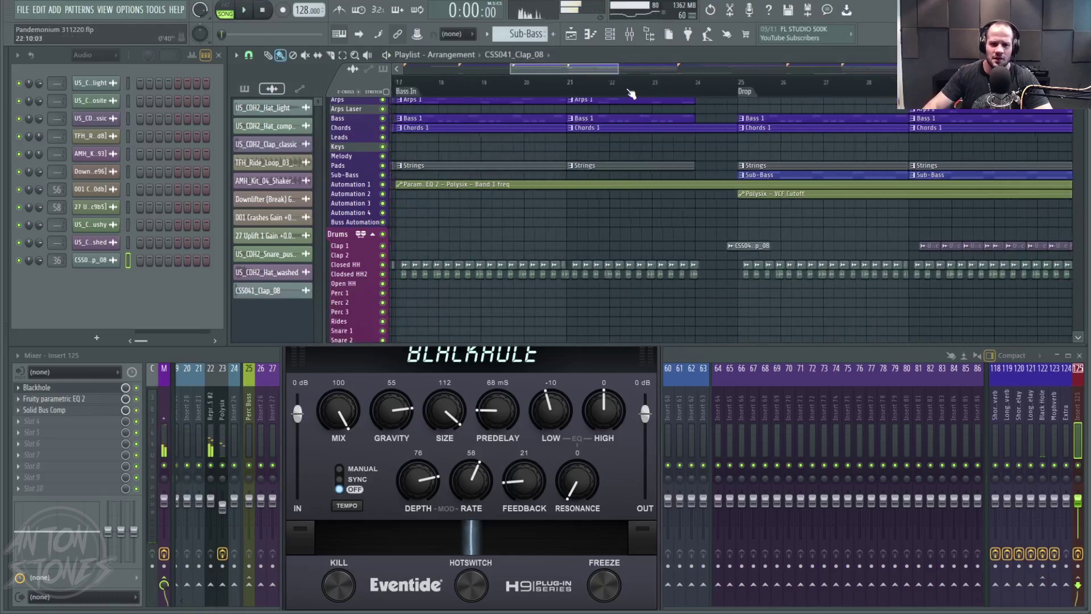
click(623, 89)
click(713, 86)
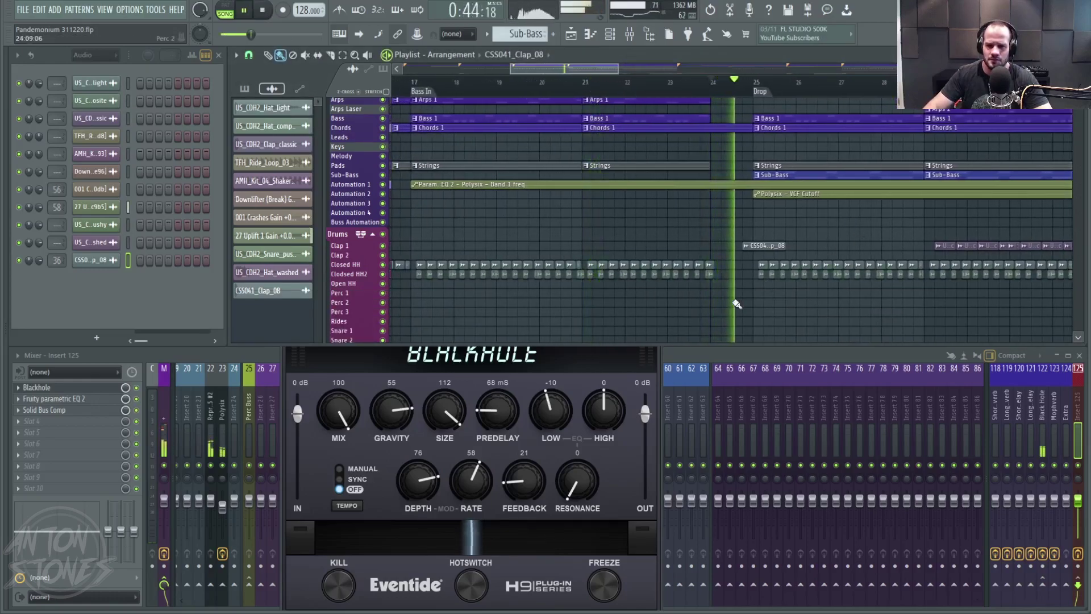
click(568, 369)
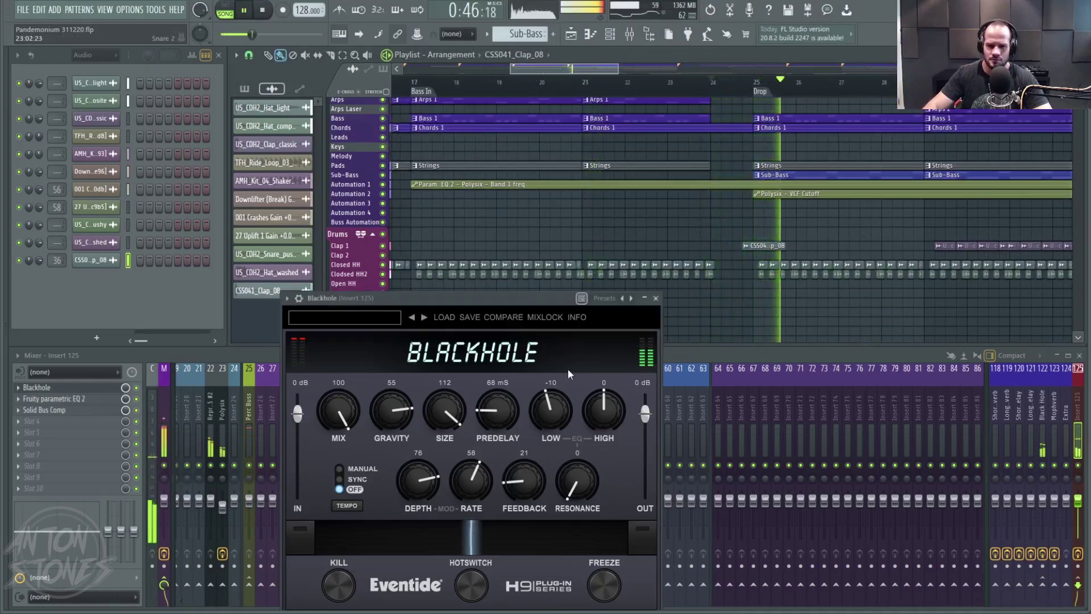
drag(549, 298, 833, 291)
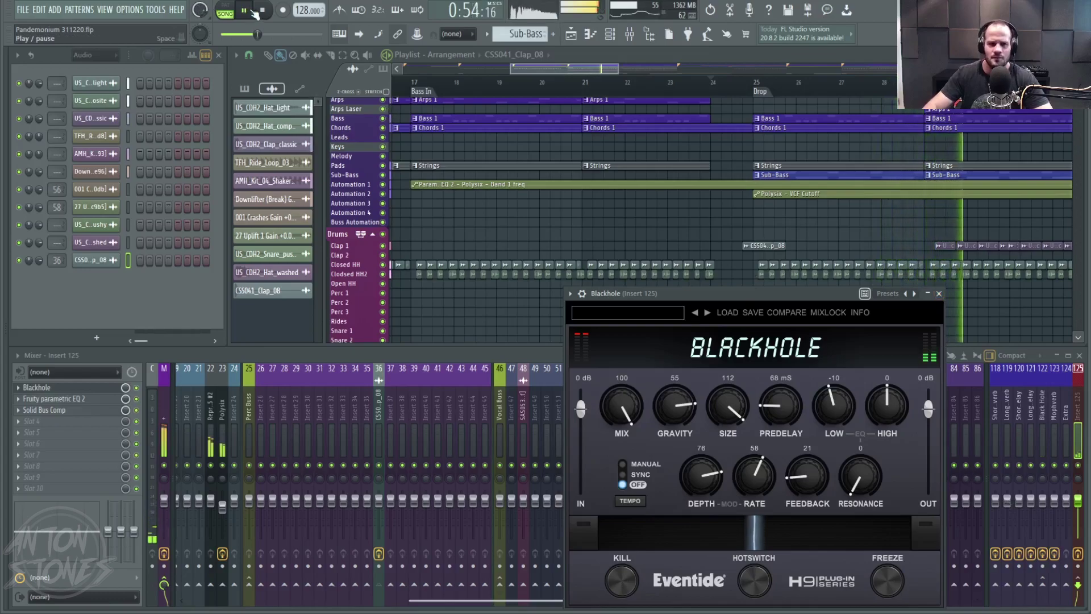
click(263, 10)
click(939, 294)
Move the CSS041_Clap_08 clip from the Clap 1 track down to Clap 2, keeping its start before the drop.
scroll(780, 275, down, 5)
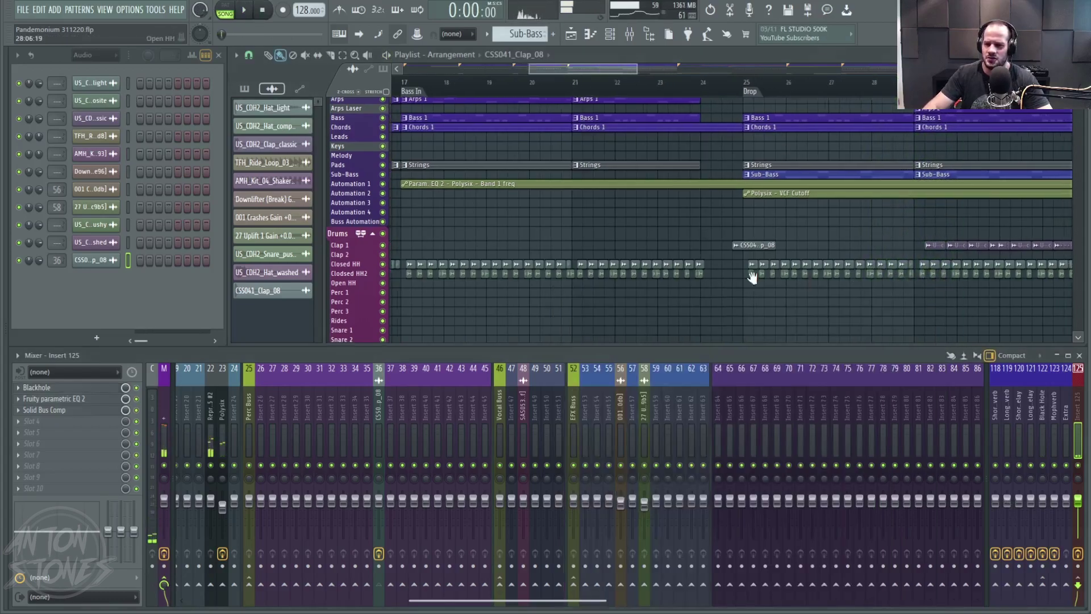
scroll(698, 279, up, 6)
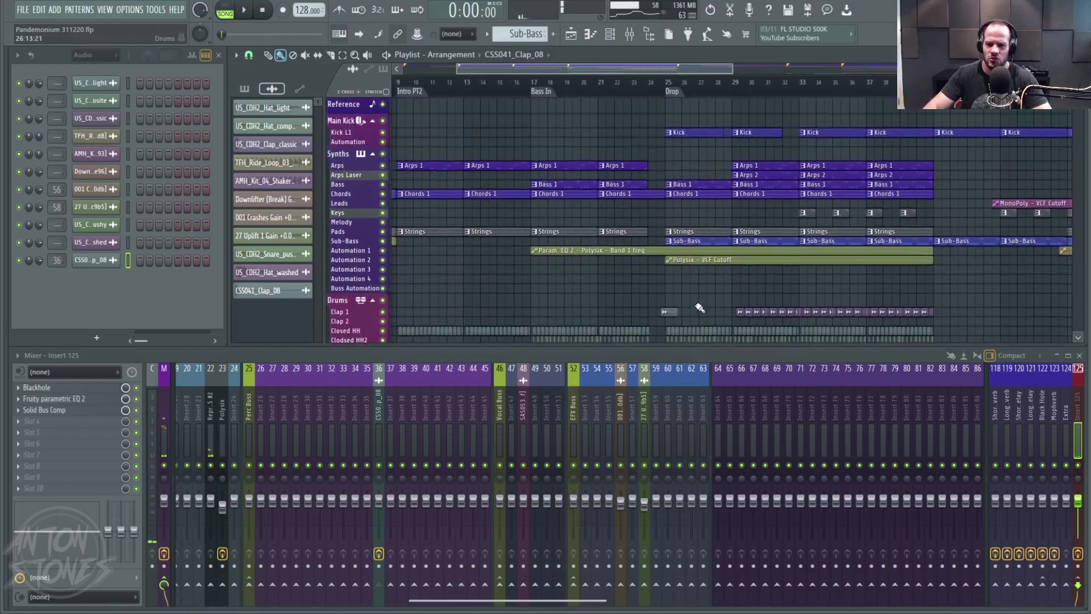
scroll(774, 216, up, 4)
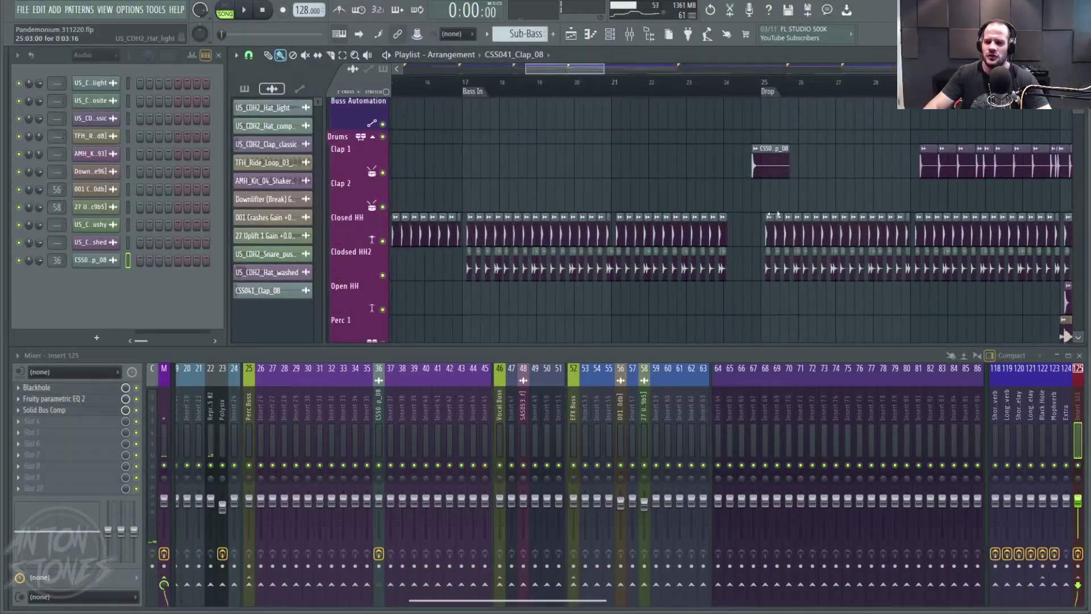
drag(932, 192, 814, 228)
drag(636, 220, 630, 259)
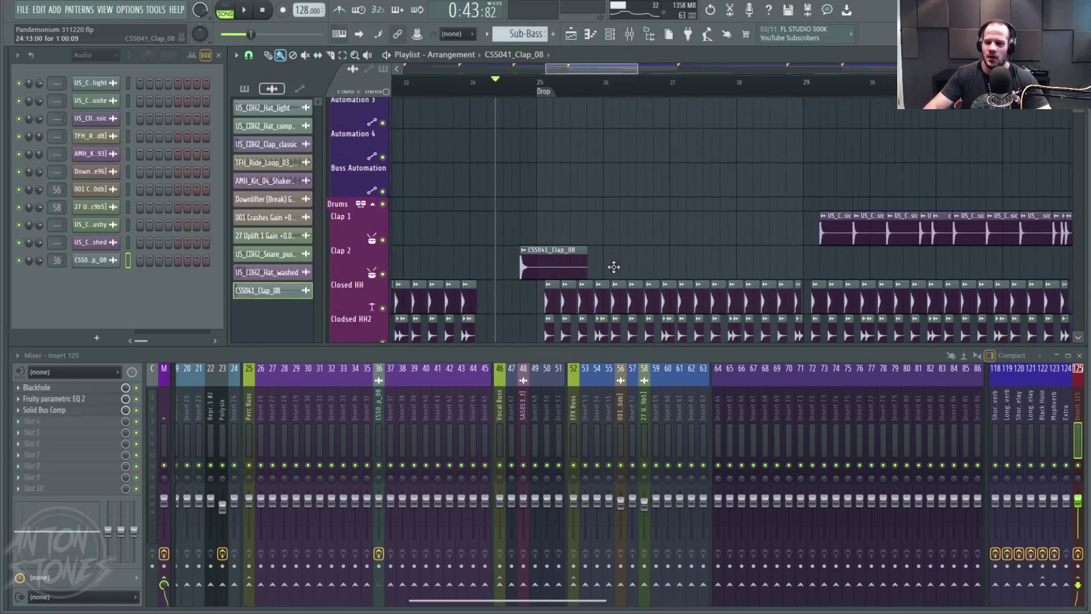
Place a US_CDH2_Clap_classic clip on Clap 1 directly above CSS041_Clap_08 and make it unique as a new sample.
scroll(620, 264, down, 5)
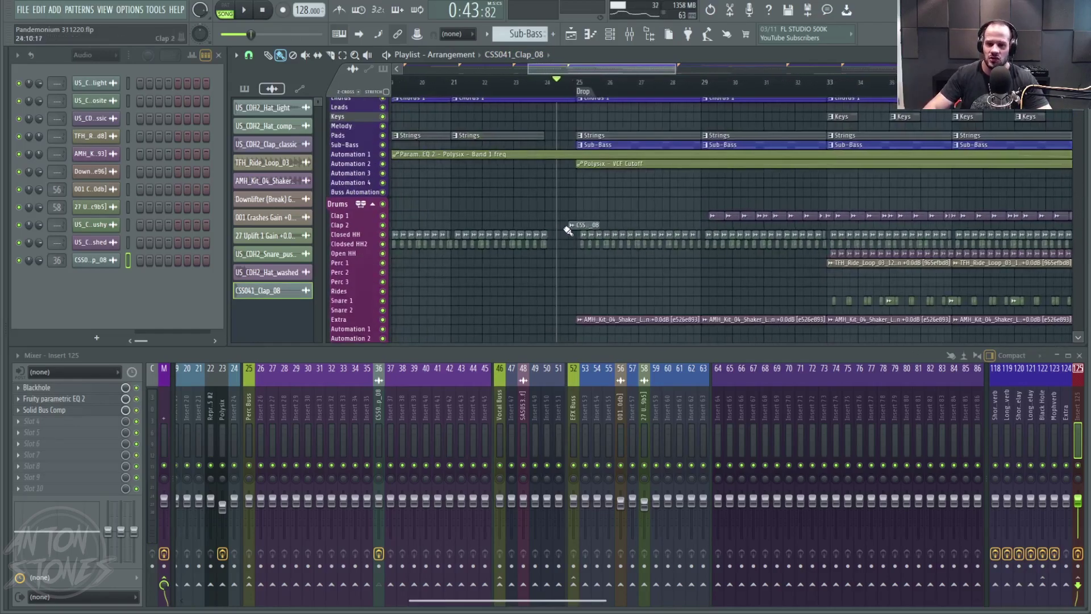
scroll(585, 227, up, 4)
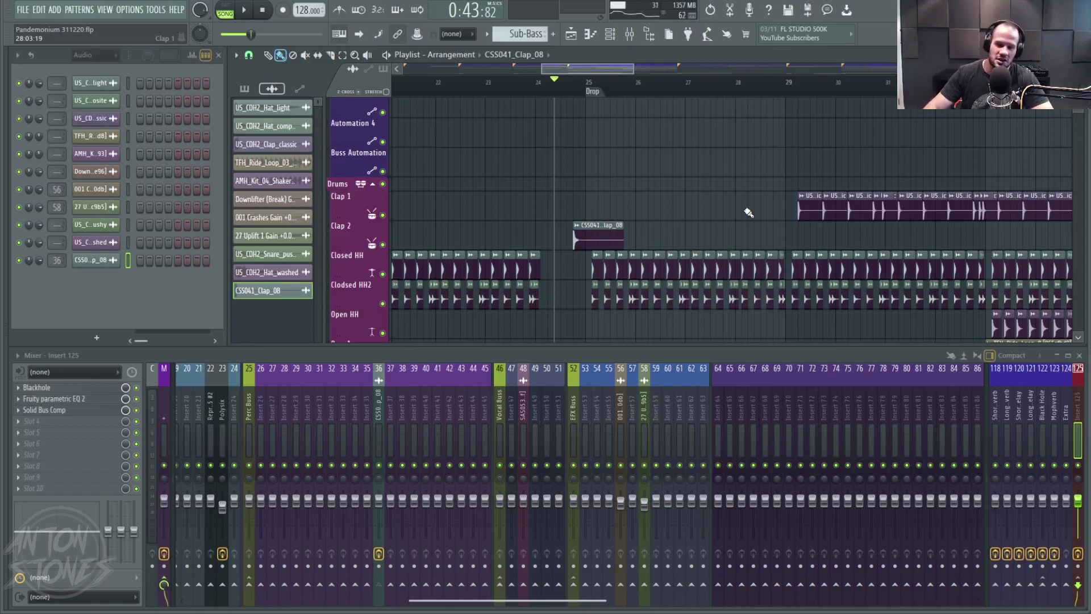
scroll(749, 213, up, 4)
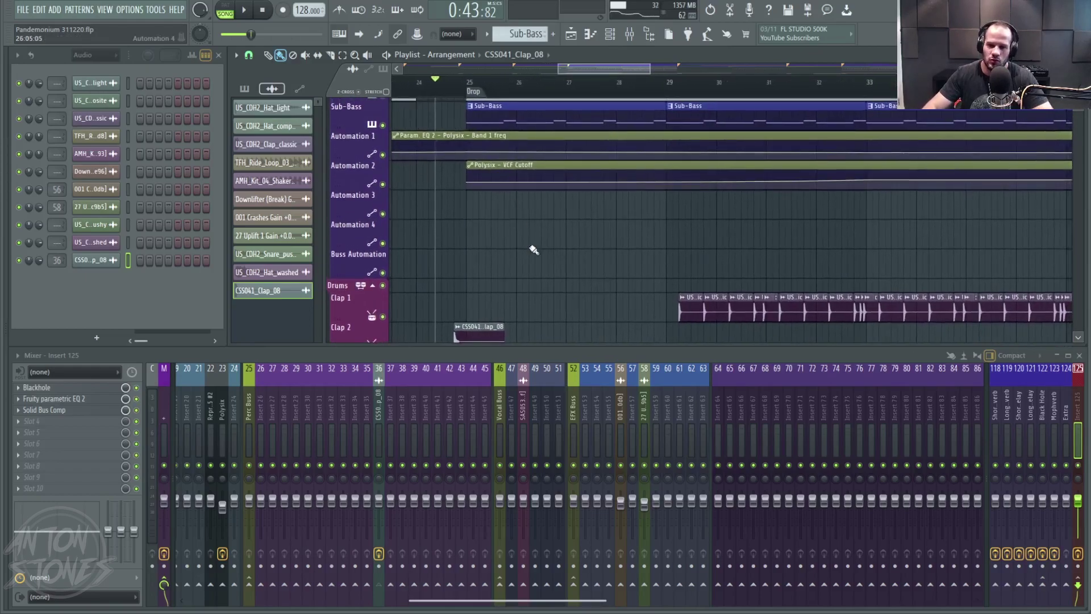
scroll(695, 190, down, 3)
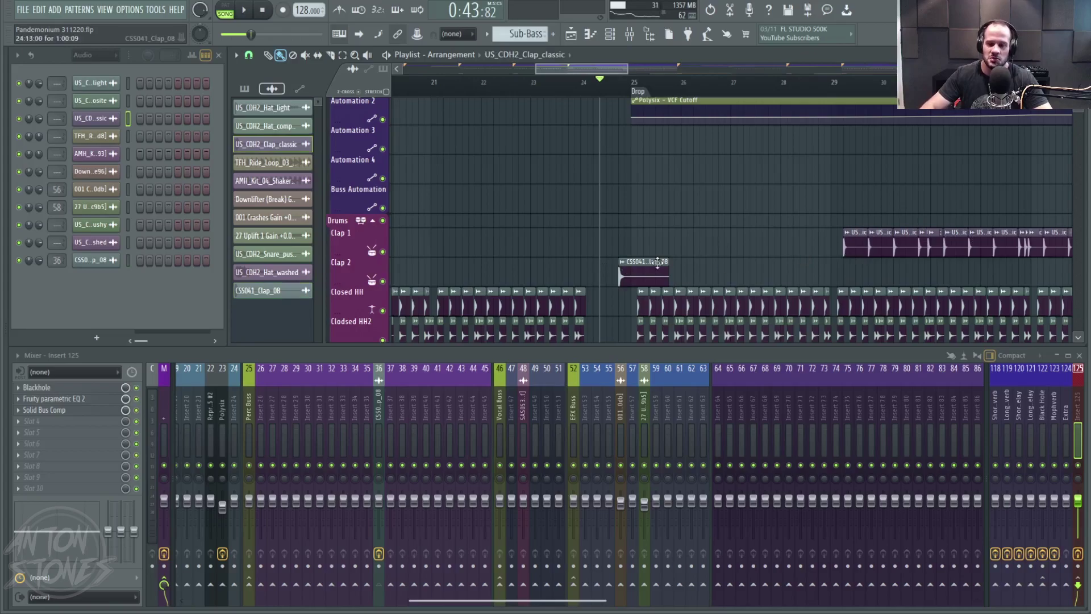
scroll(657, 262, up, 5)
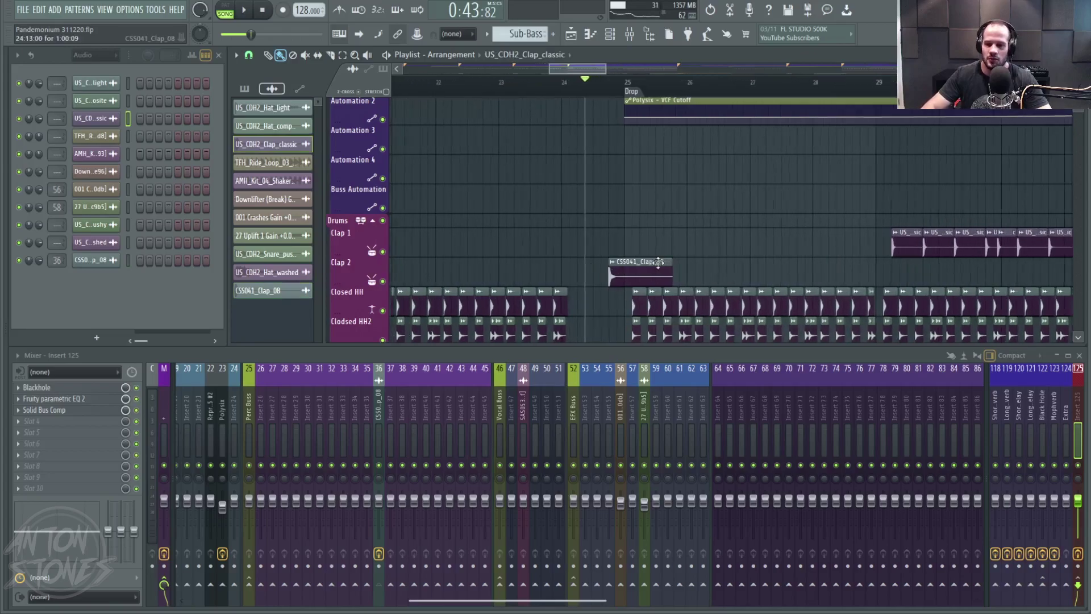
click(531, 244)
click(530, 232)
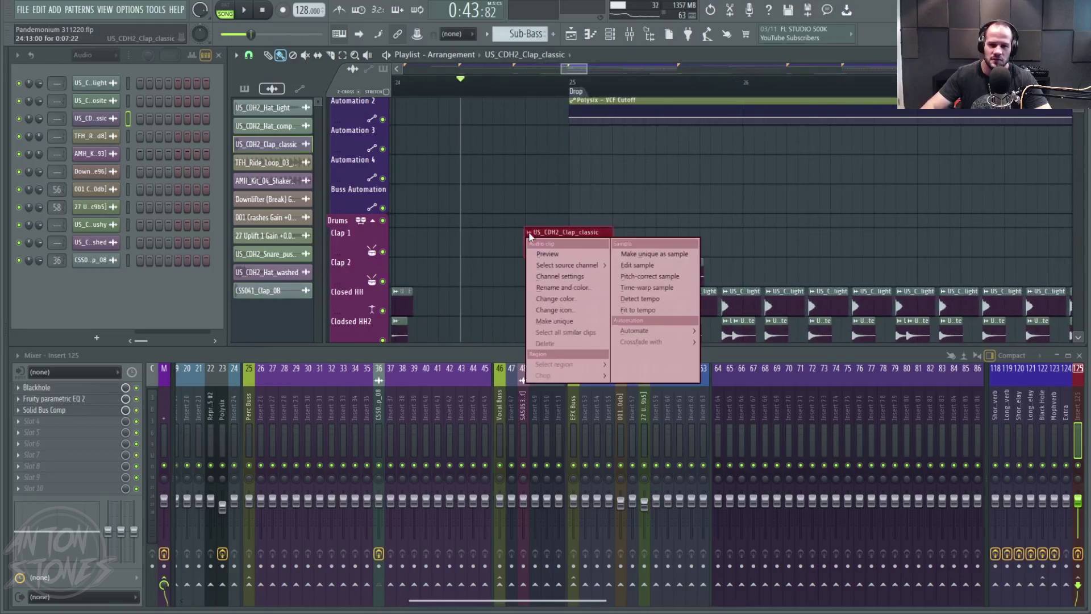
click(665, 262)
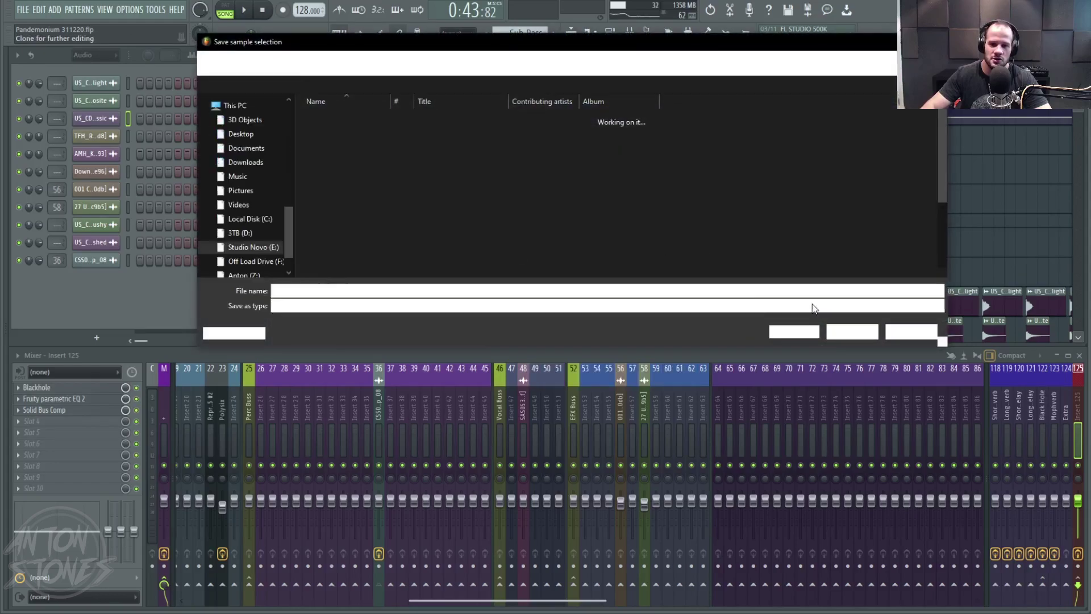
click(853, 331)
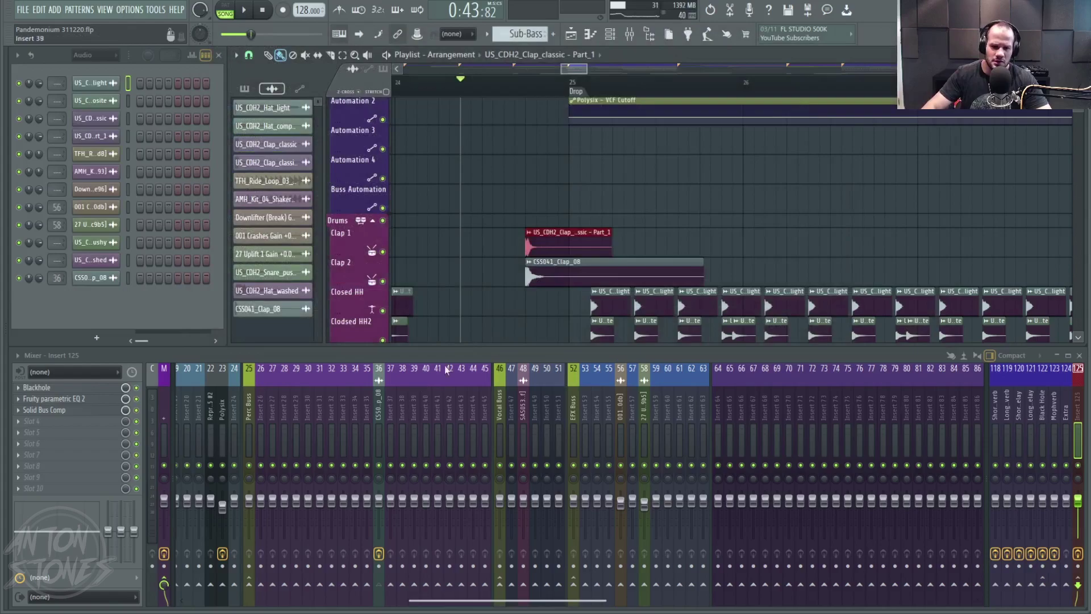
Route the new unique clap sample to Insert 39, feeding Insert 36, and delete the CSS041_Clap_08 clip from Clap 2.
click(416, 401)
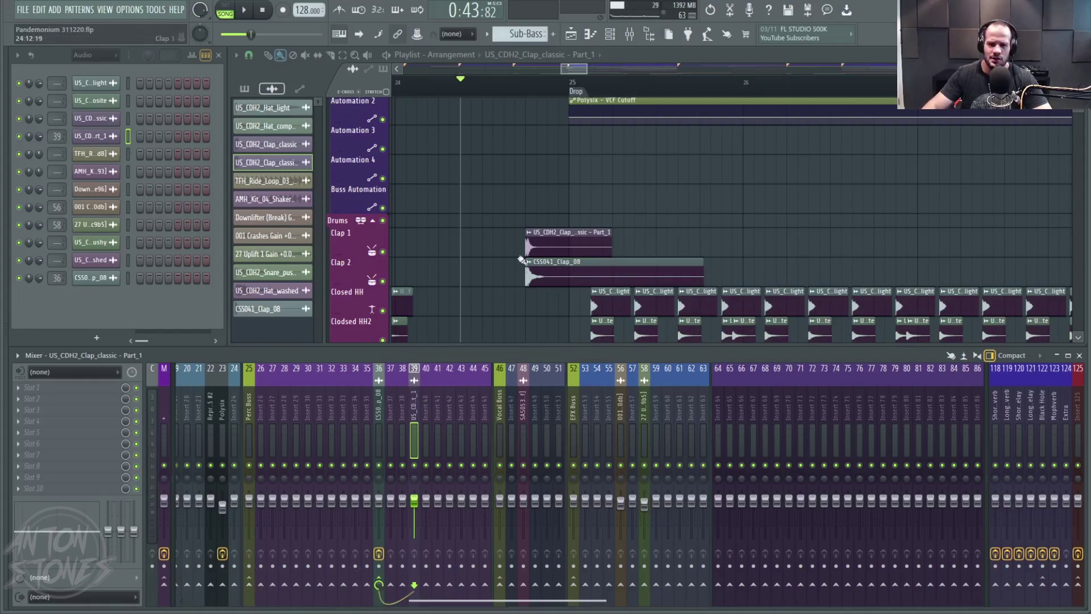
right_click(556, 273)
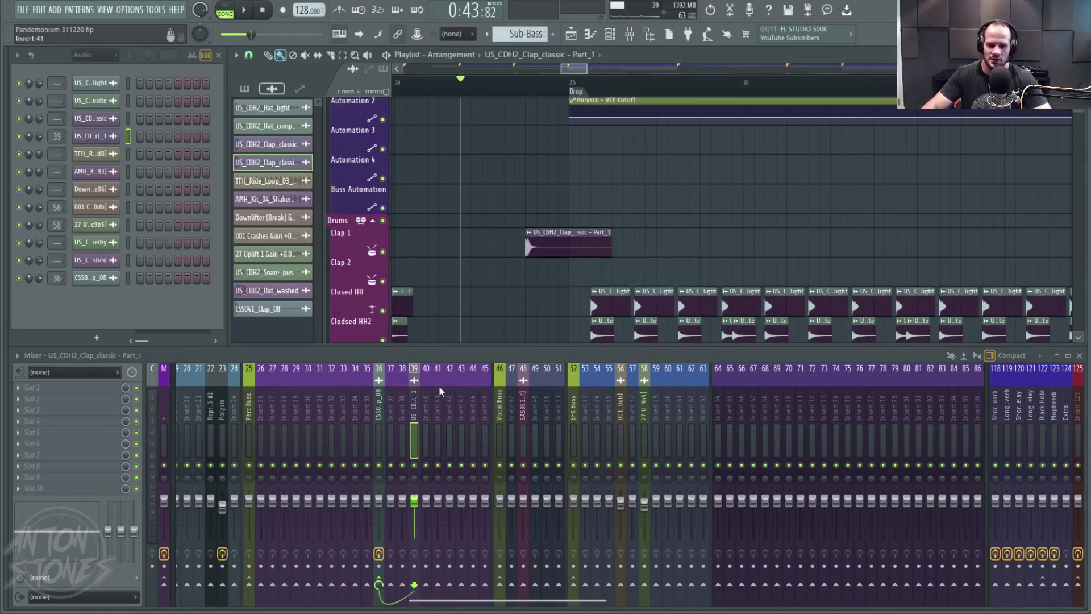
click(380, 404)
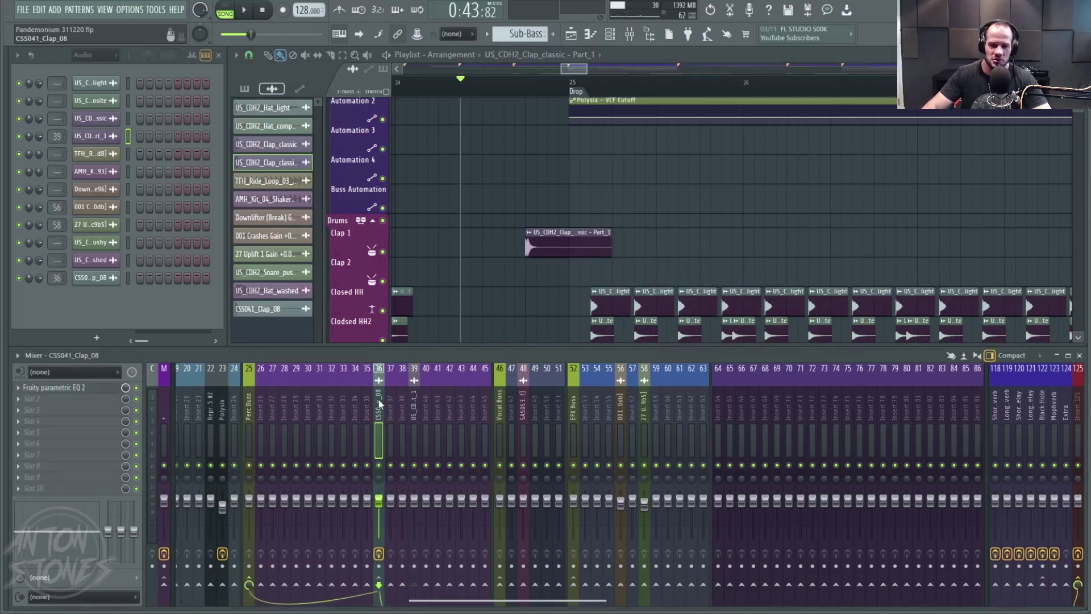
click(415, 404)
Audition the transition into the drop with only the classic clap feeding the reverb.
key(space)
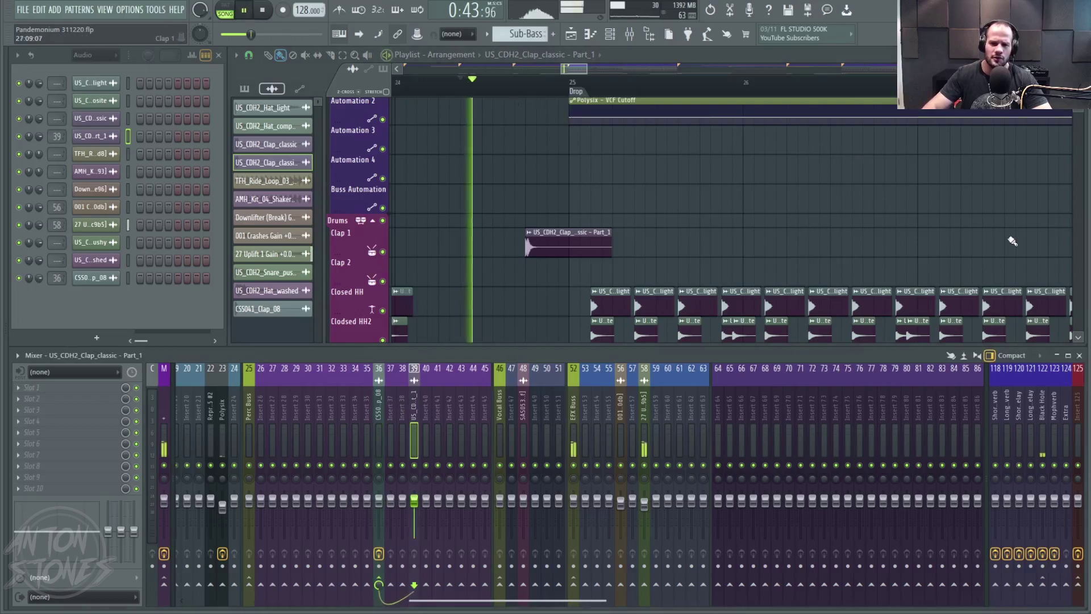
drag(925, 261, 870, 278)
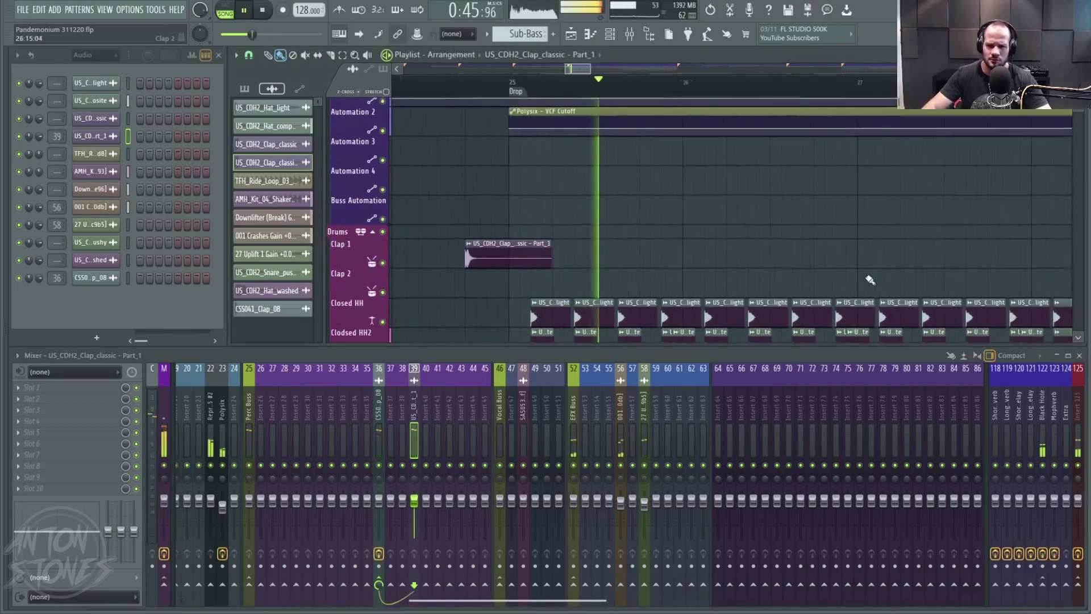
scroll(870, 278, down, 4)
key(space)
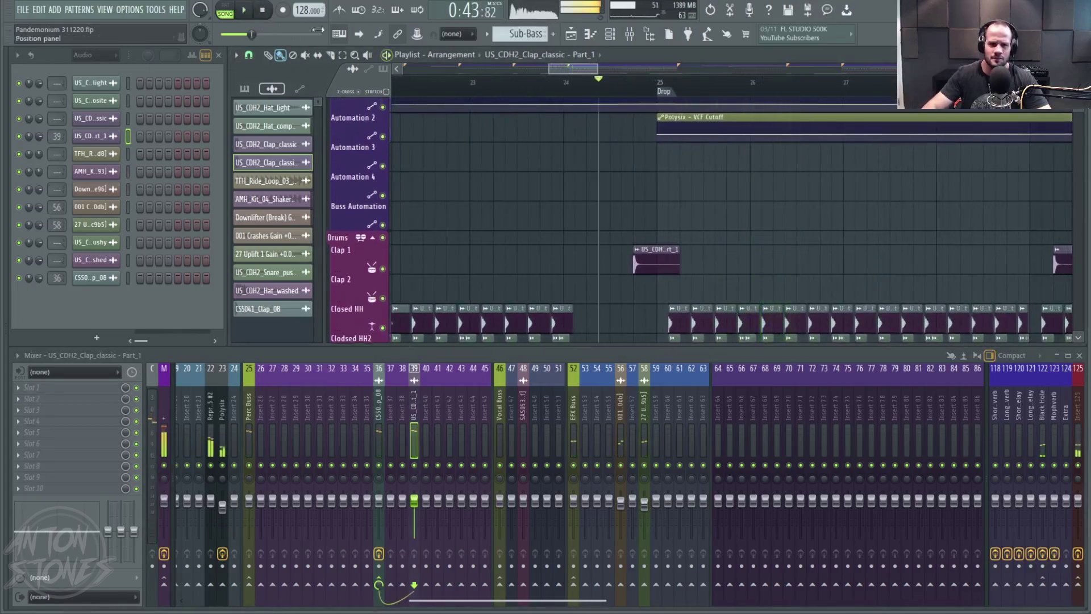
Restore the CSS041_Clap_08 clip on Clap 2 and delete the classic clap clip above it on Clap 1.
key(ctrl+z)
right_click(642, 260)
click(551, 106)
Play the mix through the drop to compare the CSS041_Clap_08 version of the clap.
key(space)
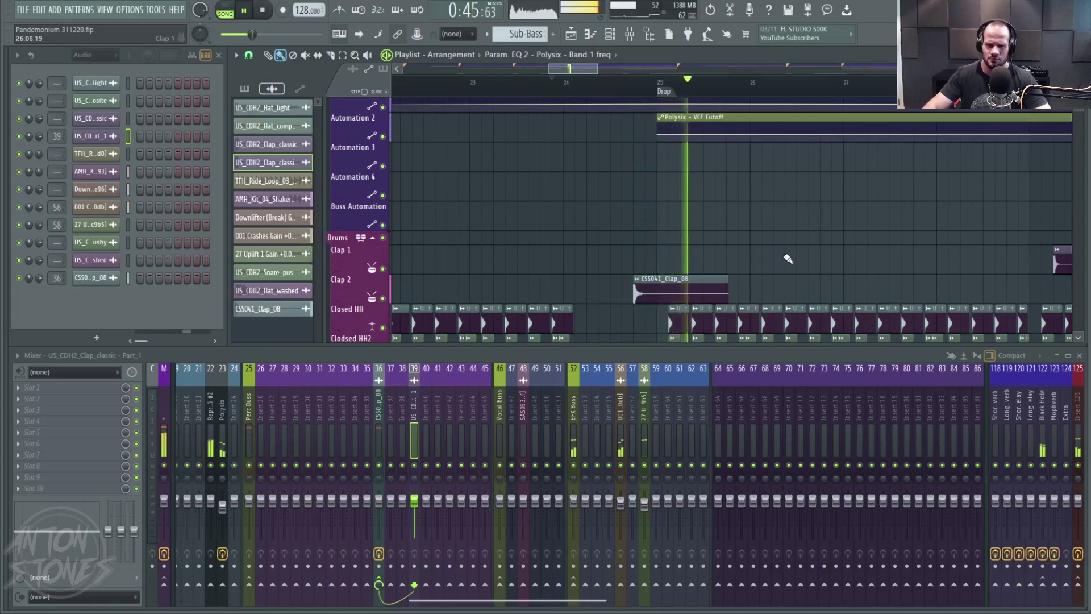
scroll(669, 221, down, 1)
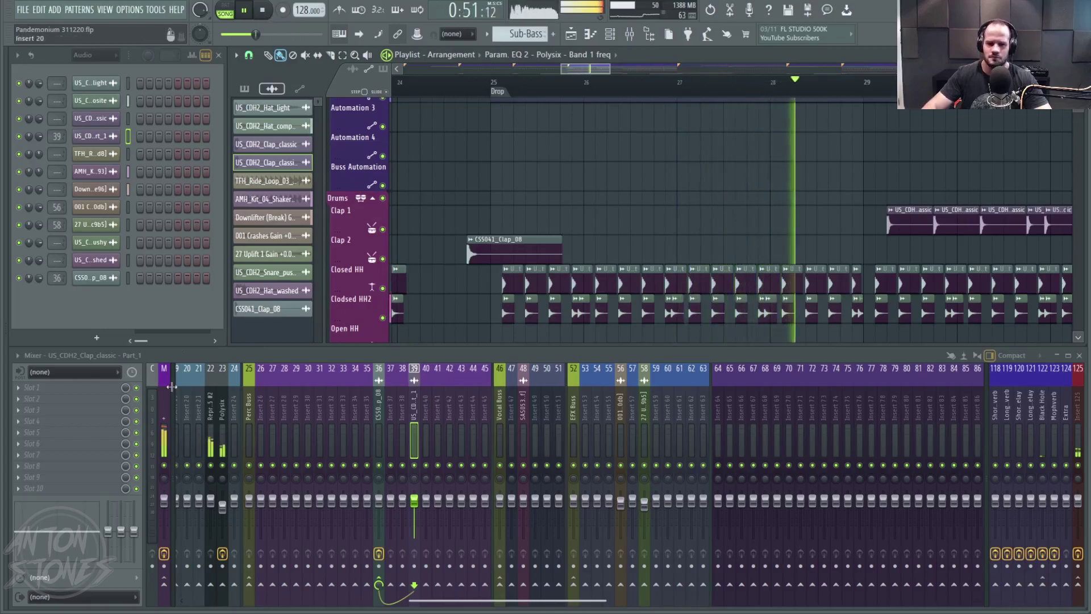
key(space)
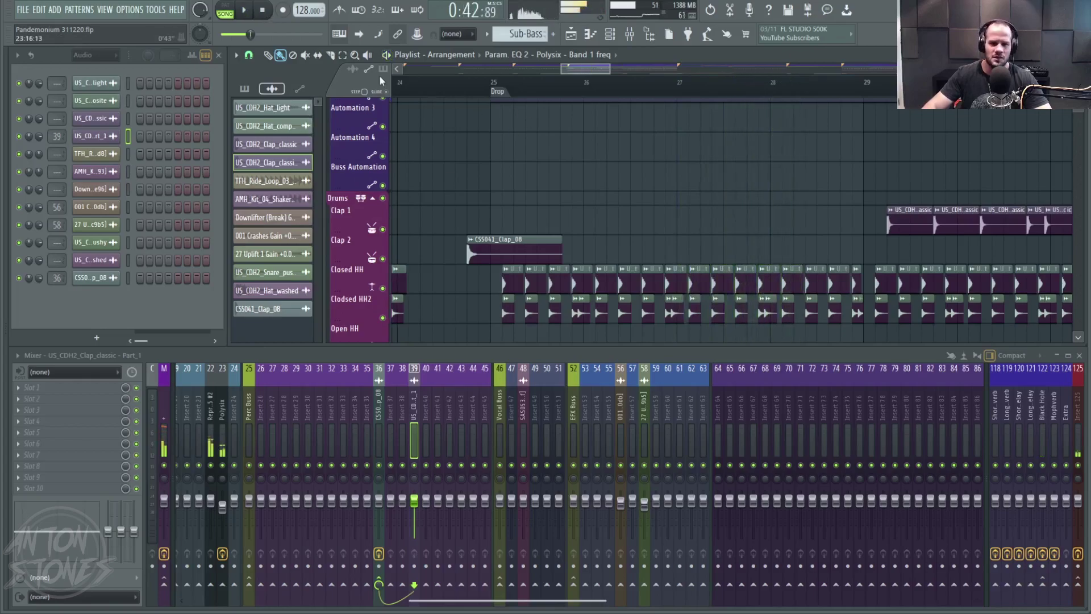
In Insert 36's Fruity Parametric EQ 2, lower the low-cut frequency, reduce the high-shelf cut and boost band 5 during playback.
click(378, 408)
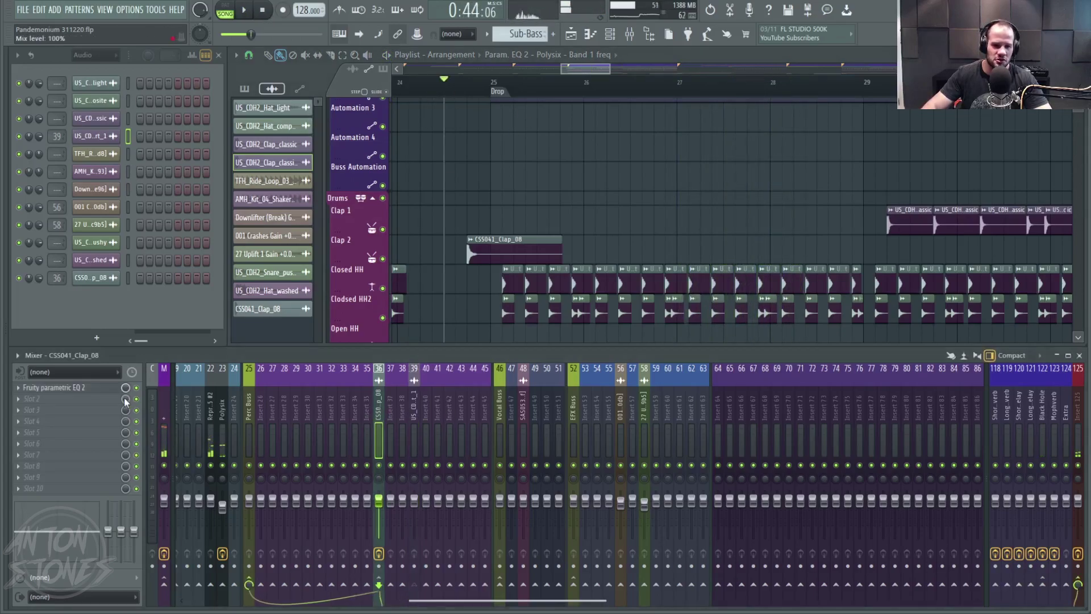
click(120, 390)
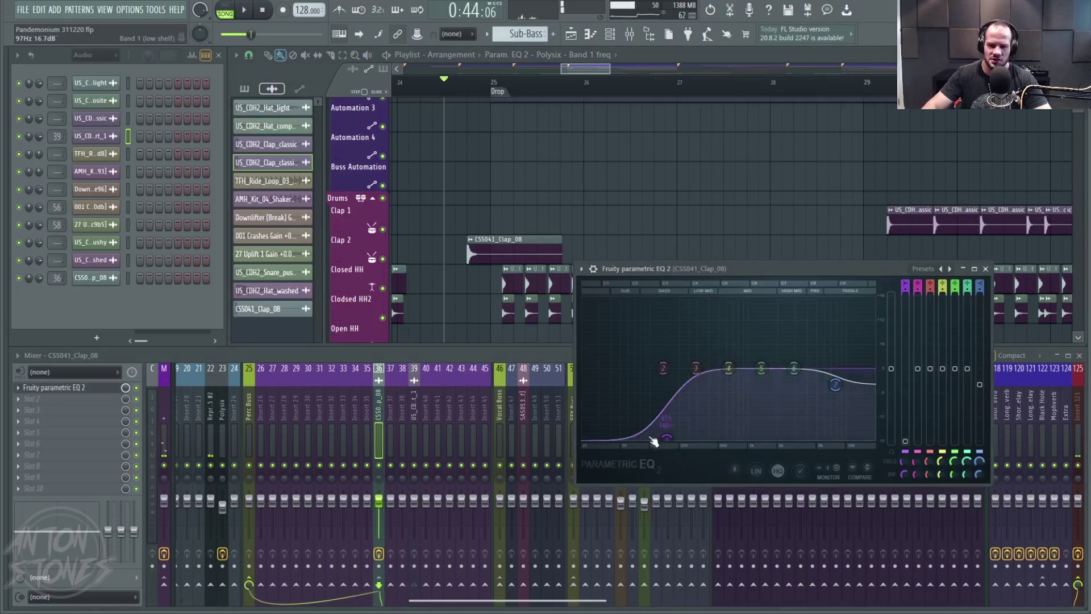
drag(665, 438, 629, 439)
key(space)
mouse_move(835, 384)
mouse_down()
mouse_move(849, 394)
mouse_move(845, 375)
mouse_up()
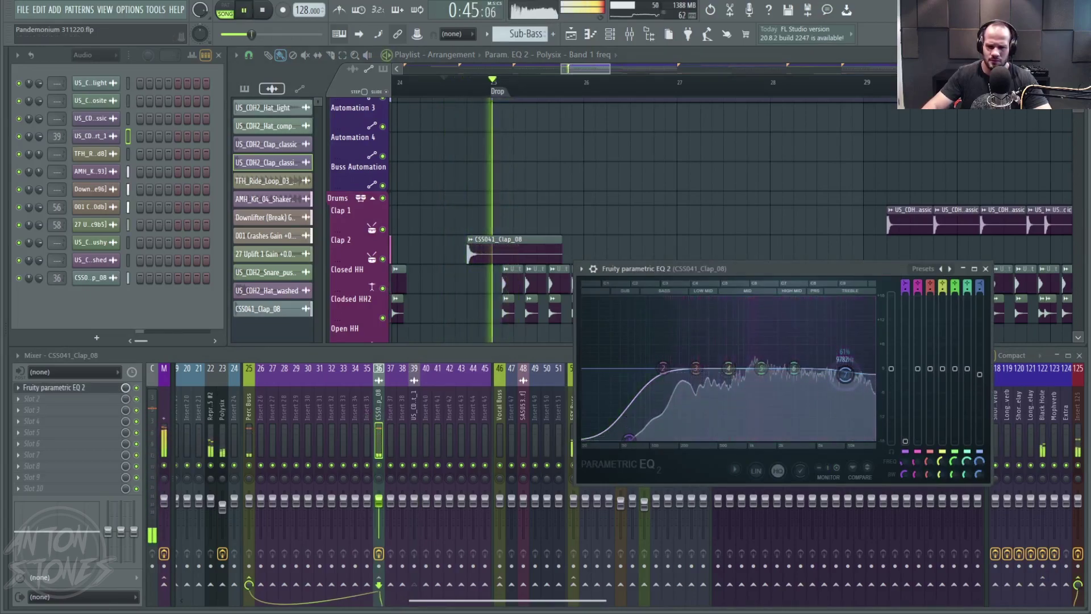
drag(761, 369, 763, 355)
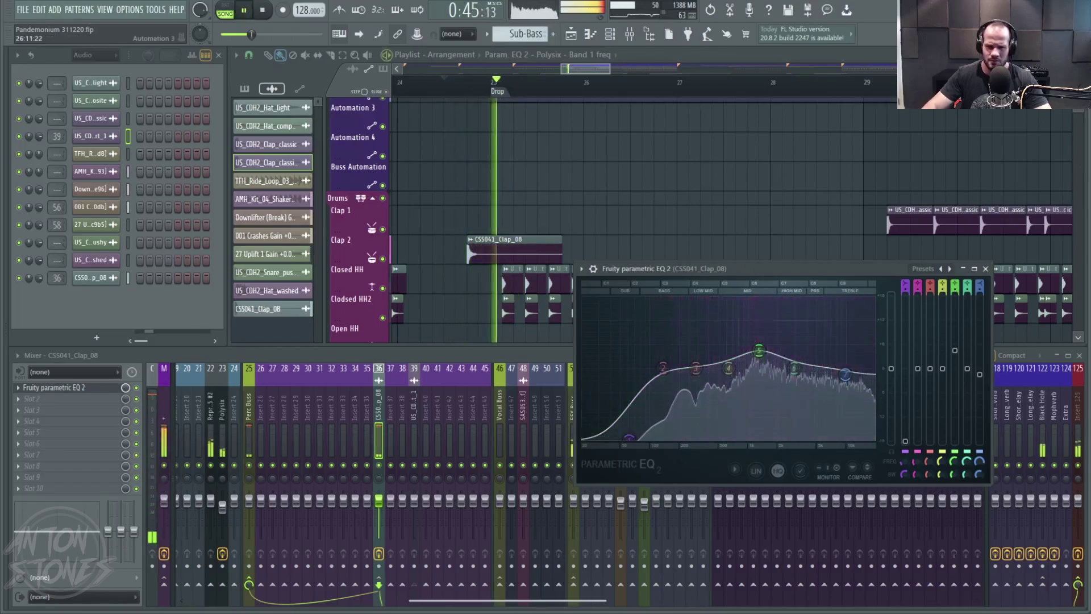
Close the clap's Fruity Parametric EQ 2 and listen on through the first drop with the wider arrangement in view.
click(985, 269)
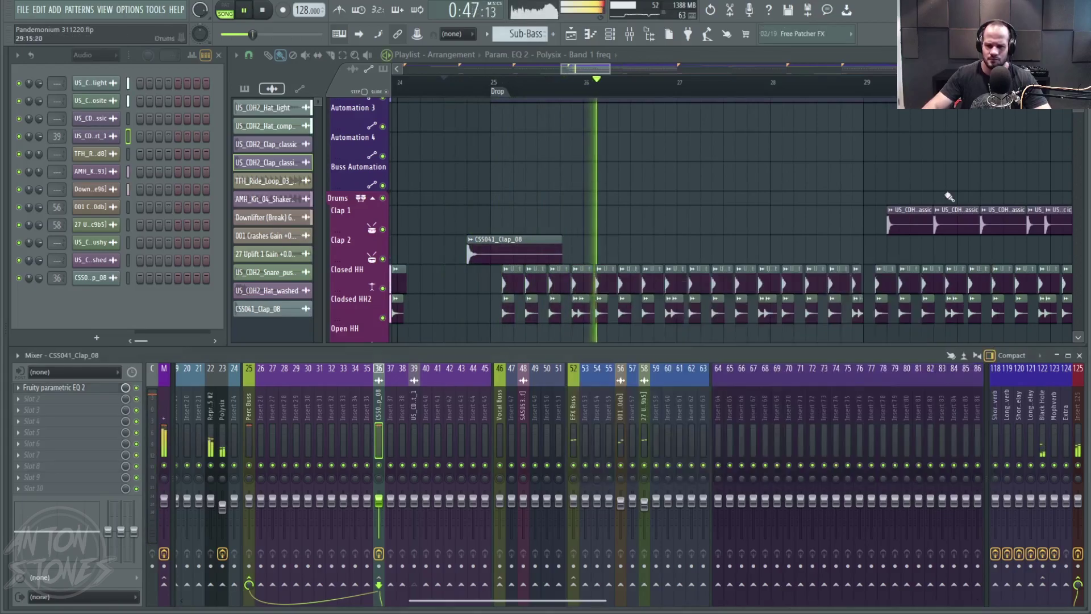
scroll(818, 232, down, 3)
scroll(808, 221, down, 3)
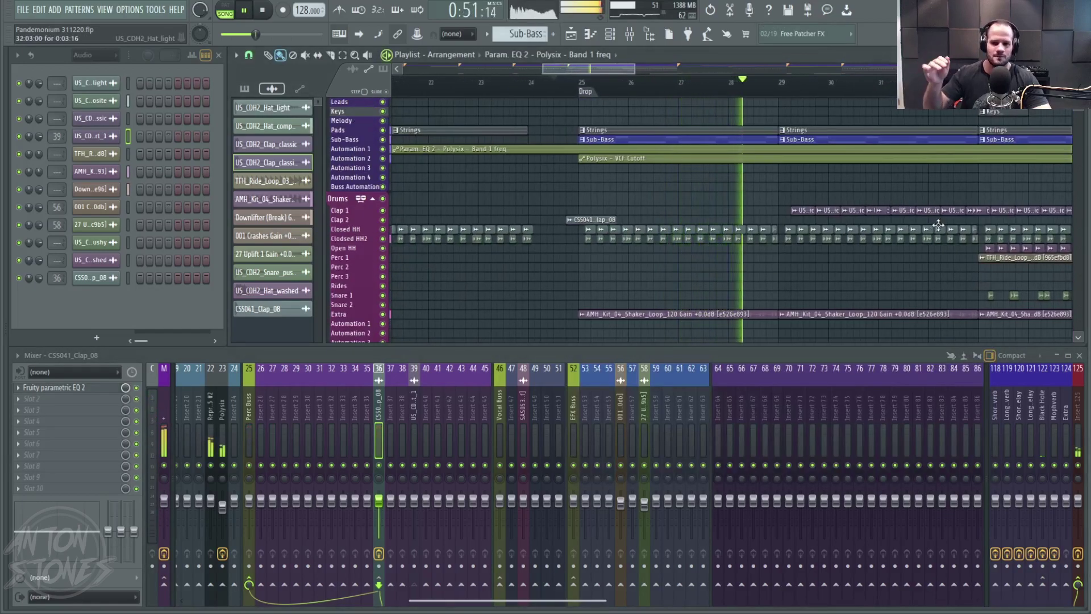
drag(990, 205, 857, 197)
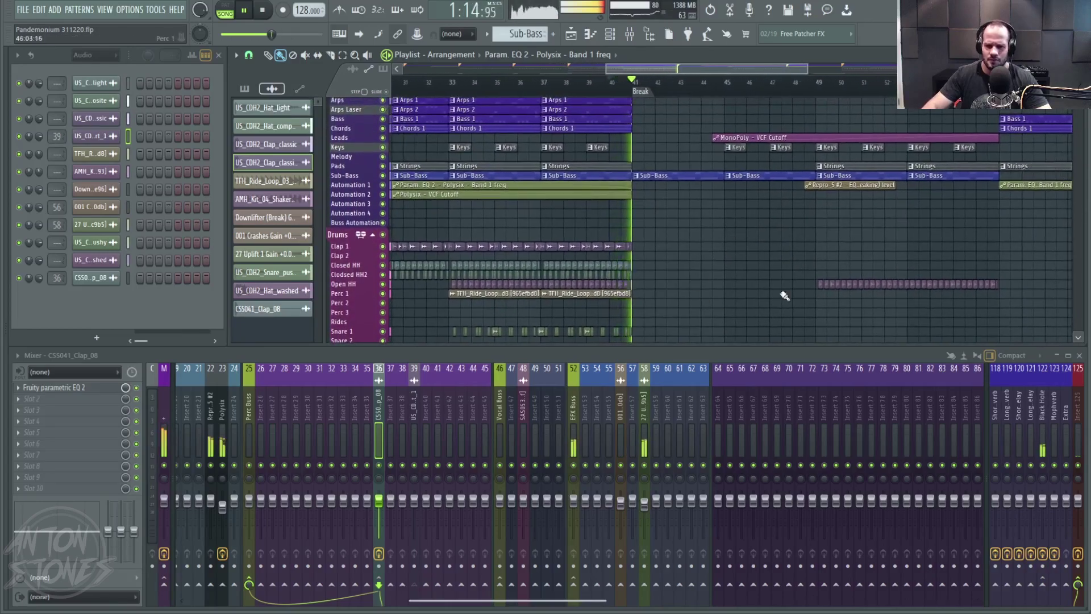
Audition the transitions into the Break and into Drop 2, and stop playback.
scroll(597, 255, right, 10)
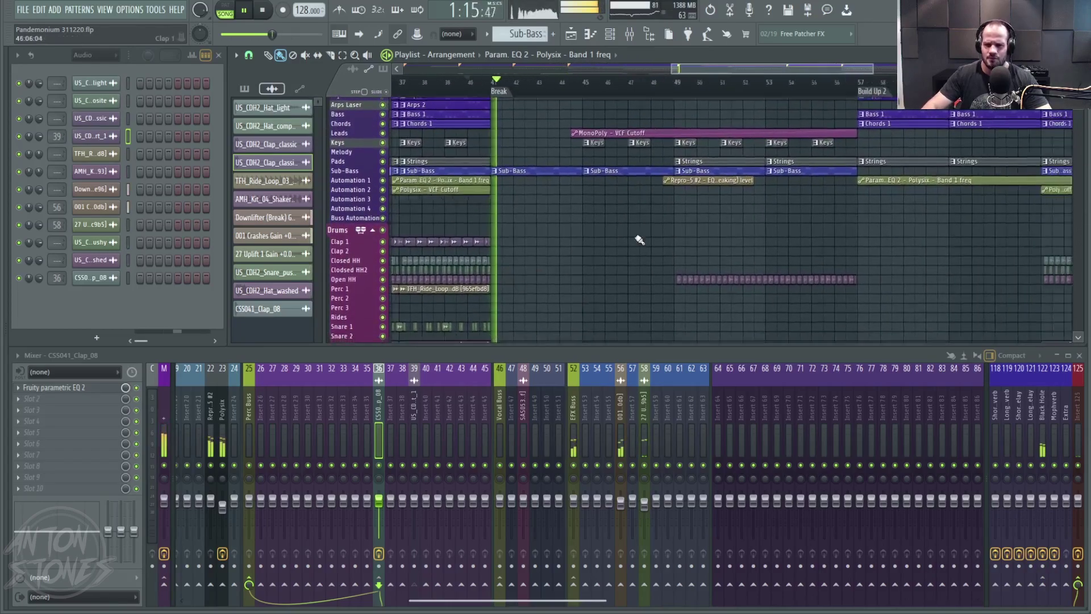
scroll(665, 307, up, 3)
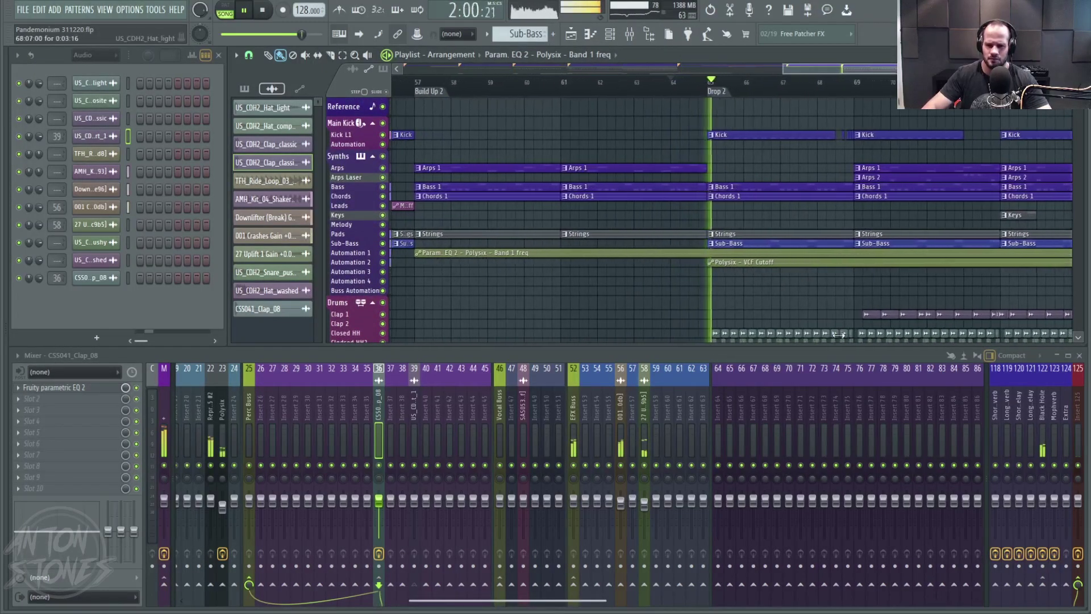
scroll(773, 256, down, 5)
scroll(675, 122, up, 2)
click(267, 14)
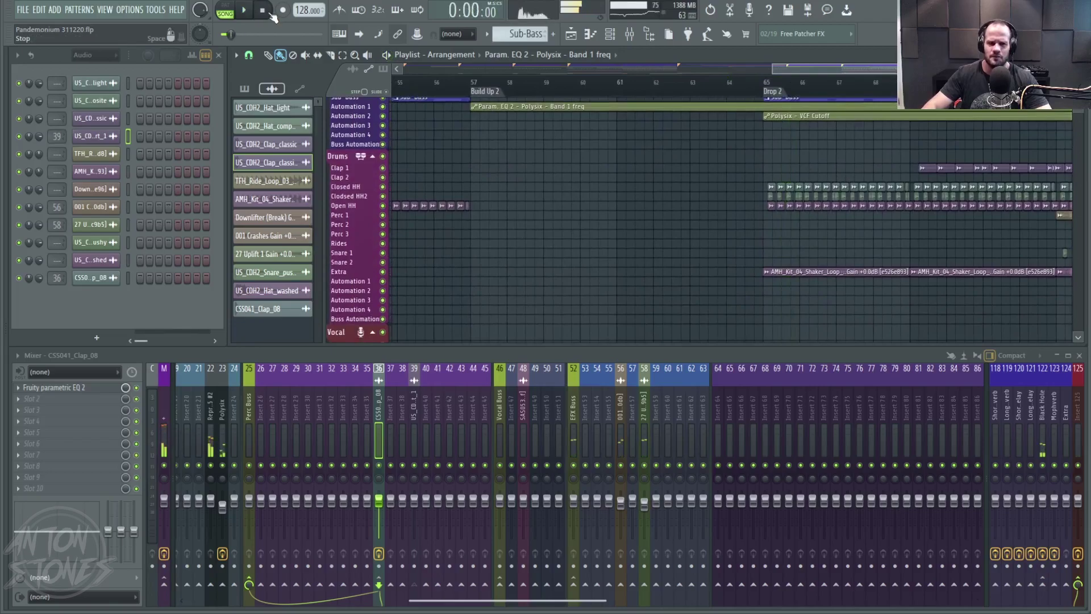
Examine the arrangement back from Drop 2 to the sections around the first drop and its reverb clap.
scroll(1057, 273, left, 5)
scroll(1057, 273, up, 3)
scroll(625, 233, down, 3)
scroll(671, 230, left, 6)
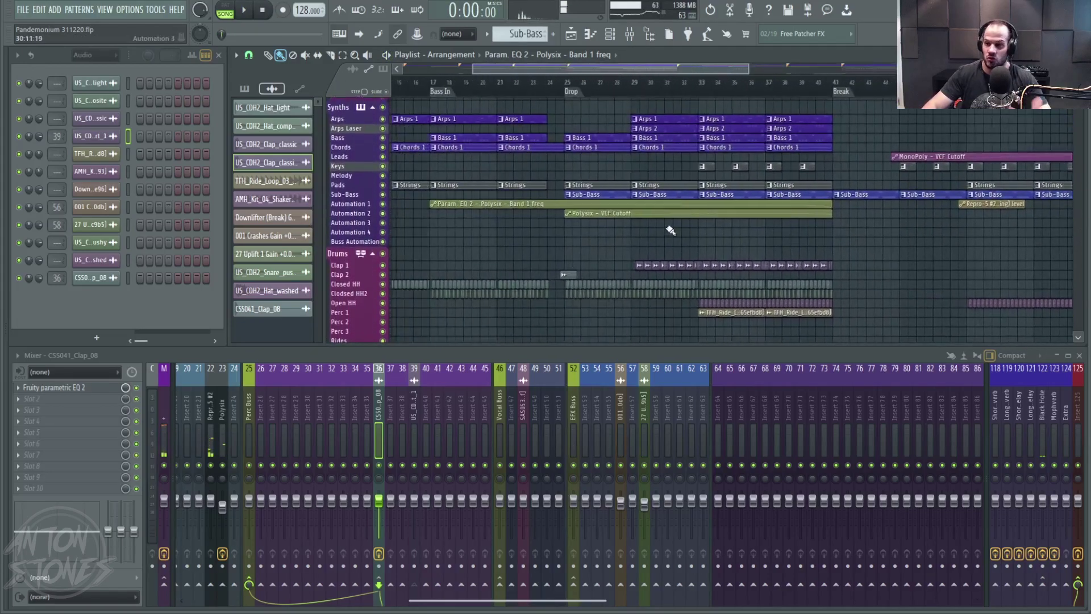
scroll(671, 230, down, 2)
scroll(754, 190, left, 3)
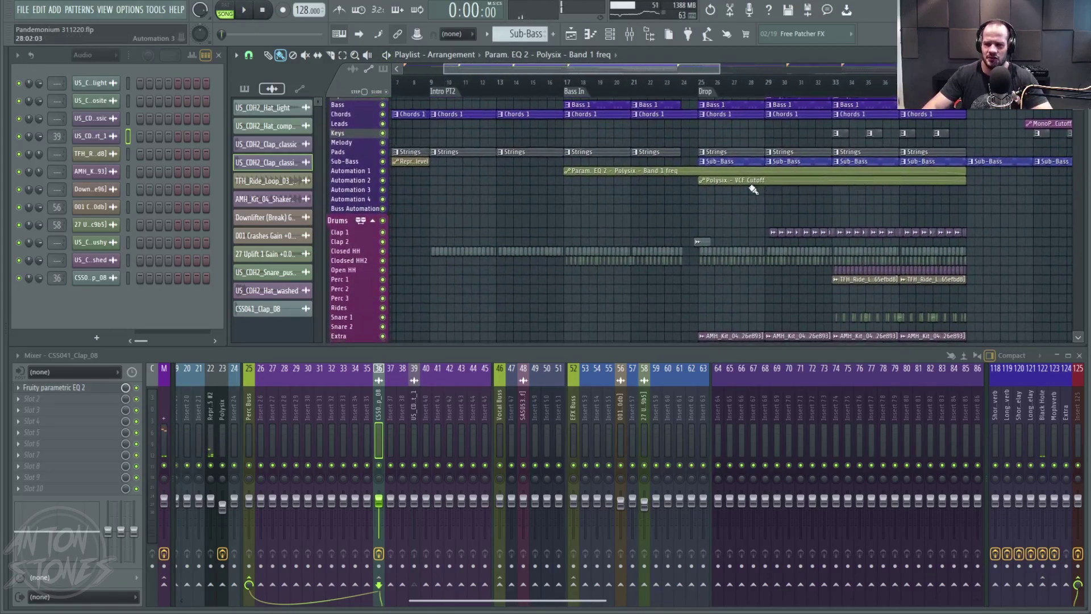